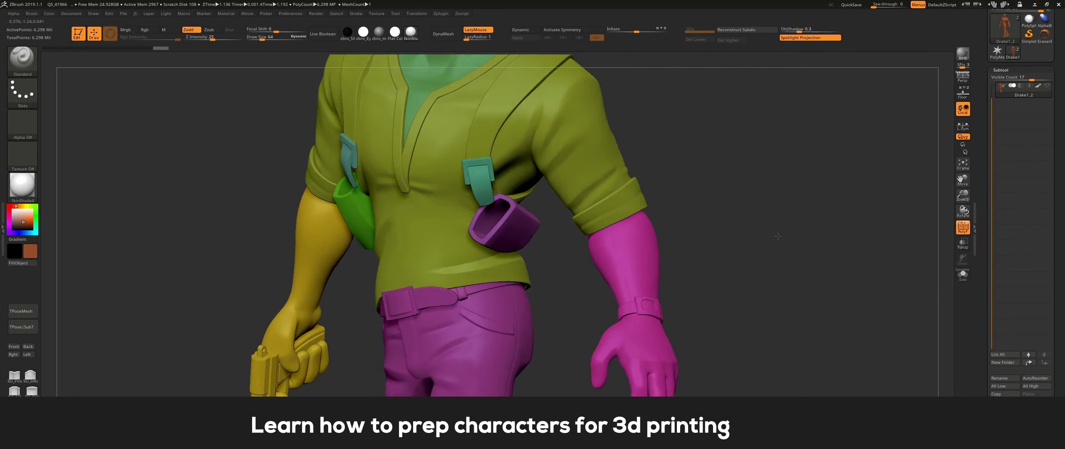
# - Solo the small green subtool so the arms, pants and rest of the character are hidden
pyautogui.keyDown('ctrl'); pyautogui.keyDown('shift'); pyautogui.click(549, 227); pyautogui.keyUp('shift'); pyautogui.keyUp('ctrl')
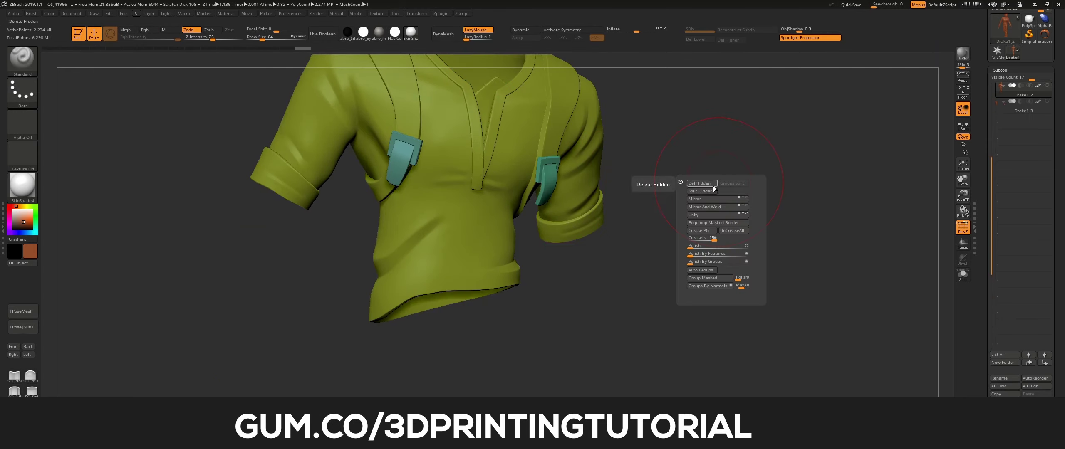
pyautogui.keyDown('alt'); pyautogui.click(604, 201); pyautogui.keyUp('alt')
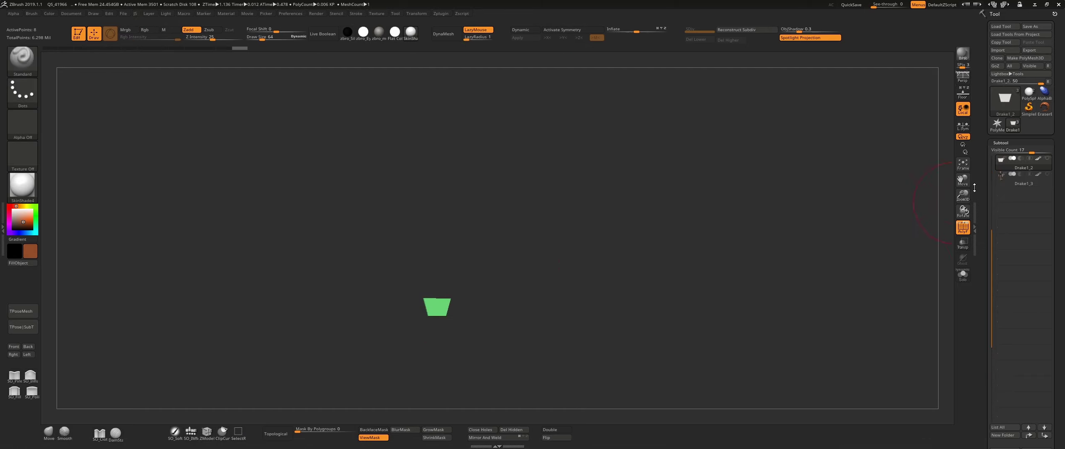
# - Delete the stray Drake1_2 subtool, then unhide the character and show its polygroups
pyautogui.keyDown('ctrl'); pyautogui.keyDown('shift'); pyautogui.click(494, 316); pyautogui.keyUp('shift'); pyautogui.keyUp('ctrl')
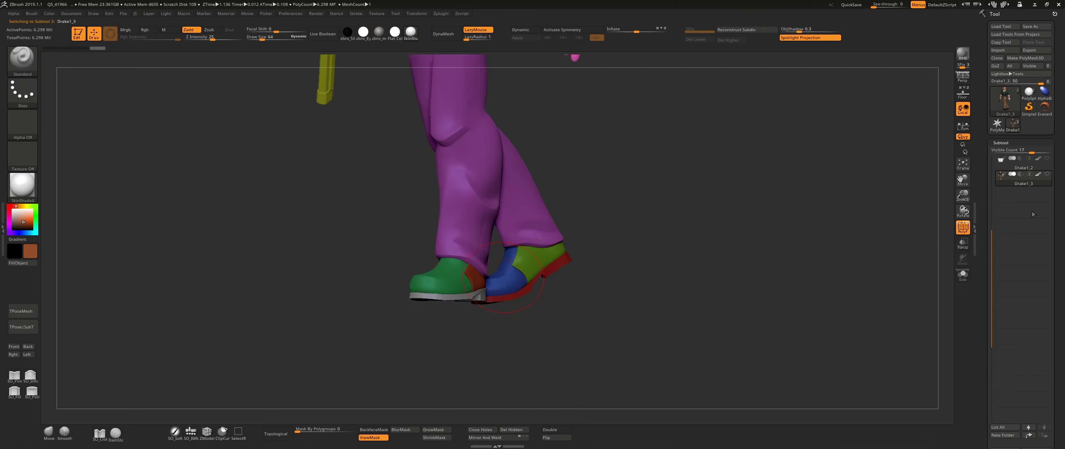
pyautogui.click(1023, 165)
pyautogui.click(922, 435)
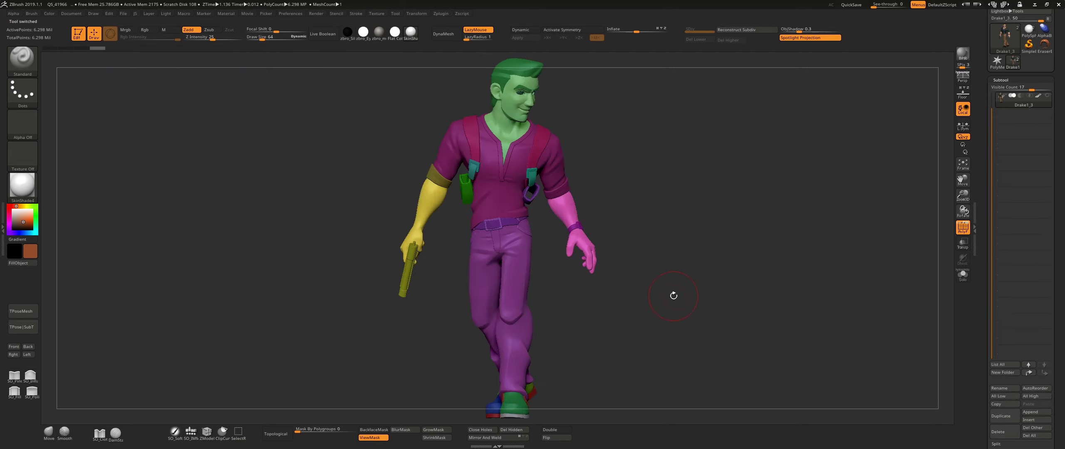
pyautogui.keyDown('ctrl'); pyautogui.keyDown('shift'); pyautogui.click(541, 321); pyautogui.keyUp('shift'); pyautogui.keyUp('ctrl')
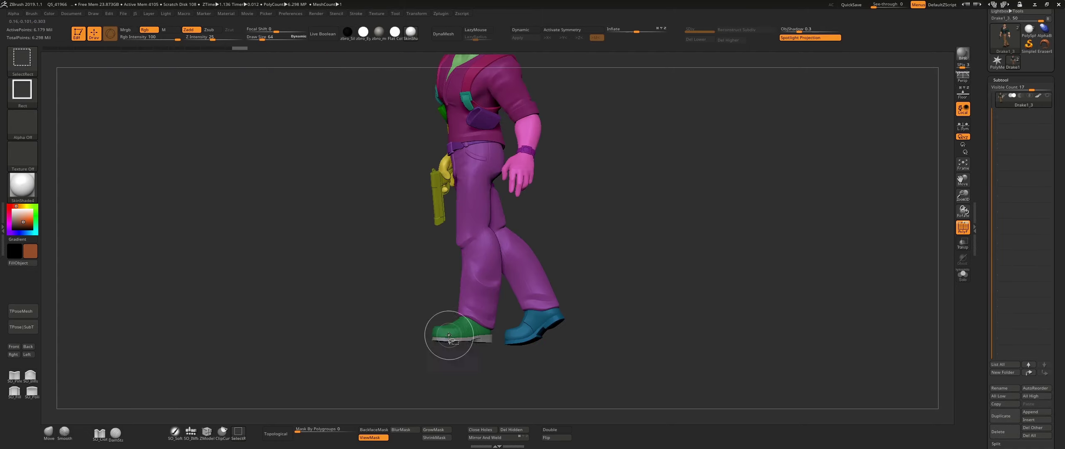
pyautogui.keyDown('ctrl'); pyautogui.keyDown('shift'); pyautogui.click(694, 290); pyautogui.keyUp('shift'); pyautogui.keyUp('ctrl')
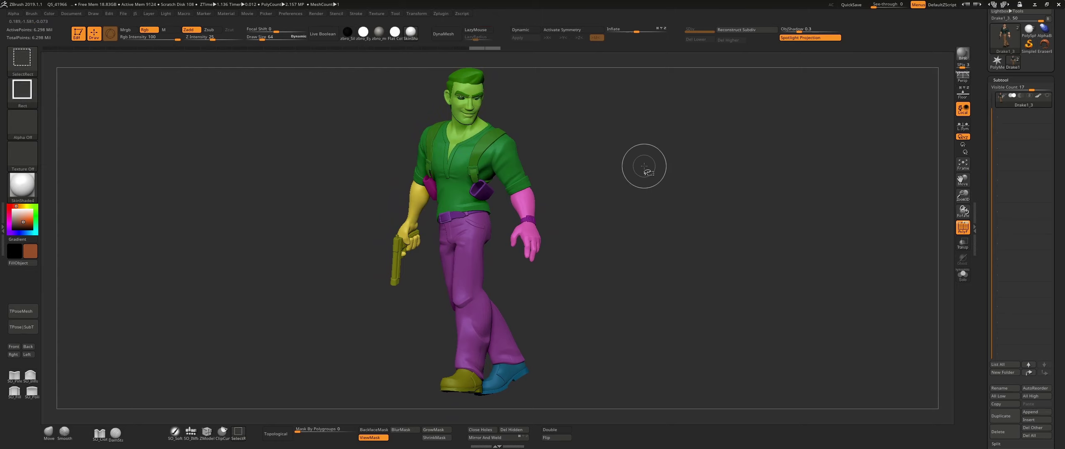
pyautogui.hotkey('shift', 'f')
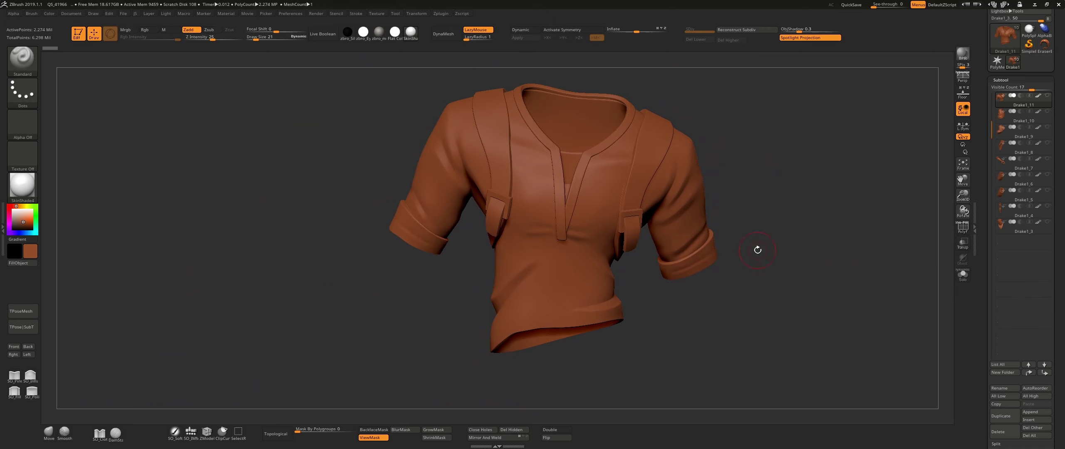
# - Split the hidden ring band into its own subtool and inspect its loops with ZModeler at size 2
pyautogui.hotkey('shift', 'f')
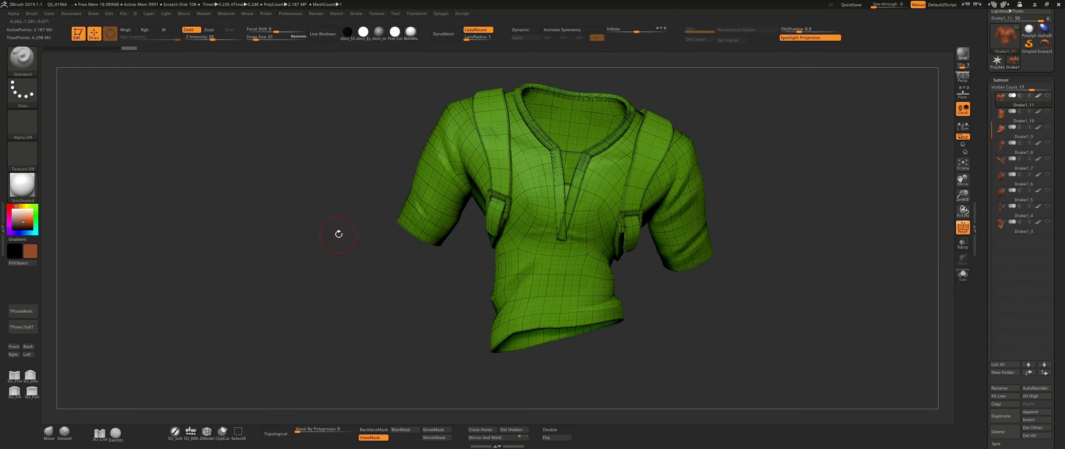
pyautogui.click(324, 244)
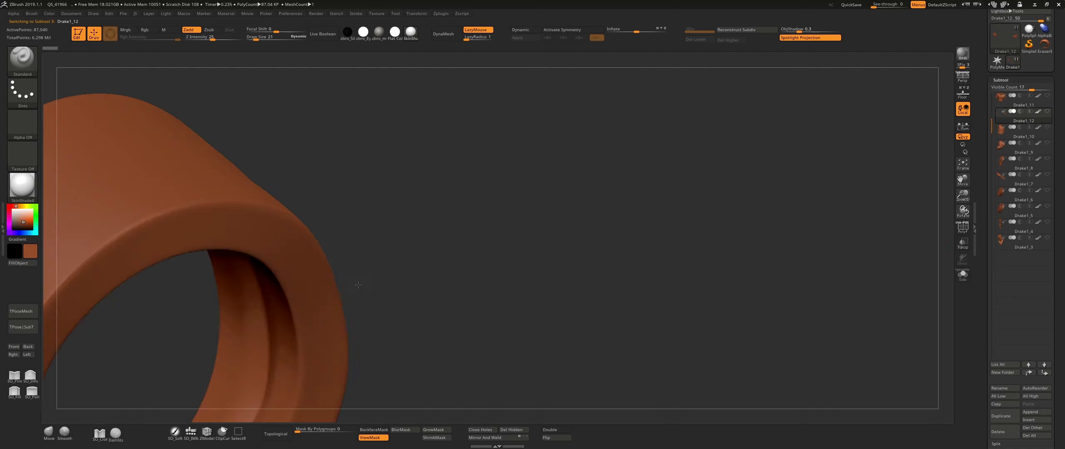
pyautogui.press('b')
pyautogui.press('z')
pyautogui.press('m')
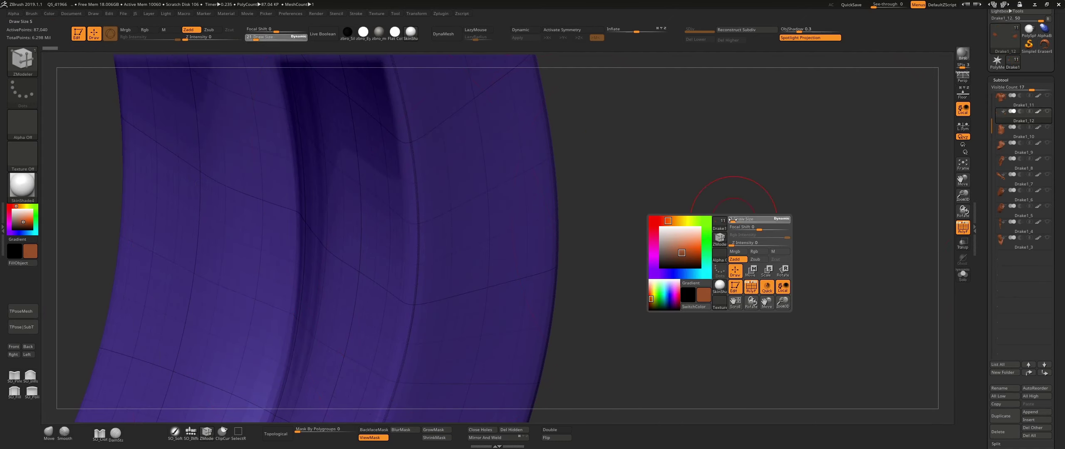
pyautogui.moveTo(732, 220); pyautogui.dragTo(729, 220)
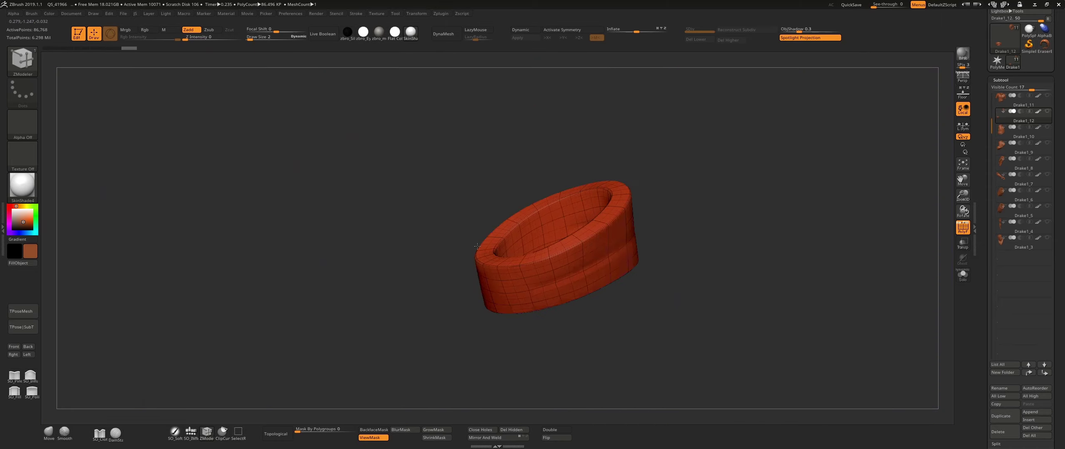
pyautogui.keyDown('ctrl'); pyautogui.moveTo(504, 198); pyautogui.dragTo(568, 381, button='right'); pyautogui.keyUp('ctrl')
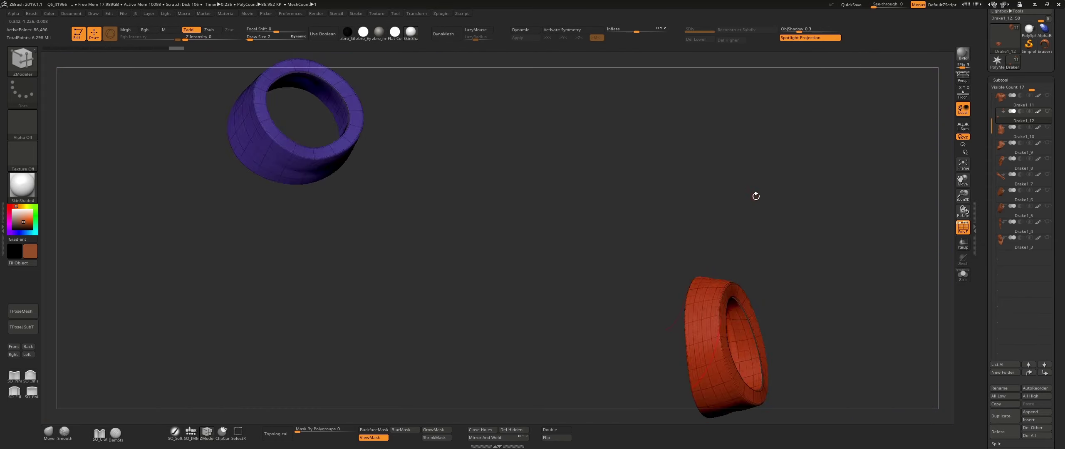
pyautogui.moveTo(565, 204); pyautogui.dragTo(603, 196)
pyautogui.keyDown('ctrl'); pyautogui.moveTo(603, 195); pyautogui.dragTo(666, 195, button='right'); pyautogui.keyUp('ctrl')
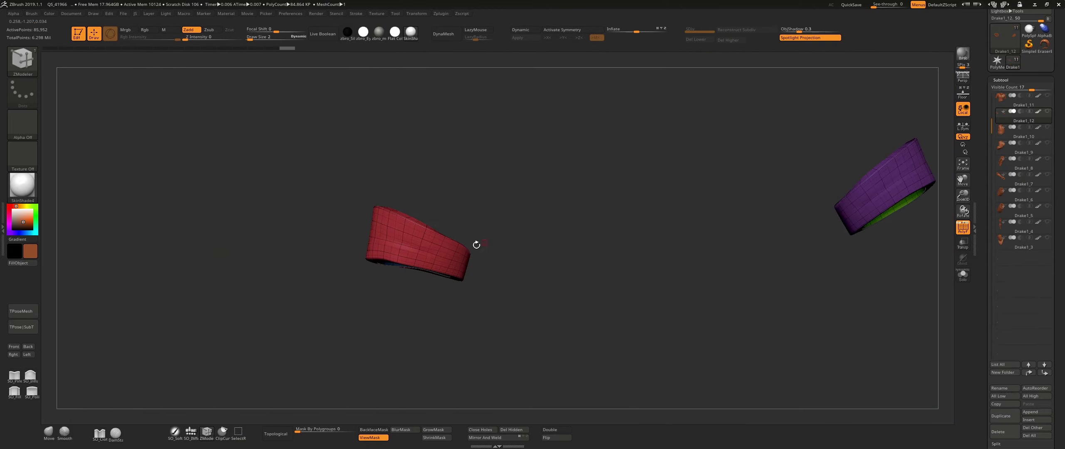
# - Merge the Drake1_11 shirt down with the Drake1_12 ring band subtool
pyautogui.click(1002, 99)
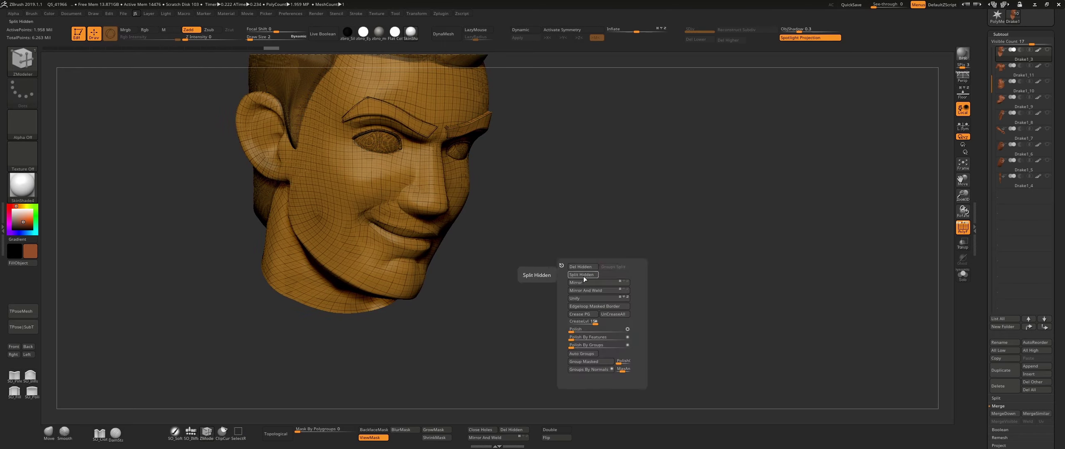
pyautogui.click(1005, 73)
pyautogui.moveTo(786, 273); pyautogui.dragTo(818, 235)
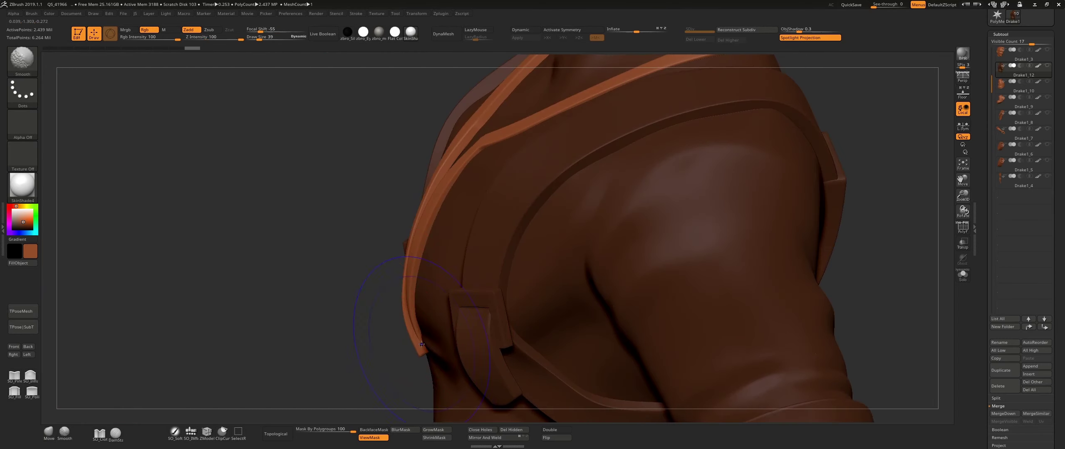
# - Enlarge the brush and reshape the collar strap edge around the shoulder
pyautogui.press('s')
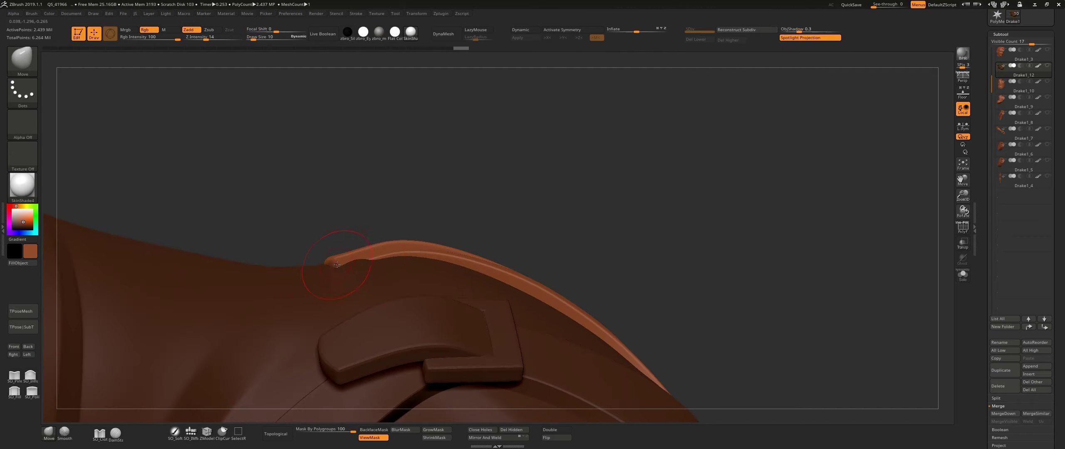
pyautogui.moveTo(376, 246); pyautogui.dragTo(649, 332)
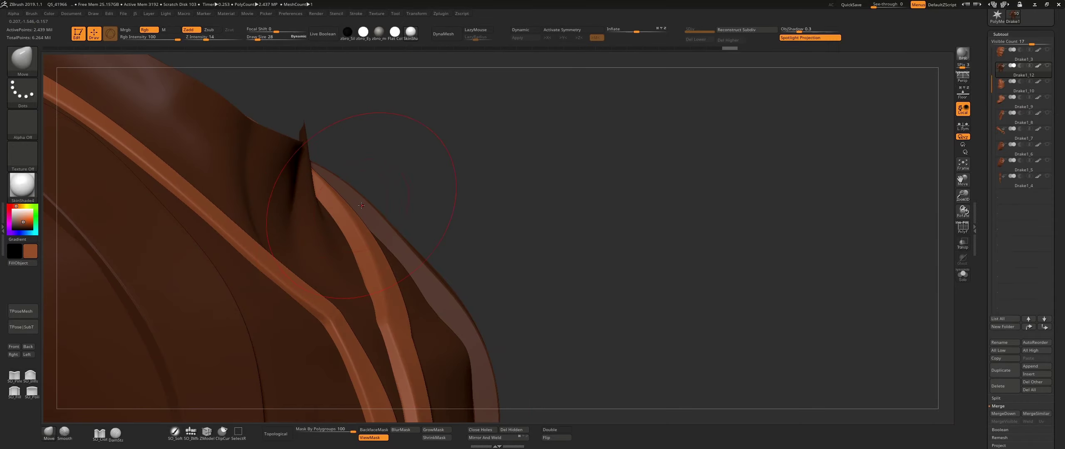
pyautogui.moveTo(620, 187)
pyautogui.mouseDown()
pyautogui.moveTo(497, 219)
pyautogui.moveTo(199, 261)
pyautogui.moveTo(311, 283)
pyautogui.moveTo(444, 287)
pyautogui.mouseUp()
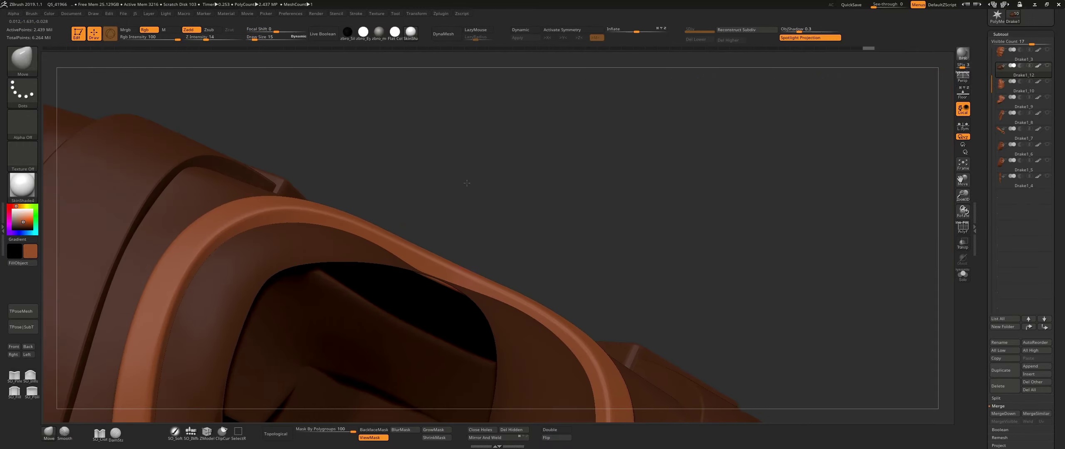
pyautogui.moveTo(488, 252)
pyautogui.mouseDown()
pyautogui.moveTo(811, 283)
pyautogui.moveTo(601, 220)
pyautogui.mouseUp()
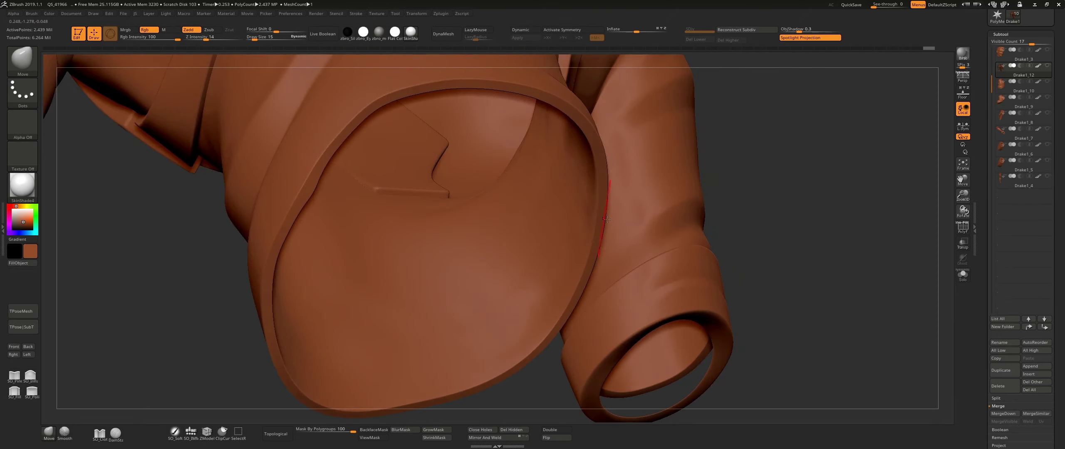
# - Inspect the sleeve edges with ZModeler and polyframe, then unhide the hidden mesh parts
pyautogui.hotkey('shift', 'f')
pyautogui.keyDown('ctrl'); pyautogui.moveTo(601, 219); pyautogui.dragTo(601, 269, button='right'); pyautogui.keyUp('ctrl')
pyautogui.press('b')
pyautogui.press('z')
pyautogui.press('m')
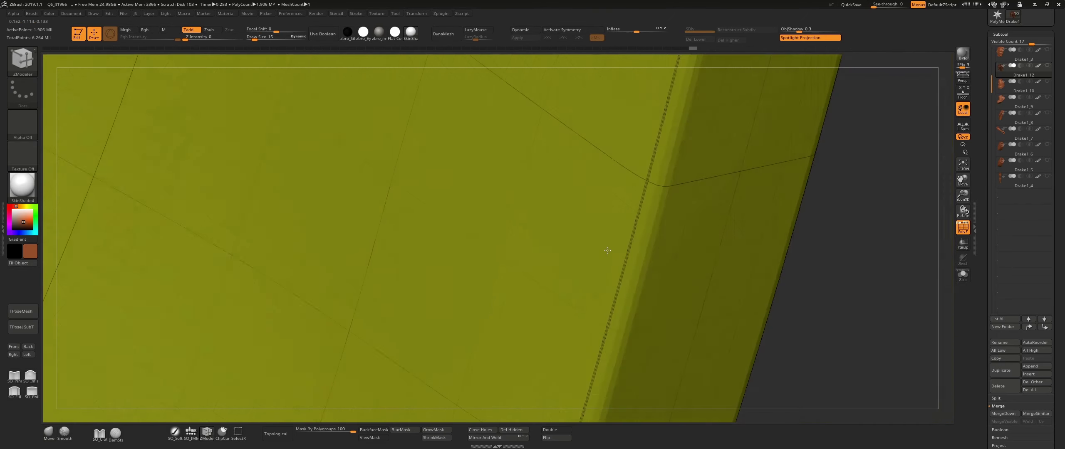
pyautogui.keyDown('ctrl'); pyautogui.moveTo(677, 300); pyautogui.dragTo(677, 250, button='right'); pyautogui.keyUp('ctrl')
pyautogui.moveTo(677, 250); pyautogui.dragTo(422, 220)
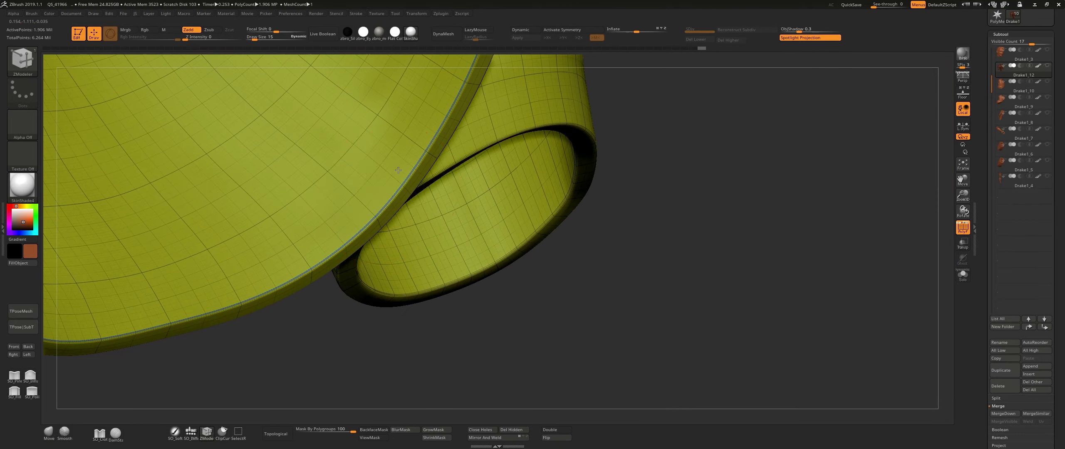
pyautogui.keyDown('ctrl'); pyautogui.moveTo(422, 221); pyautogui.dragTo(422, 270, button='right'); pyautogui.keyUp('ctrl')
pyautogui.keyDown('ctrl'); pyautogui.keyDown('shift'); pyautogui.click(506, 418); pyautogui.keyUp('shift'); pyautogui.keyUp('ctrl')
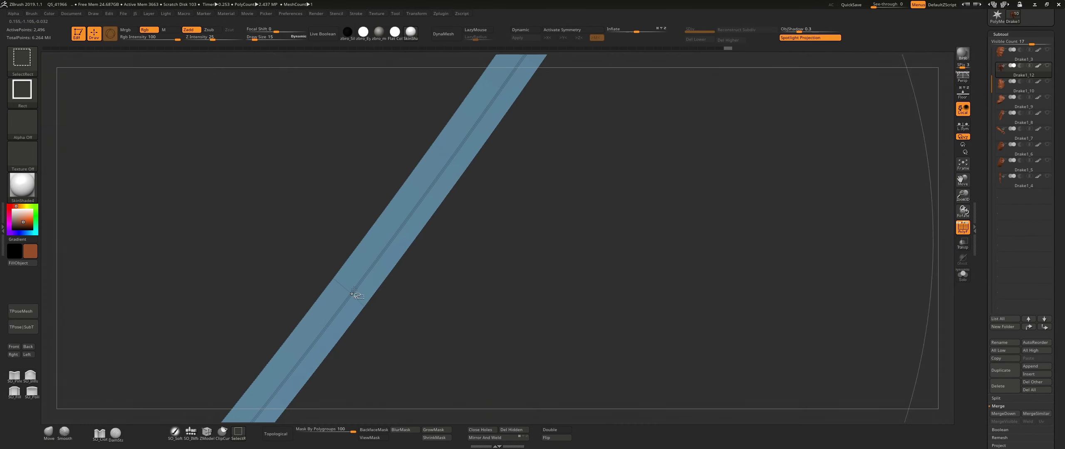
pyautogui.press('f')
pyautogui.moveTo(586, 119)
pyautogui.mouseDown(button='right')
pyautogui.moveTo(610, 168)
pyautogui.moveTo(458, 208)
pyautogui.moveTo(424, 241)
pyautogui.mouseUp(button='right')
# - Toggle visibility between the shirt body and its straps and trims, then reveal every part
pyautogui.keyDown('ctrl'); pyautogui.keyDown('shift'); pyautogui.click(610, 167); pyautogui.keyUp('shift'); pyautogui.keyUp('ctrl')
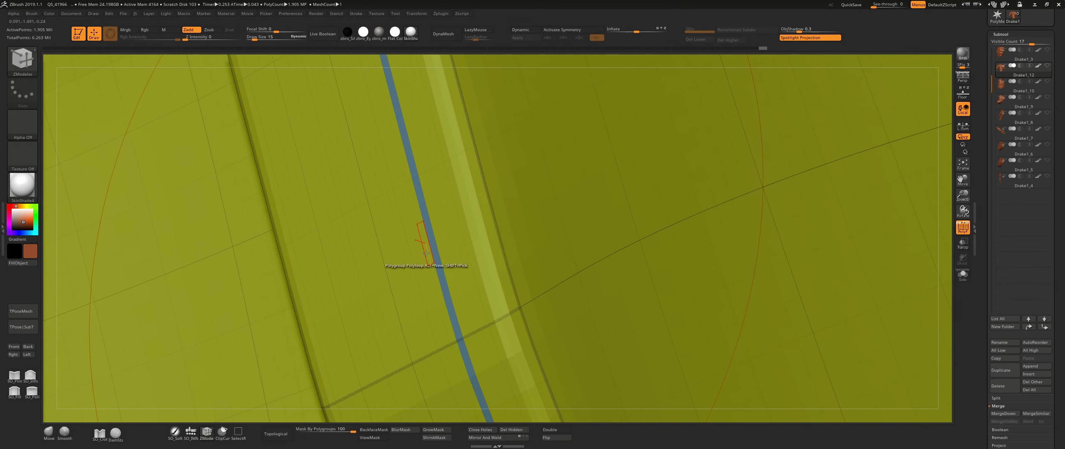
pyautogui.keyDown('ctrl'); pyautogui.keyDown('shift'); pyautogui.moveTo(456, 415); pyautogui.dragTo(471, 344); pyautogui.keyUp('shift'); pyautogui.keyUp('ctrl')
pyautogui.hotkey('ctrl', 'z')
pyautogui.press('f')
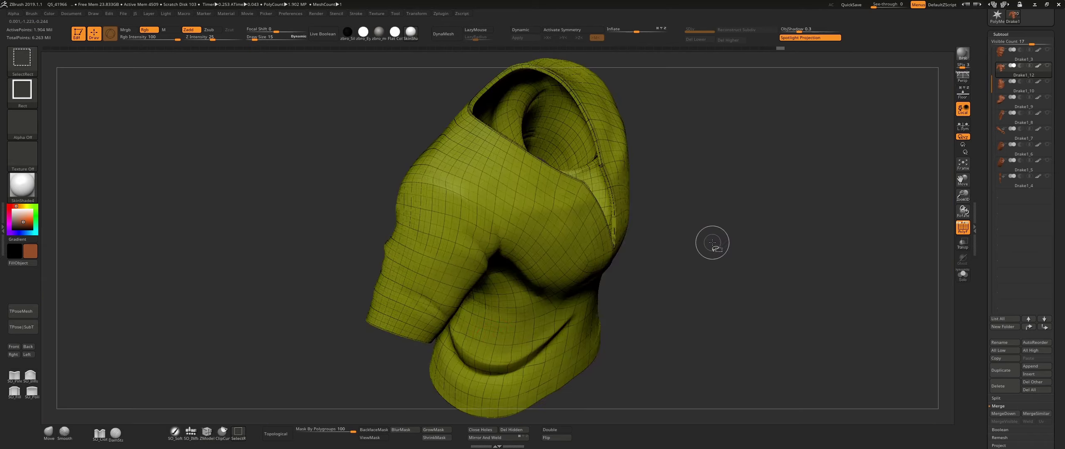
pyautogui.keyDown('ctrl'); pyautogui.keyDown('shift'); pyautogui.moveTo(713, 242); pyautogui.dragTo(793, 194); pyautogui.keyUp('shift'); pyautogui.keyUp('ctrl')
pyautogui.keyDown('ctrl'); pyautogui.keyDown('shift'); pyautogui.click(837, 293); pyautogui.keyUp('shift'); pyautogui.keyUp('ctrl')
pyautogui.moveTo(837, 292)
pyautogui.mouseDown(button='right')
pyautogui.moveTo(624, 287)
pyautogui.moveTo(597, 265)
pyautogui.mouseUp(button='right')
pyautogui.press('f')
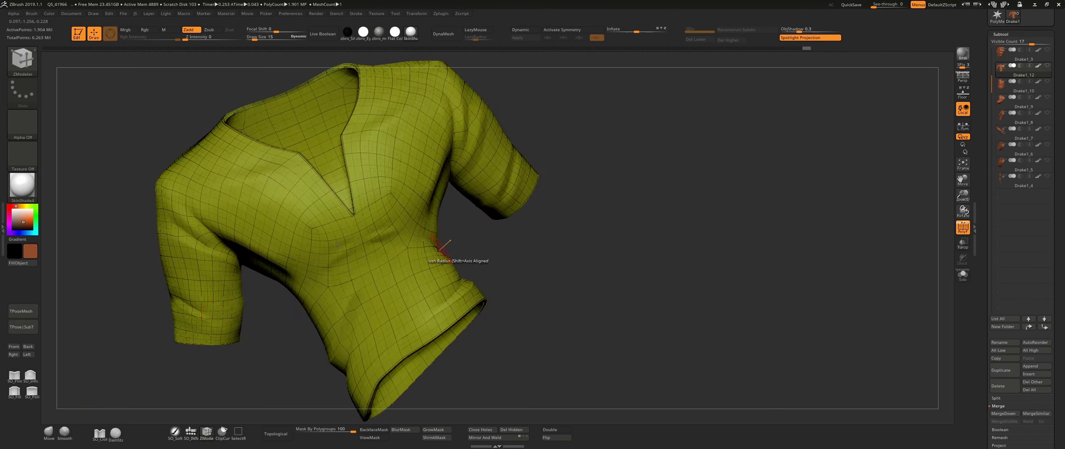
pyautogui.moveTo(437, 257)
pyautogui.keyDown('ctrl'); pyautogui.mouseDown(button='right')
pyautogui.moveTo(441, 233)
pyautogui.moveTo(442, 250)
pyautogui.moveTo(545, 244)
pyautogui.mouseUp(button='right'); pyautogui.keyUp('ctrl')
pyautogui.press('f')
pyautogui.keyDown('ctrl'); pyautogui.keyDown('shift'); pyautogui.click(749, 188); pyautogui.keyUp('shift'); pyautogui.keyUp('ctrl')
pyautogui.moveTo(749, 187)
pyautogui.mouseDown(button='right')
pyautogui.moveTo(787, 182)
pyautogui.moveTo(799, 237)
pyautogui.moveTo(508, 232)
pyautogui.moveTo(985, 311)
pyautogui.mouseUp(button='right')
pyautogui.hotkey('shift', 'f')
pyautogui.press('f')
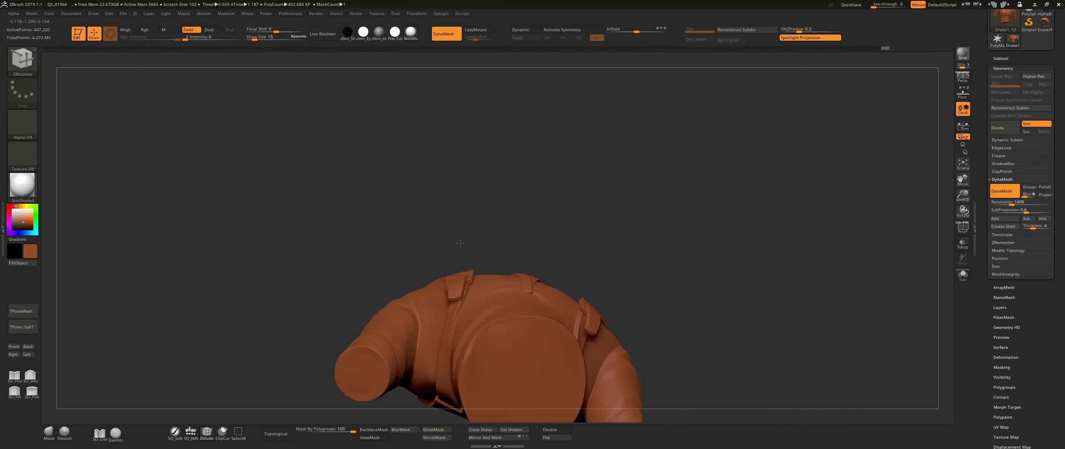
# - Try DynaMesh at resolution 1072 on the shirt, then undo it after checking the shoulder
pyautogui.moveTo(452, 238)
pyautogui.mouseDown(button='right')
pyautogui.moveTo(527, 375)
pyautogui.moveTo(665, 368)
pyautogui.mouseUp(button='right')
pyautogui.hotkey('ctrl', 'z')
pyautogui.hotkey('shift', 'f')
pyautogui.moveTo(722, 241)
pyautogui.mouseDown(button='right')
pyautogui.moveTo(505, 219)
pyautogui.moveTo(936, 235)
pyautogui.mouseUp(button='right')
pyautogui.hotkey('shift', 'f')
pyautogui.moveTo(994, 202); pyautogui.dragTo(1007, 201)
pyautogui.click(1015, 193)
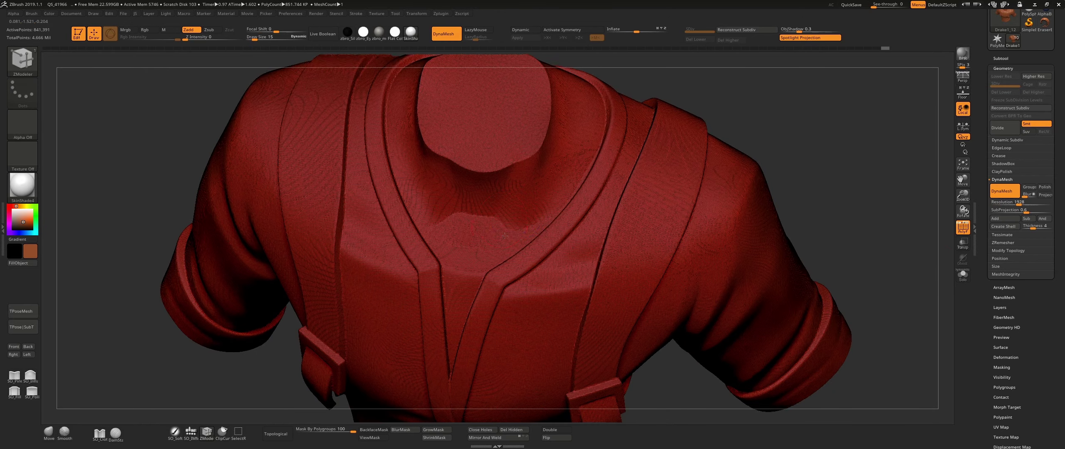
pyautogui.moveTo(812, 250); pyautogui.dragTo(706, 288, button='right')
pyautogui.hotkey('ctrl', 'z')
pyautogui.hotkey('shift', 'f')
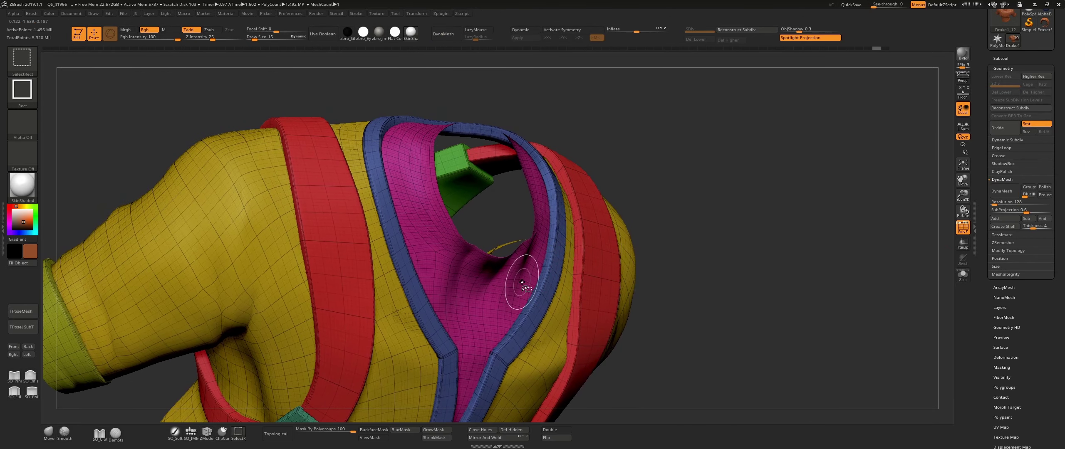
pyautogui.moveTo(699, 331)
pyautogui.mouseDown(button='right')
pyautogui.moveTo(624, 249)
pyautogui.moveTo(617, 196)
pyautogui.moveTo(420, 183)
pyautogui.mouseUp(button='right')
# - Switch to the Move brush, reset the DynaMesh resolution, and remesh the collar piece
pyautogui.press('b')
pyautogui.press('m')
pyautogui.press('v')
pyautogui.hotkey('shift', 'f')
pyautogui.click(1009, 180)
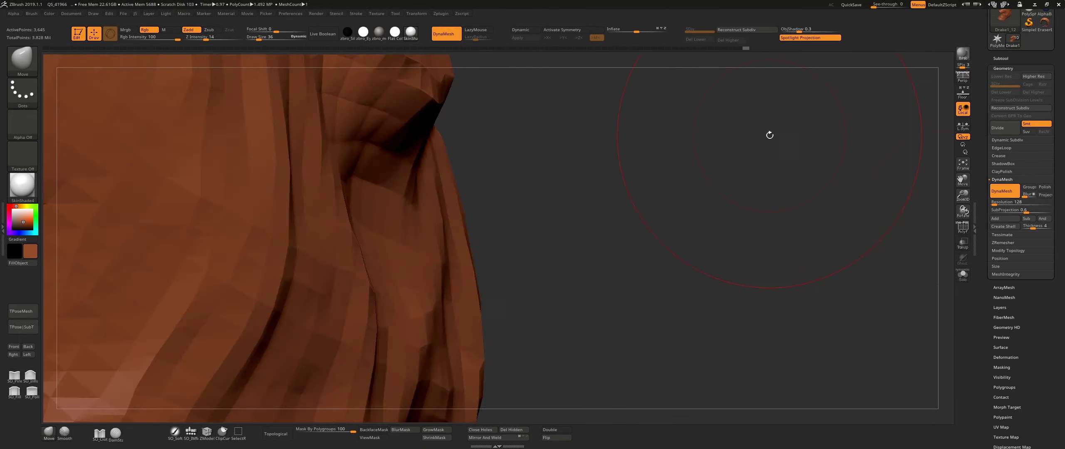
pyautogui.hotkey('ctrl', 'z')
pyautogui.click(1005, 202)
pyautogui.moveTo(763, 271); pyautogui.dragTo(587, 240, button='right')
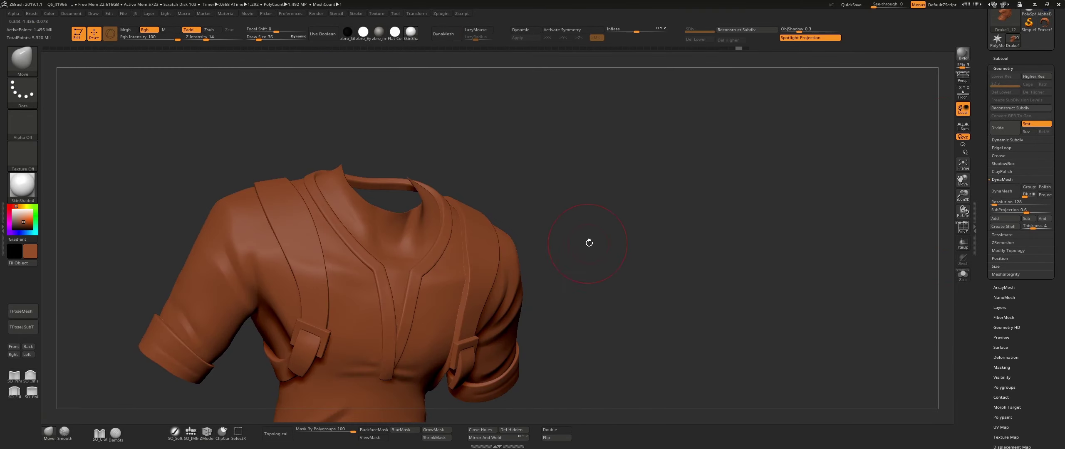
pyautogui.keyDown('alt'); pyautogui.click(416, 247); pyautogui.keyUp('alt')
# - Check the collar's polygroups at the shoulder and select the Drake1_13 collar subtool
pyautogui.hotkey('shift', 'f')
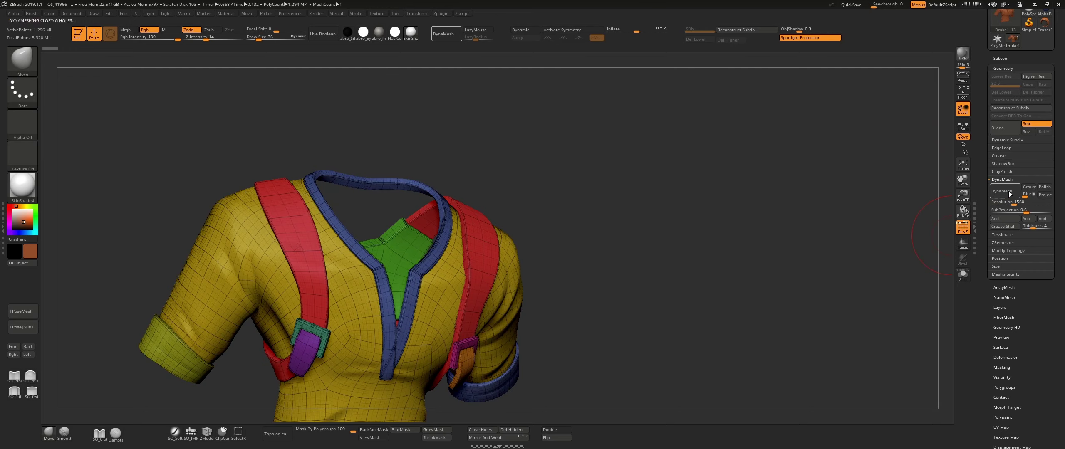
pyautogui.moveTo(447, 254)
pyautogui.keyDown('ctrl'); pyautogui.mouseDown(button='right')
pyautogui.moveTo(556, 287)
pyautogui.moveTo(472, 296)
pyautogui.mouseUp(button='right'); pyautogui.keyUp('ctrl')
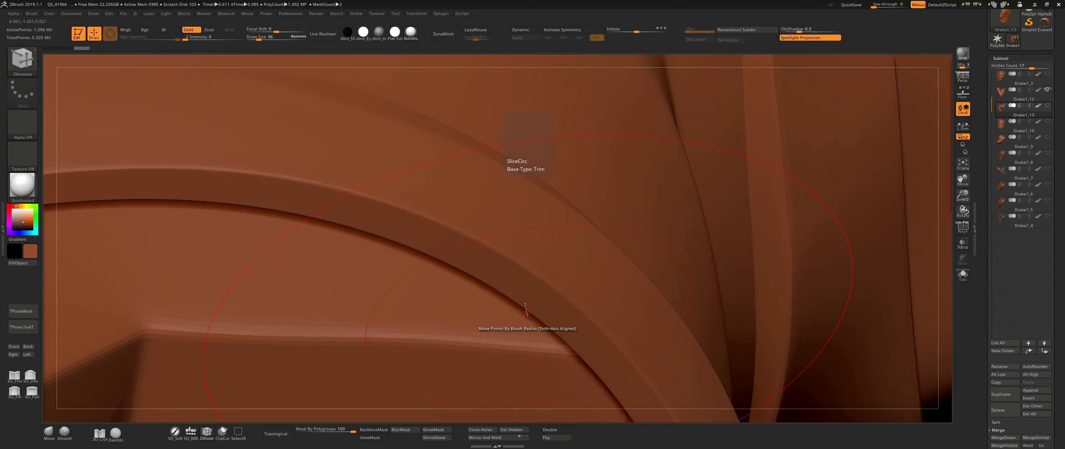
pyautogui.hotkey('shift', 'f')
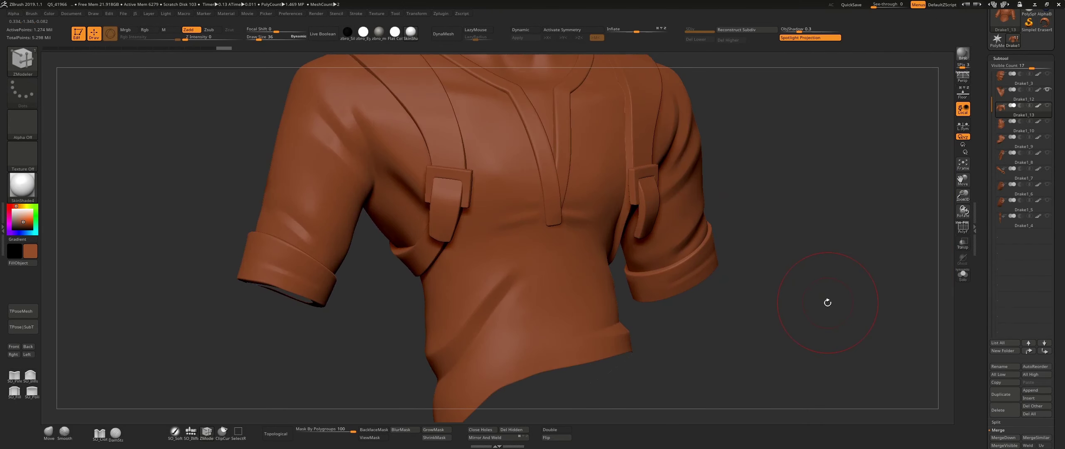
pyautogui.moveTo(864, 189); pyautogui.dragTo(796, 239)
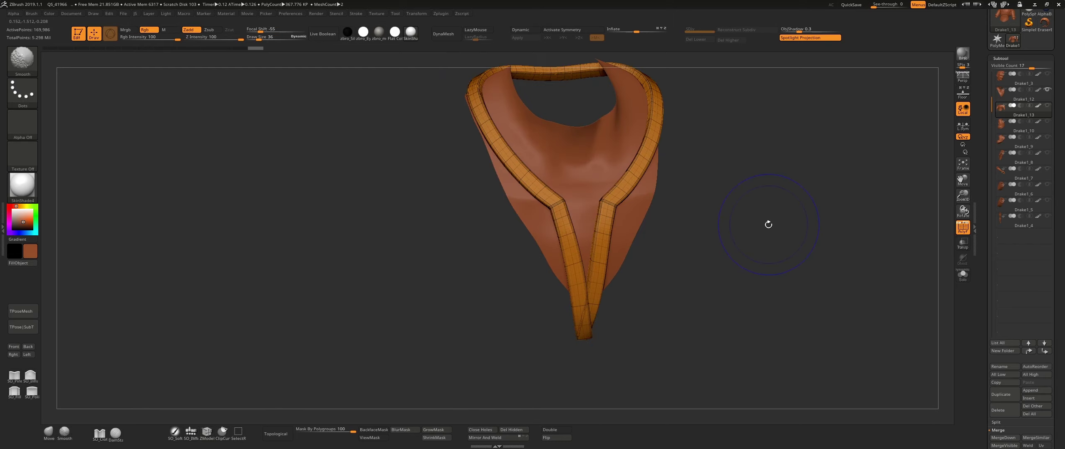
pyautogui.click(1019, 109)
# - Merge the Drake1_13 collar down into the Drake1_12 shirt subtool
pyautogui.moveTo(674, 194); pyautogui.dragTo(790, 195)
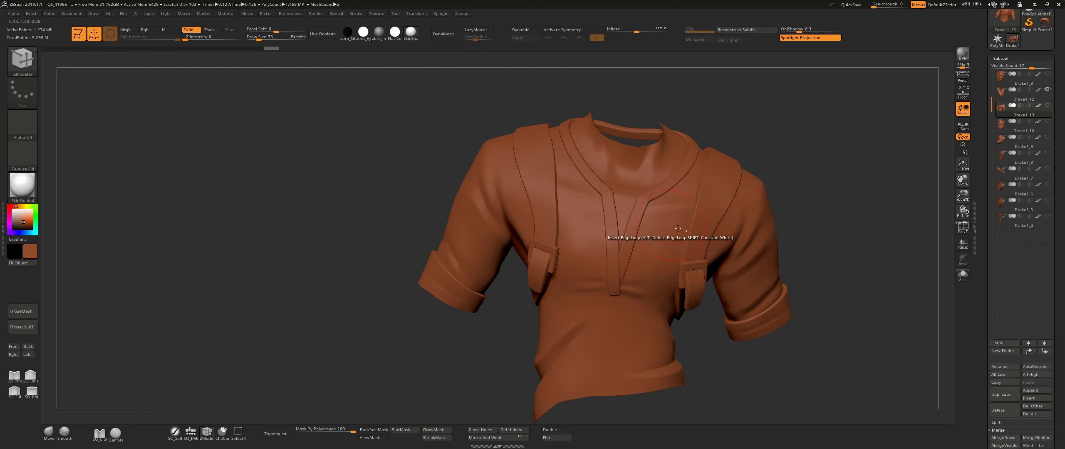
pyautogui.click(1004, 98)
pyautogui.click(928, 439)
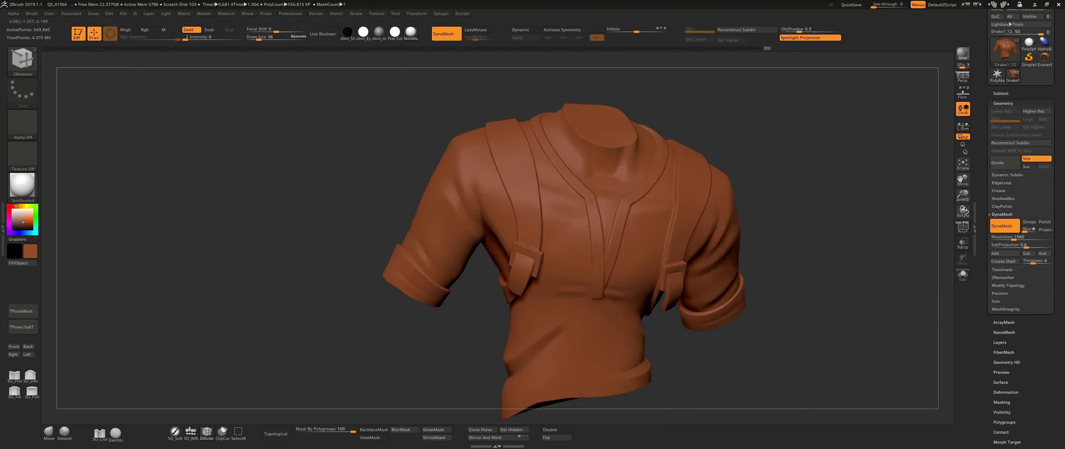
# - DynaMesh the merged shirt, orbit to inspect it, then undo the remesh
pyautogui.moveTo(627, 176); pyautogui.dragTo(808, 284)
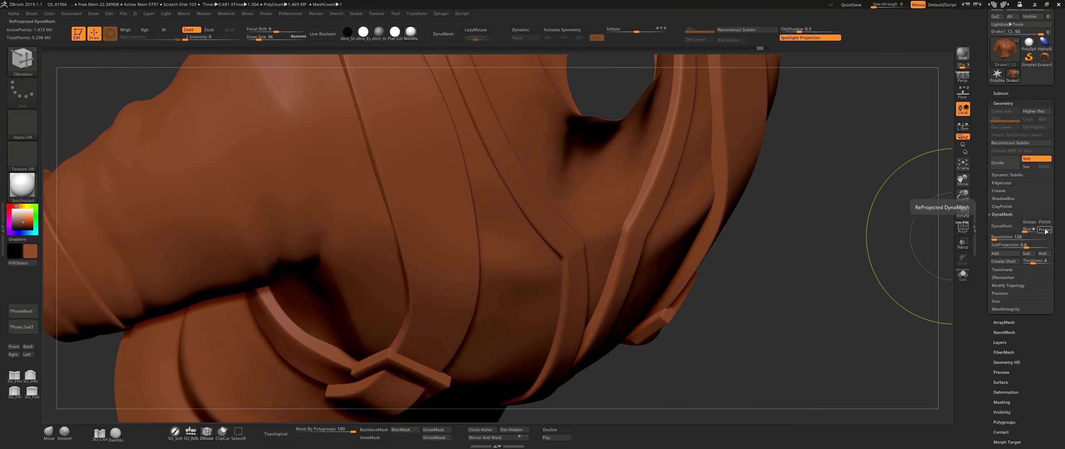
pyautogui.click(443, 33)
pyautogui.moveTo(686, 287); pyautogui.dragTo(449, 292)
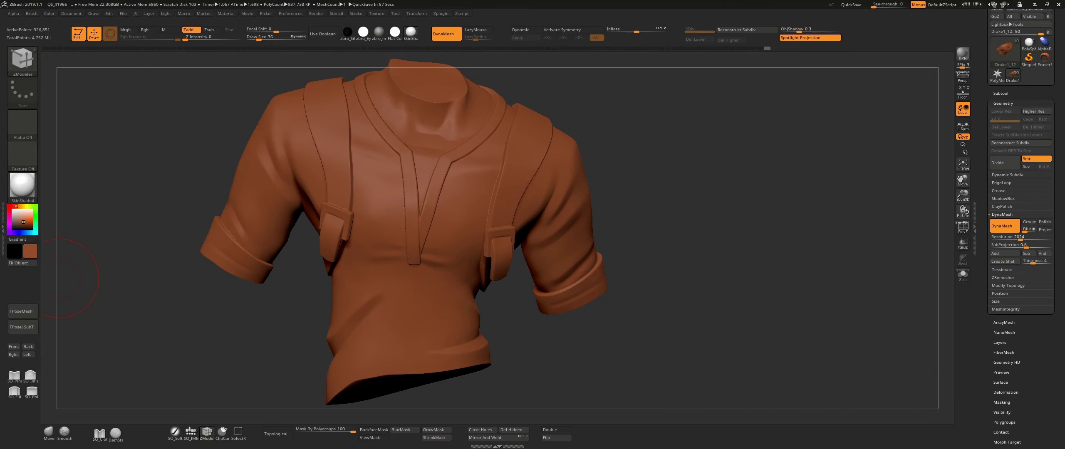
pyautogui.moveTo(60, 278); pyautogui.dragTo(801, 350)
pyautogui.moveTo(743, 311); pyautogui.dragTo(677, 264)
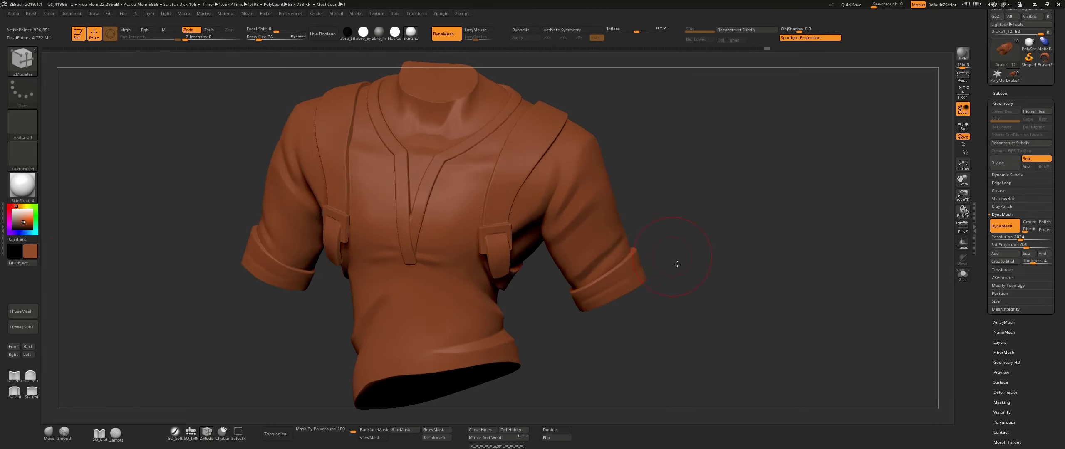
pyautogui.hotkey('ctrl', 'z')
pyautogui.hotkey('shift', 'f')
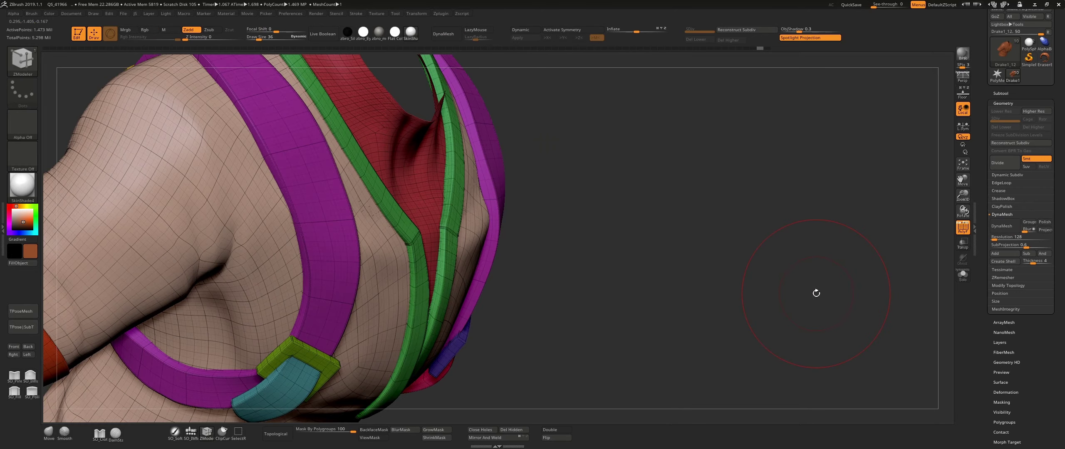
# - Hide the strap polygroups, mask the shirt body, then unhide the straps and clear the mask
pyautogui.keyDown('ctrl'); pyautogui.keyDown('shift'); pyautogui.click(451, 233); pyautogui.keyUp('shift'); pyautogui.keyUp('ctrl')
pyautogui.keyDown('ctrl'); pyautogui.keyDown('shift'); pyautogui.click(707, 291); pyautogui.keyUp('shift'); pyautogui.keyUp('ctrl')
pyautogui.moveTo(707, 291)
pyautogui.mouseDown()
pyautogui.moveTo(655, 313)
pyautogui.moveTo(433, 237)
pyautogui.moveTo(452, 278)
pyautogui.moveTo(478, 250)
pyautogui.moveTo(488, 149)
pyautogui.mouseUp()
pyautogui.keyDown('ctrl'); pyautogui.keyDown('shift'); pyautogui.click(458, 233); pyautogui.keyUp('shift'); pyautogui.keyUp('ctrl')
pyautogui.hotkey('ctrl', 'a')
pyautogui.press('w')
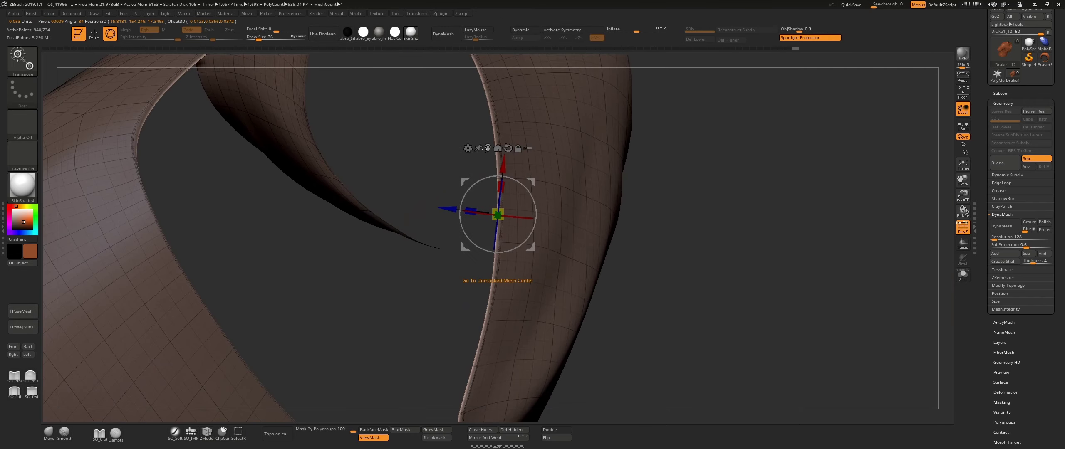
pyautogui.moveTo(541, 250)
pyautogui.mouseDown()
pyautogui.moveTo(479, 216)
pyautogui.moveTo(562, 193)
pyautogui.moveTo(520, 200)
pyautogui.moveTo(428, 183)
pyautogui.moveTo(490, 218)
pyautogui.moveTo(511, 150)
pyautogui.mouseUp()
pyautogui.keyDown('ctrl'); pyautogui.keyDown('shift'); pyautogui.click(562, 195); pyautogui.keyUp('shift'); pyautogui.keyUp('ctrl')
pyautogui.press('q')
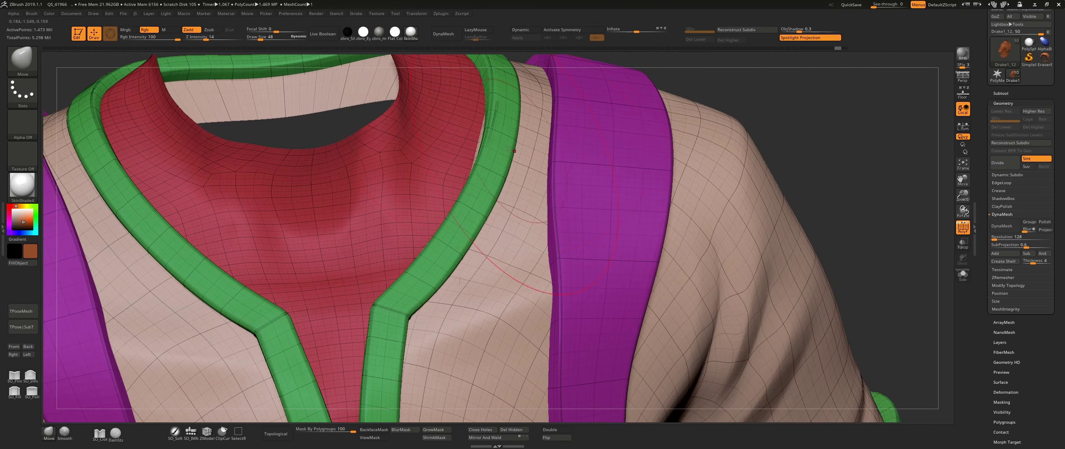
# - Turn off polyframe and enable Double so the shirt renders double-sided
pyautogui.moveTo(914, 175); pyautogui.dragTo(477, 171)
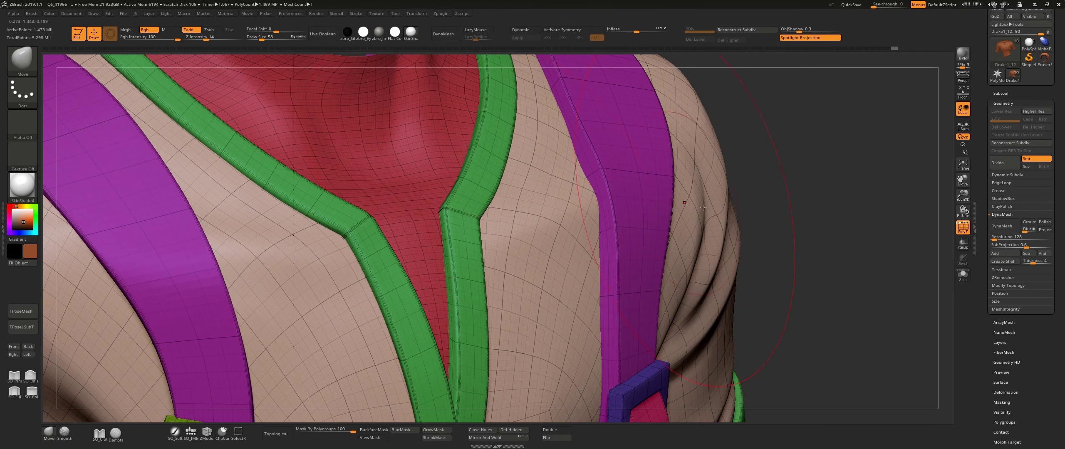
pyautogui.moveTo(703, 207)
pyautogui.keyDown('alt'); pyautogui.mouseDown()
pyautogui.moveTo(729, 221)
pyautogui.moveTo(190, 216)
pyautogui.moveTo(457, 208)
pyautogui.moveTo(758, 240)
pyautogui.moveTo(1055, 212)
pyautogui.mouseUp(); pyautogui.keyUp('alt')
pyautogui.hotkey('shift', 'f')
pyautogui.moveTo(576, 248); pyautogui.dragTo(332, 107)
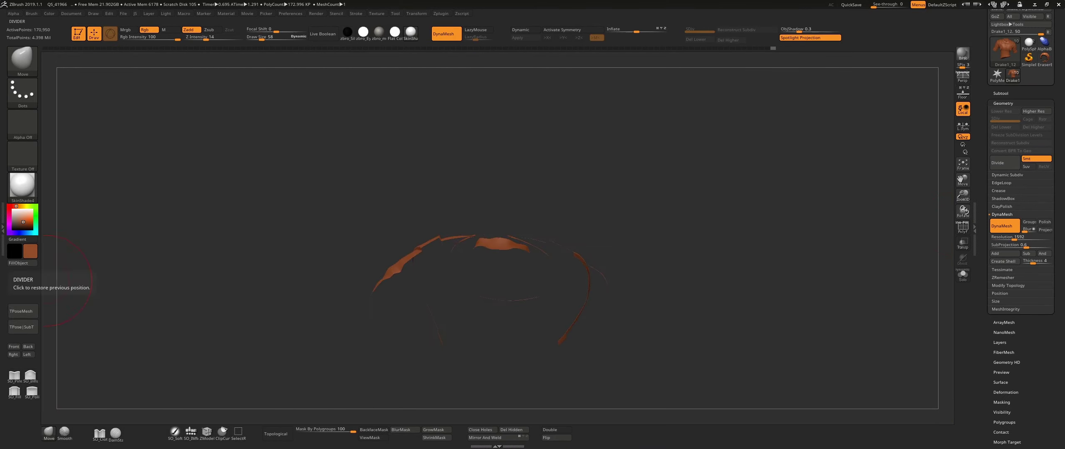
pyautogui.click(556, 433)
# - Adjust polygroup and ClayPolish settings, hide the lower shirt, and inspect the collar and chest strap
pyautogui.moveTo(582, 291); pyautogui.dragTo(748, 208)
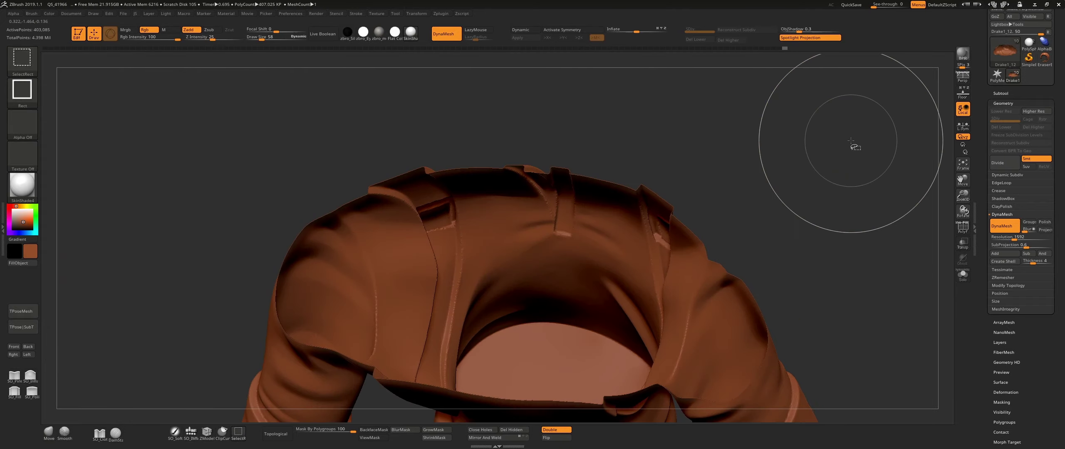
pyautogui.moveTo(851, 147)
pyautogui.mouseDown()
pyautogui.moveTo(813, 201)
pyautogui.moveTo(538, 300)
pyautogui.mouseUp()
pyautogui.hotkey('shift', 'g')
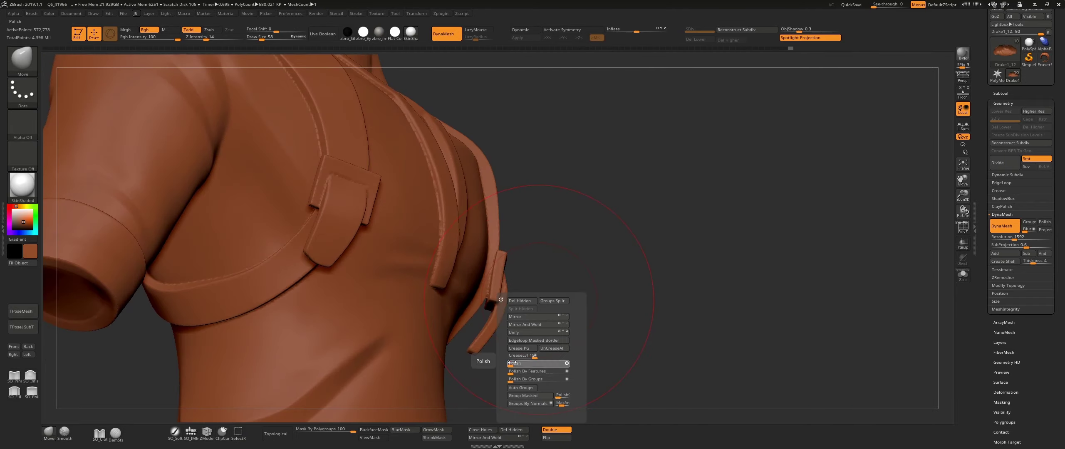
pyautogui.moveTo(609, 287); pyautogui.dragTo(728, 266)
pyautogui.click(1002, 206)
pyautogui.moveTo(732, 307)
pyautogui.mouseDown()
pyautogui.moveTo(707, 270)
pyautogui.moveTo(773, 293)
pyautogui.mouseUp()
pyautogui.keyDown('ctrl'); pyautogui.keyDown('shift'); pyautogui.moveTo(558, 190); pyautogui.dragTo(499, 416); pyautogui.keyUp('shift'); pyautogui.keyUp('ctrl')
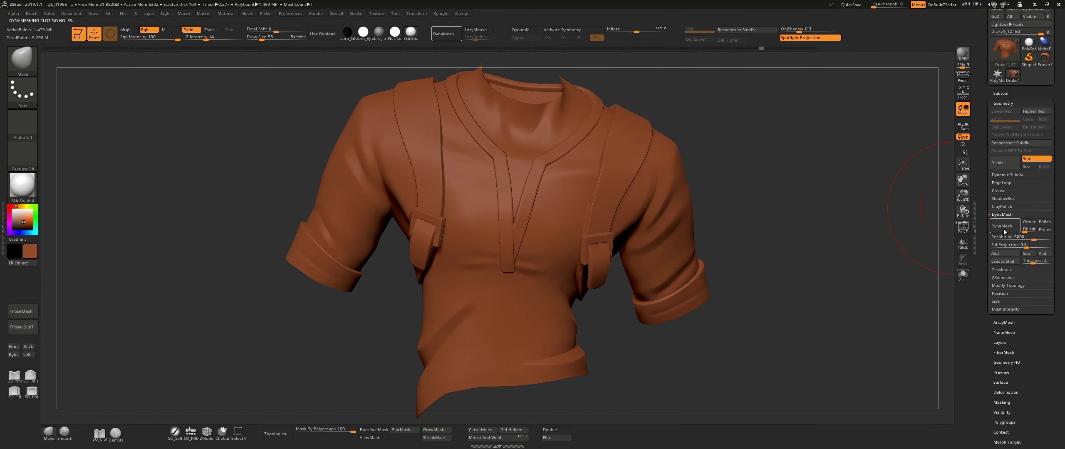
pyautogui.keyDown('alt'); pyautogui.moveTo(928, 282); pyautogui.dragTo(568, 261); pyautogui.keyUp('alt')
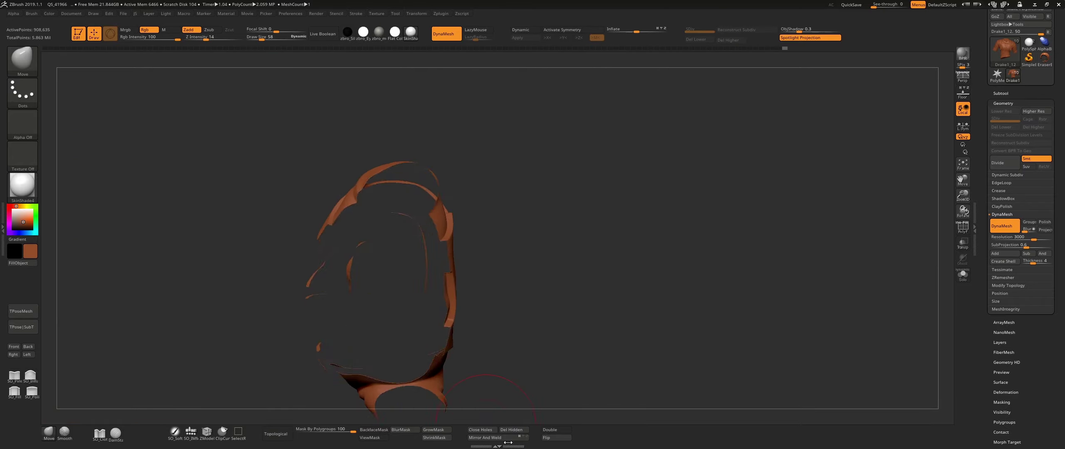
pyautogui.click(549, 430)
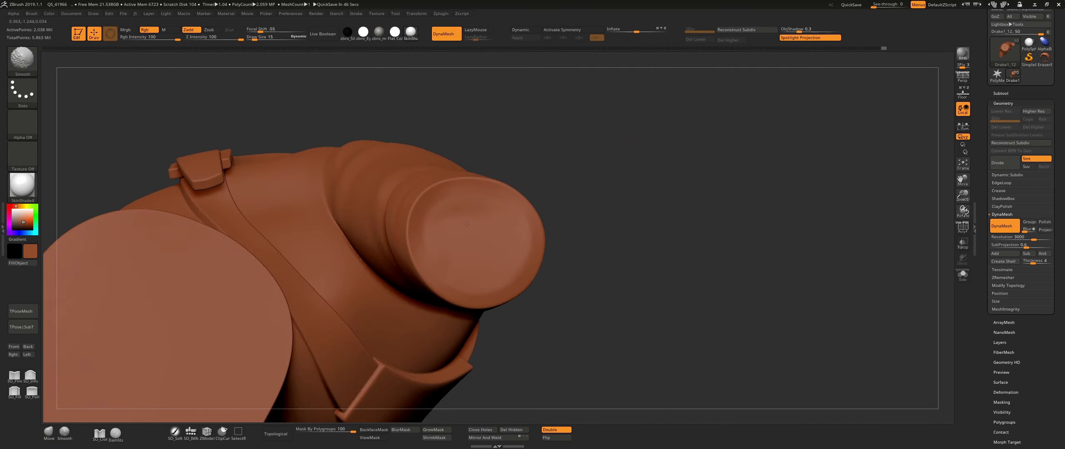
# - Polish the sleeve cuff rims flat with the hPolish brush at an adjusted draw size
pyautogui.press('b')
pyautogui.press('h')
pyautogui.press('p')
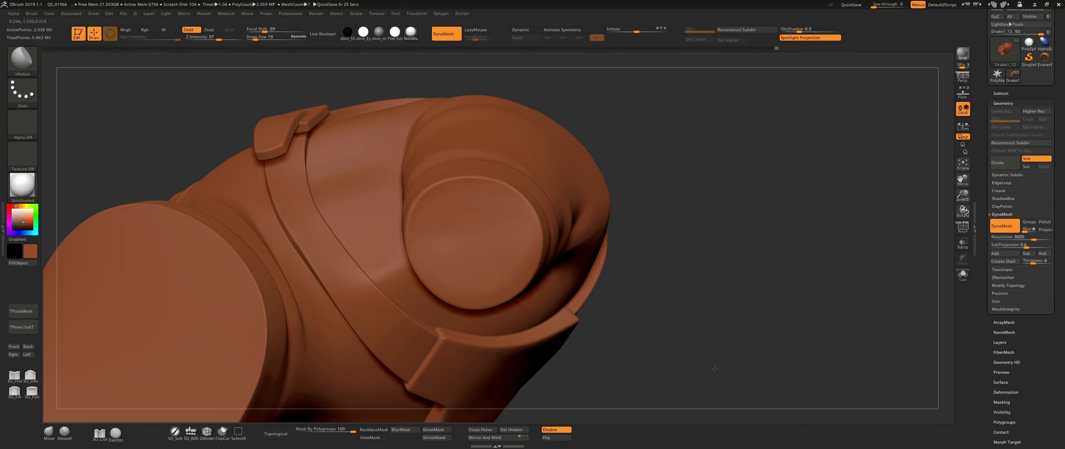
pyautogui.moveTo(715, 368); pyautogui.dragTo(446, 269)
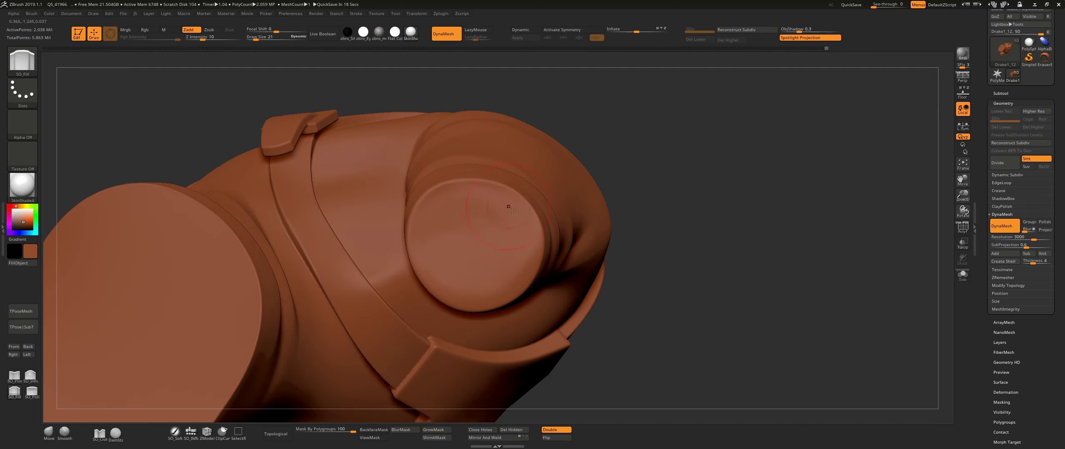
pyautogui.press('s')
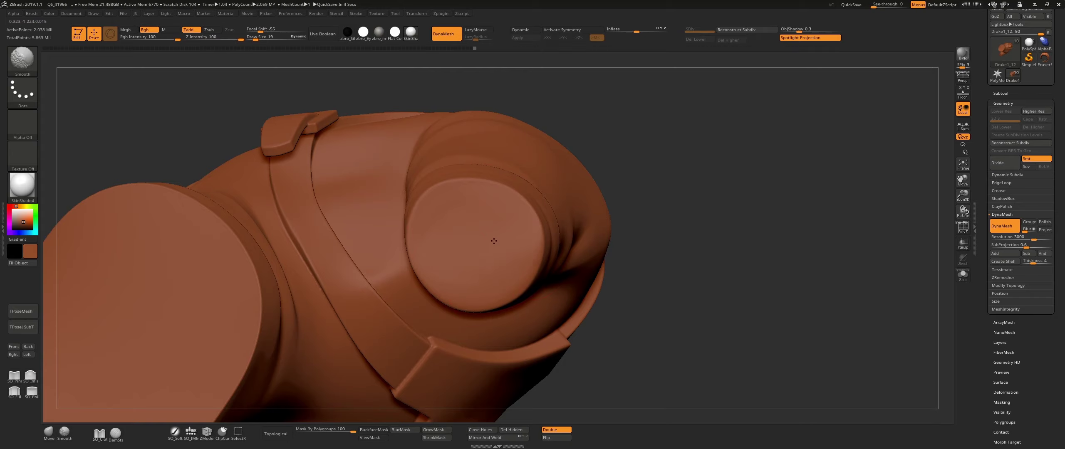
pyautogui.moveTo(657, 181)
pyautogui.mouseDown()
pyautogui.moveTo(630, 254)
pyautogui.moveTo(226, 273)
pyautogui.moveTo(83, 388)
pyautogui.mouseUp()
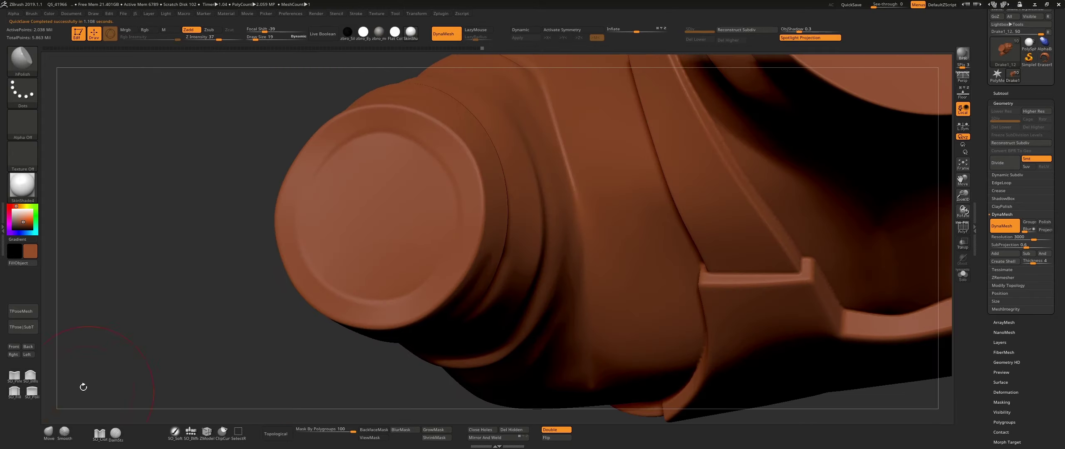
pyautogui.press('w')
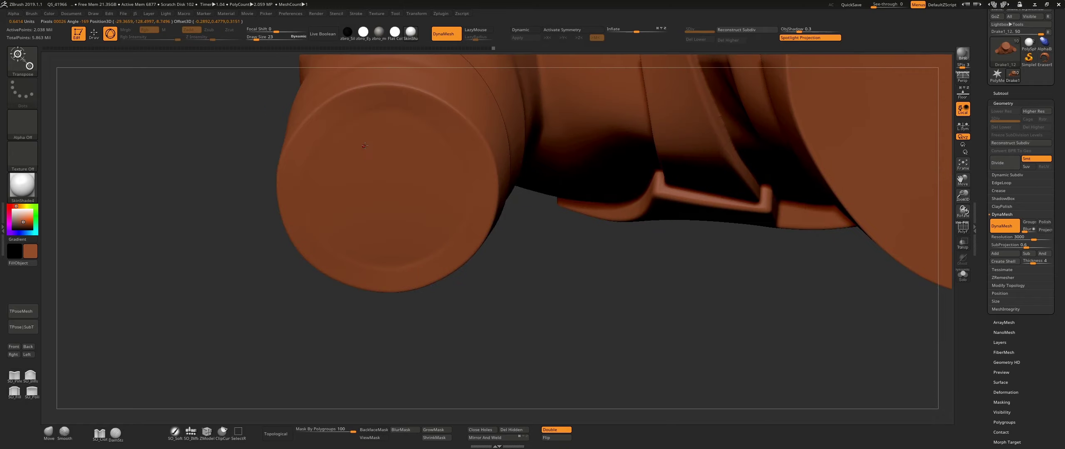
pyautogui.moveTo(325, 160); pyautogui.dragTo(374, 182, button='right')
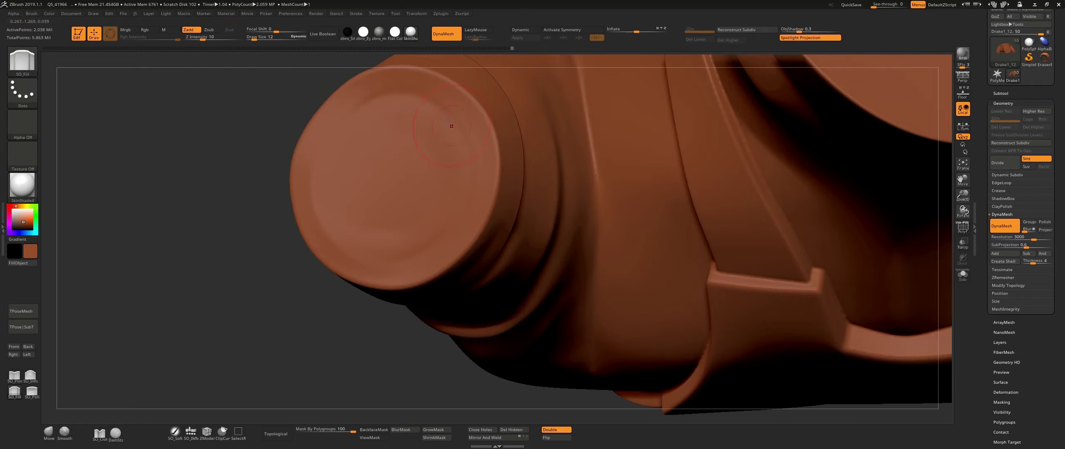
pyautogui.moveTo(401, 127); pyautogui.dragTo(356, 275, button='right')
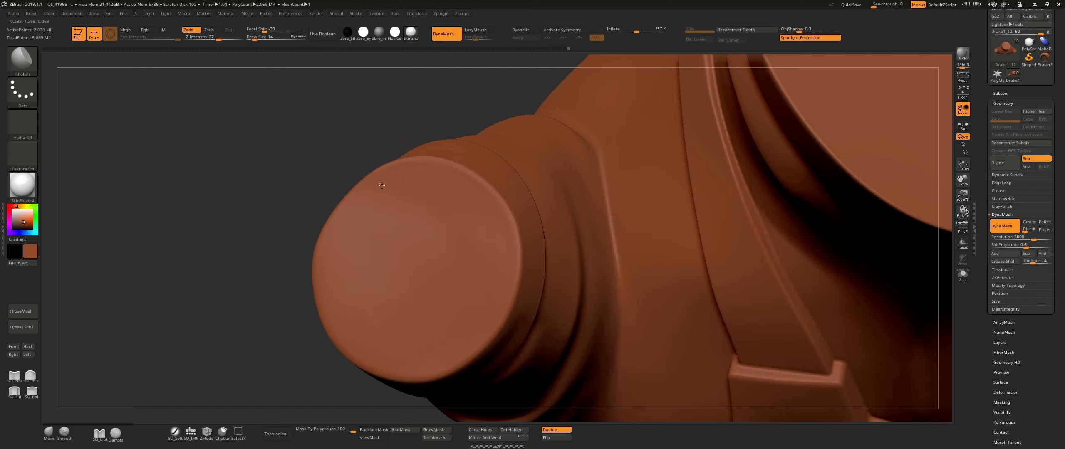
pyautogui.moveTo(390, 329)
pyautogui.mouseDown(button='right')
pyautogui.moveTo(447, 234)
pyautogui.moveTo(342, 285)
pyautogui.moveTo(541, 290)
pyautogui.moveTo(573, 312)
pyautogui.mouseUp(button='right')
pyautogui.press('f')
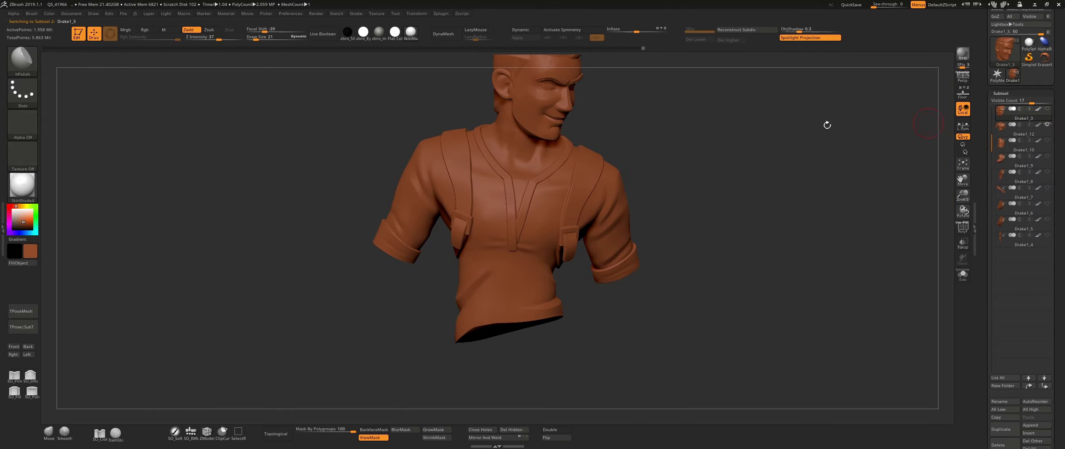
# - Select the head, set DynaMesh resolution to 3000, and enlarge the brush from 9 to 17
pyautogui.moveTo(827, 125)
pyautogui.mouseDown(button='right')
pyautogui.moveTo(633, 230)
pyautogui.moveTo(440, 155)
pyautogui.moveTo(535, 266)
pyautogui.mouseUp(button='right')
pyautogui.click(962, 275)
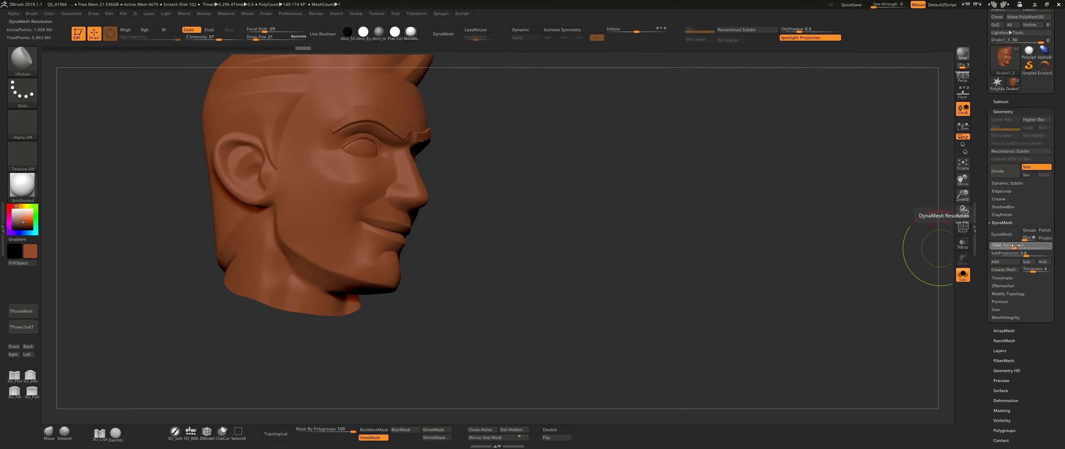
pyautogui.moveTo(446, 204); pyautogui.dragTo(541, 216, button='right')
pyautogui.moveTo(1025, 246); pyautogui.dragTo(1034, 246)
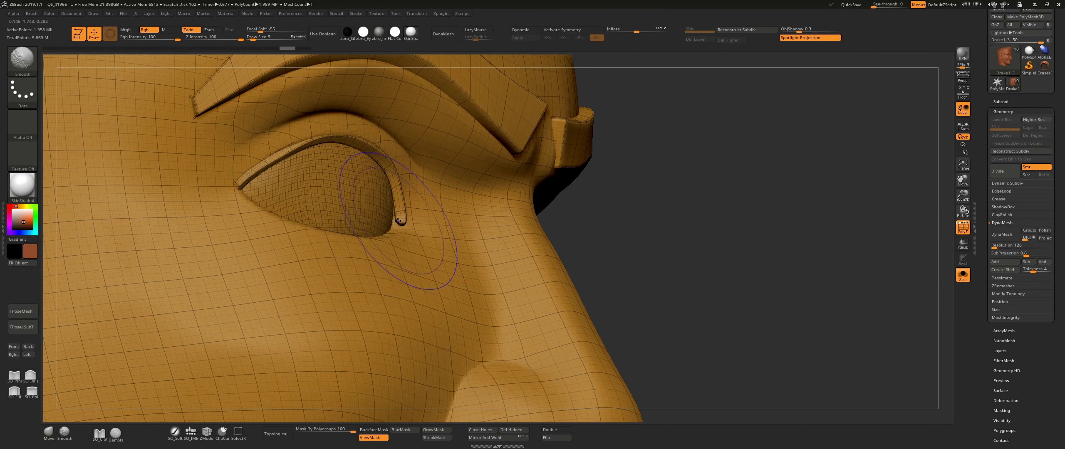
pyautogui.hotkey('shift', 'f')
pyautogui.press('s')
pyautogui.moveTo(397, 220); pyautogui.dragTo(401, 219)
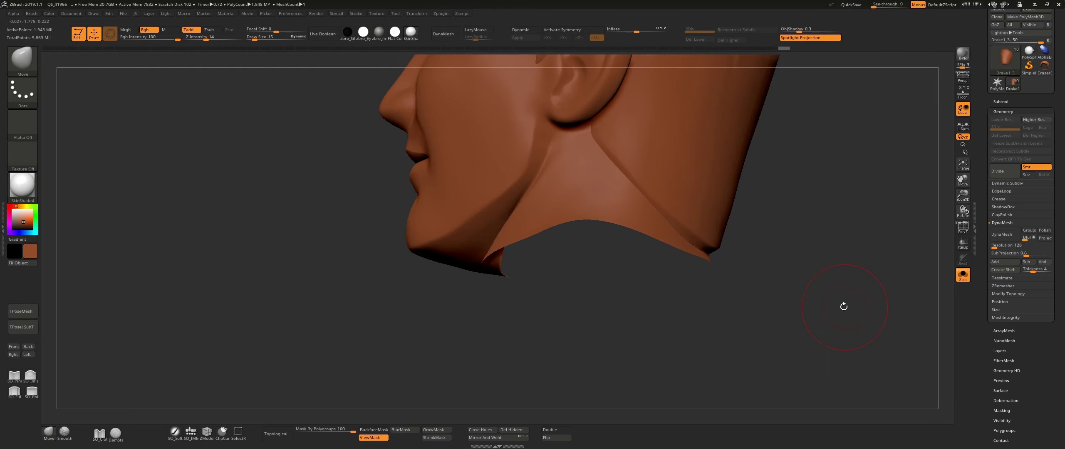
# - Polish the head's neck base and lower face, then show the whole bust again
pyautogui.moveTo(813, 244); pyautogui.dragTo(605, 271)
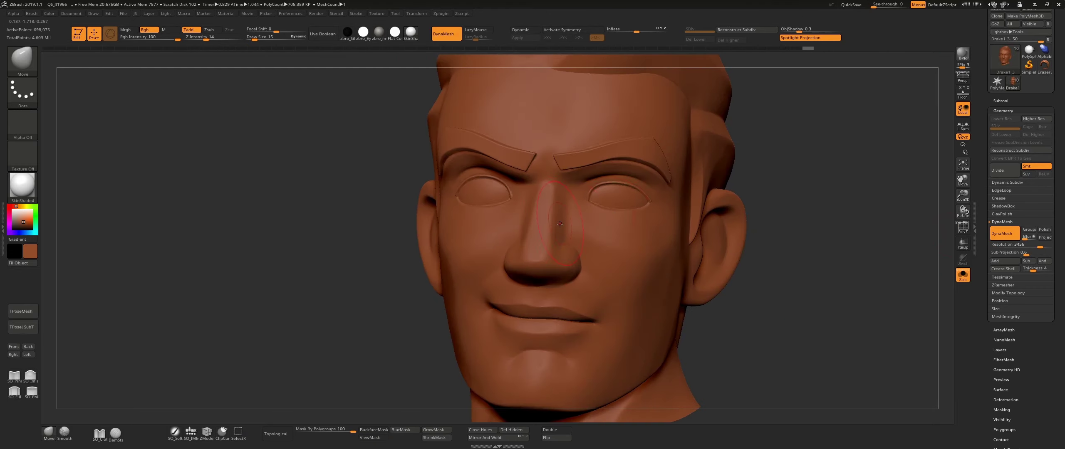
pyautogui.moveTo(560, 224)
pyautogui.mouseDown()
pyautogui.moveTo(841, 331)
pyautogui.moveTo(369, 188)
pyautogui.moveTo(393, 203)
pyautogui.mouseUp()
pyautogui.press('space')
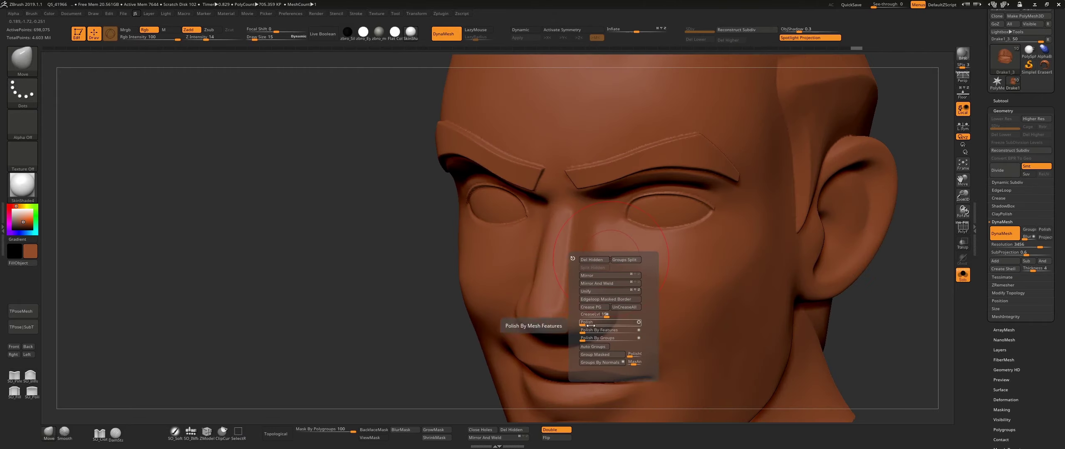
pyautogui.moveTo(442, 300); pyautogui.dragTo(1023, 175)
pyautogui.moveTo(809, 166)
pyautogui.mouseDown()
pyautogui.moveTo(550, 218)
pyautogui.moveTo(825, 222)
pyautogui.mouseUp()
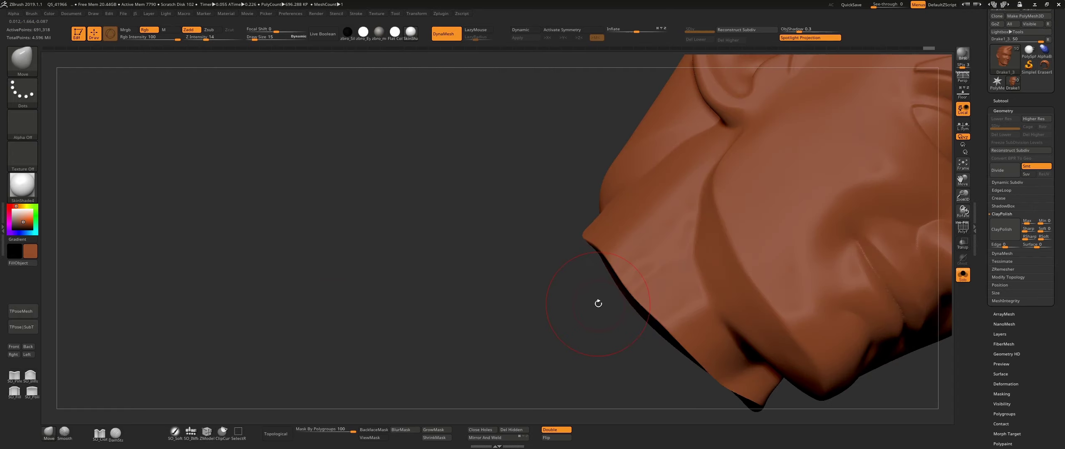
pyautogui.moveTo(826, 223); pyautogui.dragTo(992, 276)
pyautogui.click(963, 275)
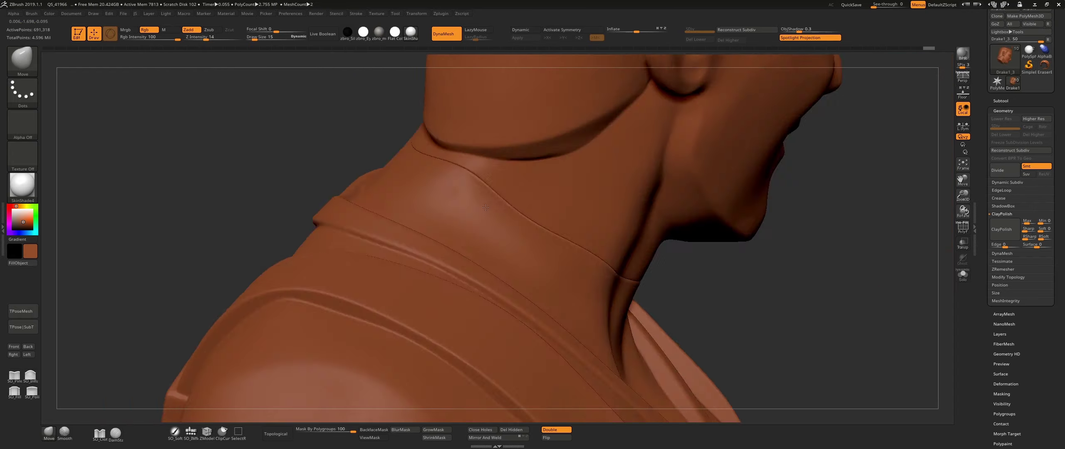
pyautogui.moveTo(915, 249); pyautogui.dragTo(725, 236)
pyautogui.click(1008, 101)
pyautogui.moveTo(1006, 158)
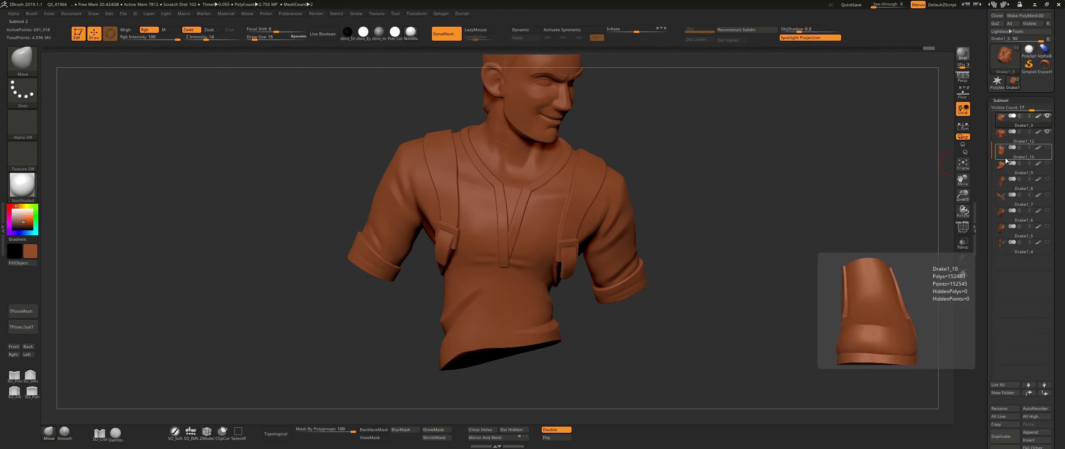
# - Select the trousers-and-belt subtool, solo it, and rotate the belt band around the waist
pyautogui.click(966, 268)
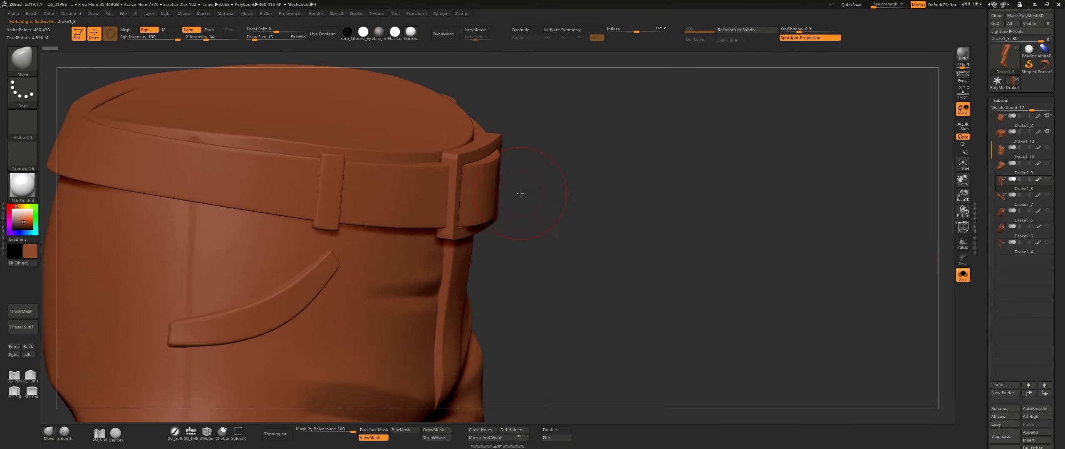
pyautogui.click(963, 275)
pyautogui.moveTo(657, 218)
pyautogui.mouseDown()
pyautogui.moveTo(466, 199)
pyautogui.moveTo(635, 222)
pyautogui.mouseUp()
pyautogui.hotkey('shift', 'f')
pyautogui.moveTo(448, 202)
pyautogui.mouseDown()
pyautogui.moveTo(611, 318)
pyautogui.moveTo(519, 174)
pyautogui.mouseUp()
pyautogui.press('r')
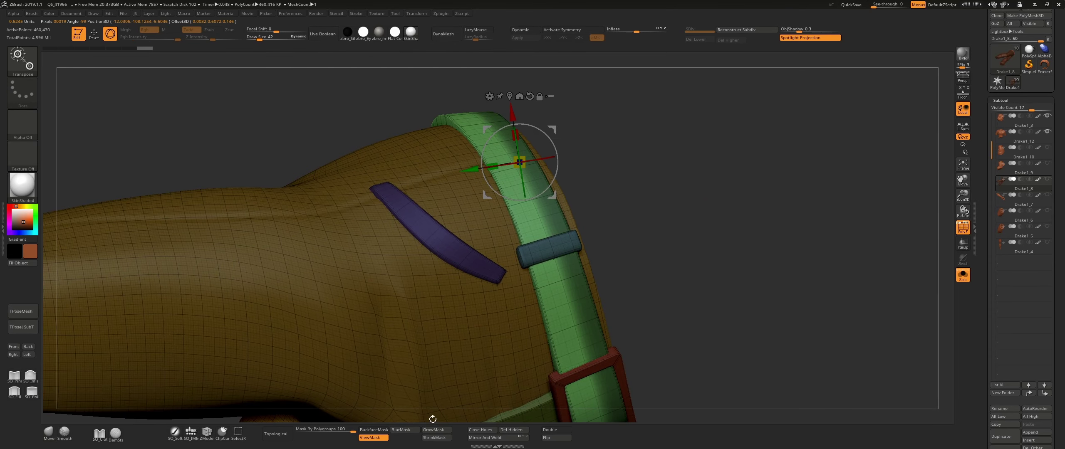
pyautogui.moveTo(608, 371)
pyautogui.mouseDown()
pyautogui.moveTo(544, 180)
pyautogui.moveTo(379, 305)
pyautogui.mouseUp()
pyautogui.press('q')
# - Check the belt from underneath and head-on, adjusting it with the move gizmo
pyautogui.moveTo(411, 233)
pyautogui.mouseDown()
pyautogui.moveTo(508, 327)
pyautogui.moveTo(718, 283)
pyautogui.moveTo(439, 154)
pyautogui.moveTo(374, 208)
pyautogui.moveTo(278, 206)
pyautogui.moveTo(362, 245)
pyautogui.moveTo(374, 221)
pyautogui.mouseUp()
pyautogui.press('w')
pyautogui.press('q')
pyautogui.press('s')
pyautogui.press('w')
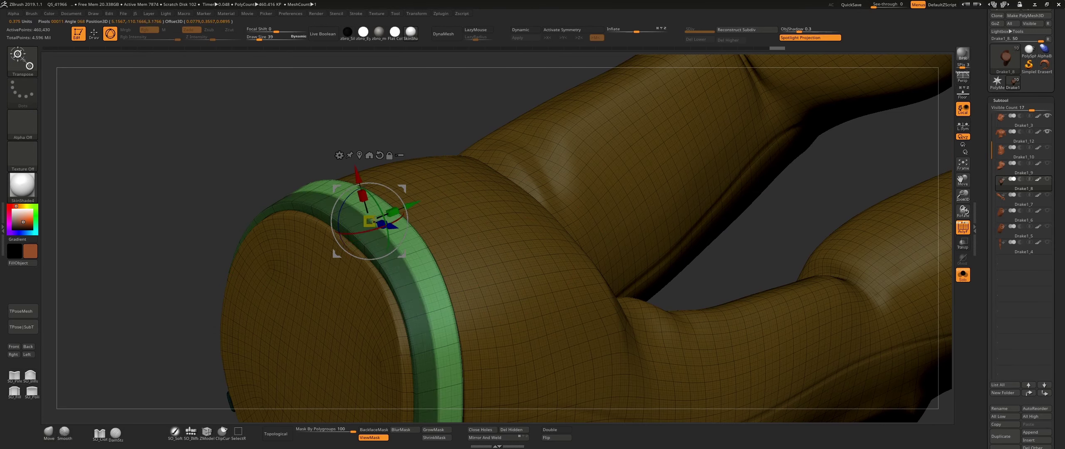
pyautogui.press('q')
pyautogui.moveTo(395, 418)
pyautogui.mouseDown()
pyautogui.moveTo(357, 225)
pyautogui.moveTo(178, 233)
pyautogui.moveTo(739, 278)
pyautogui.moveTo(678, 291)
pyautogui.mouseUp()
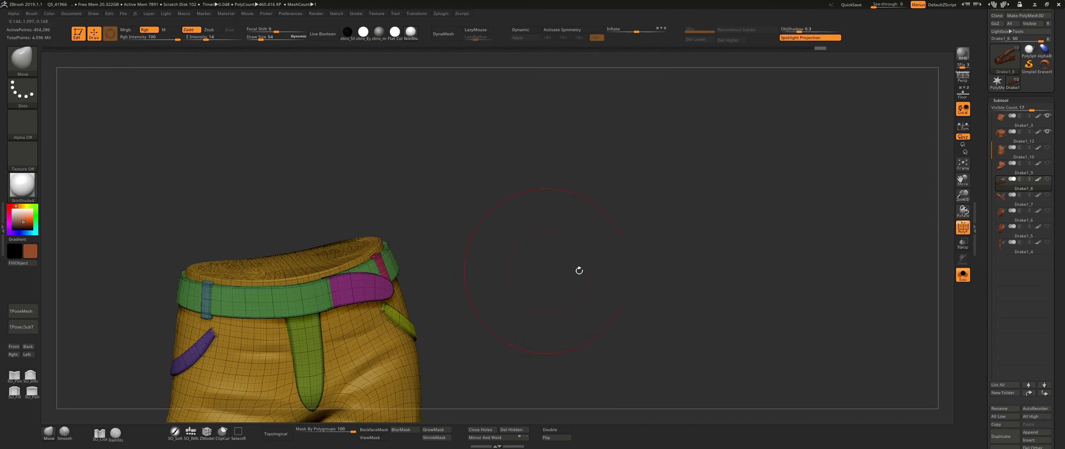
pyautogui.moveTo(579, 271)
pyautogui.mouseDown()
pyautogui.moveTo(606, 300)
pyautogui.moveTo(582, 319)
pyautogui.moveTo(615, 275)
pyautogui.moveTo(437, 247)
pyautogui.moveTo(452, 290)
pyautogui.mouseUp()
pyautogui.hotkey('shift', 'f')
pyautogui.press('w')
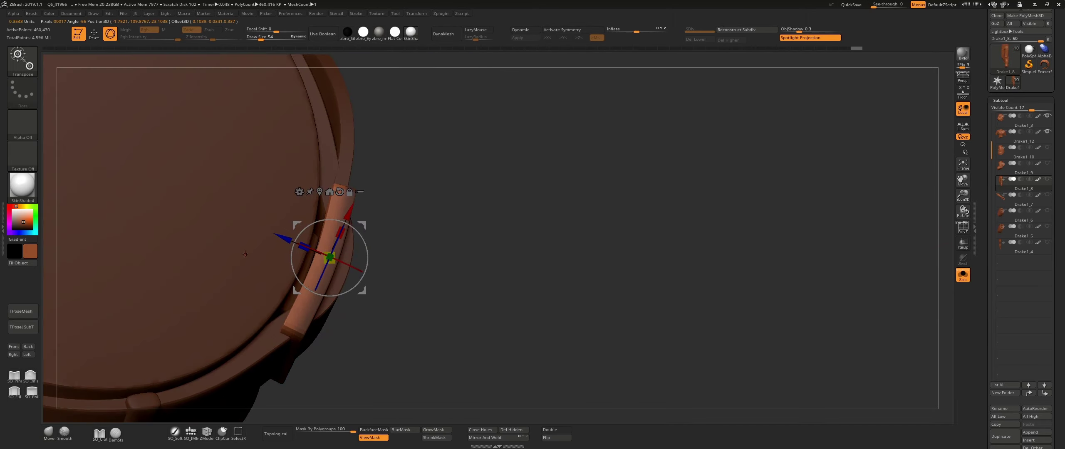
# - Show all pieces again and bring the belt buckle round to the front
pyautogui.moveTo(252, 230)
pyautogui.mouseDown()
pyautogui.moveTo(474, 315)
pyautogui.moveTo(412, 231)
pyautogui.moveTo(411, 434)
pyautogui.mouseUp()
pyautogui.press('w')
pyautogui.hotkey('shift', 'f')
pyautogui.click(962, 227)
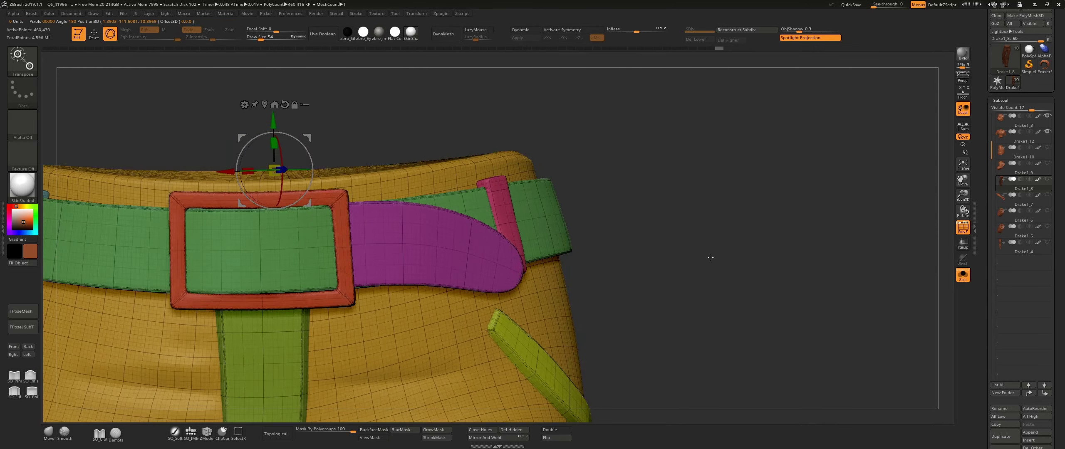
pyautogui.click(962, 274)
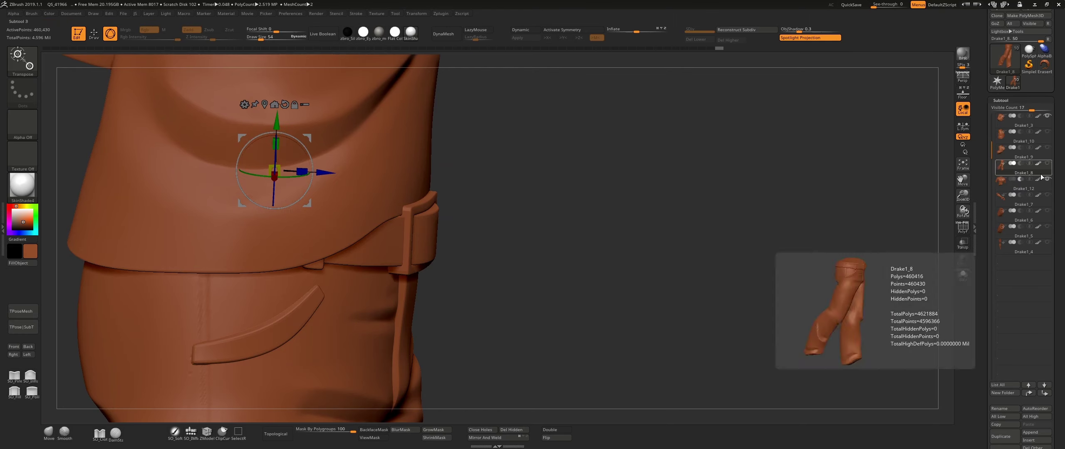
pyautogui.moveTo(895, 175); pyautogui.dragTo(377, 43)
# - Preview the belt and buckle with Live Boolean, then turn Live Boolean off
pyautogui.click(327, 36)
pyautogui.moveTo(583, 208); pyautogui.dragTo(481, 186)
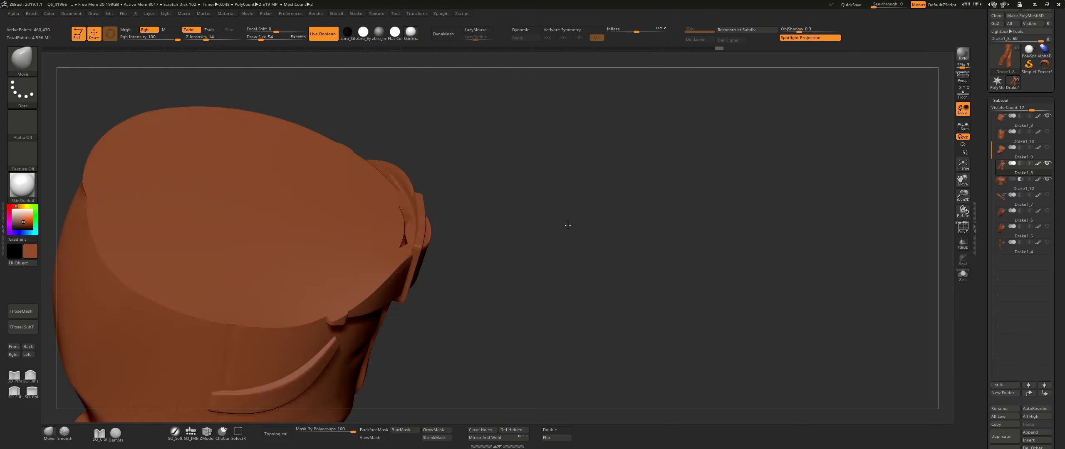
pyautogui.moveTo(559, 239)
pyautogui.mouseDown()
pyautogui.moveTo(628, 248)
pyautogui.moveTo(653, 226)
pyautogui.mouseUp()
pyautogui.click(324, 38)
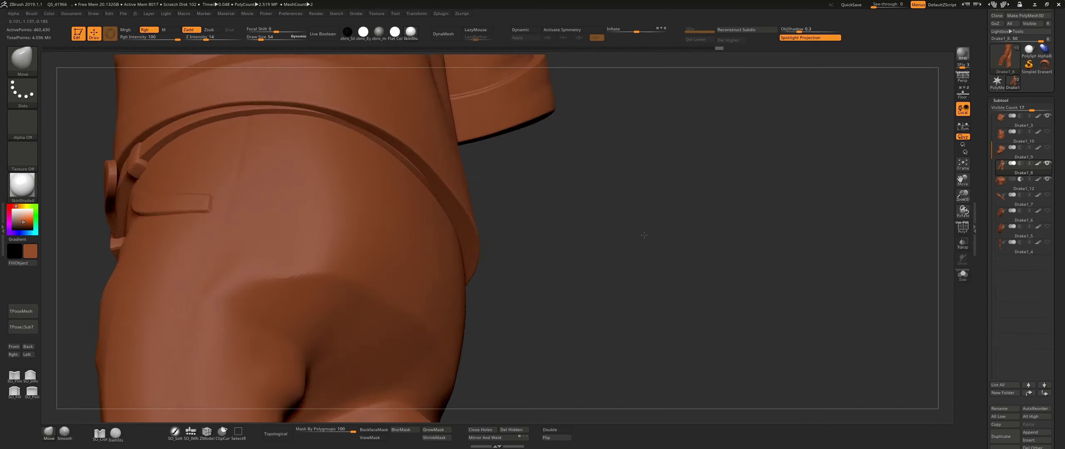
pyautogui.press('b')
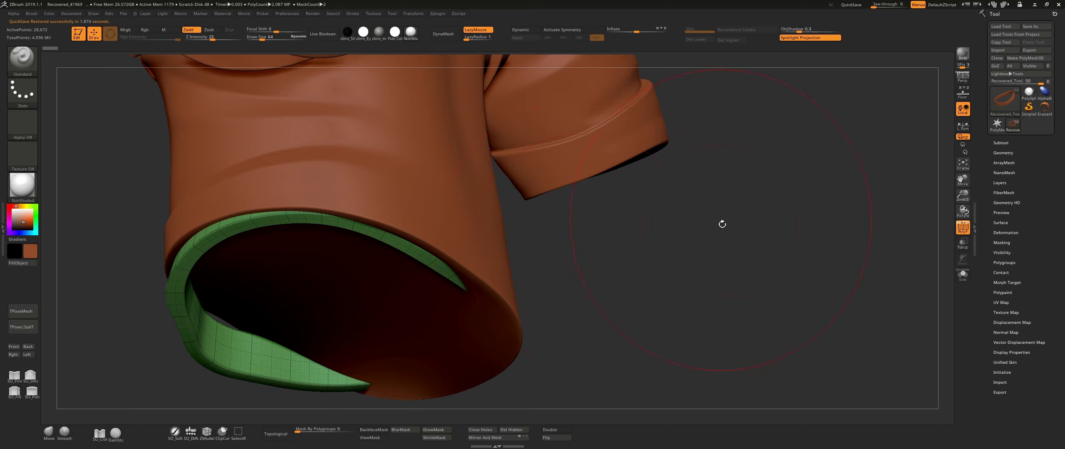
# - Shrink the brush from 64 to 21 and turn the buckle more toward the front
pyautogui.moveTo(722, 224); pyautogui.dragTo(684, 243)
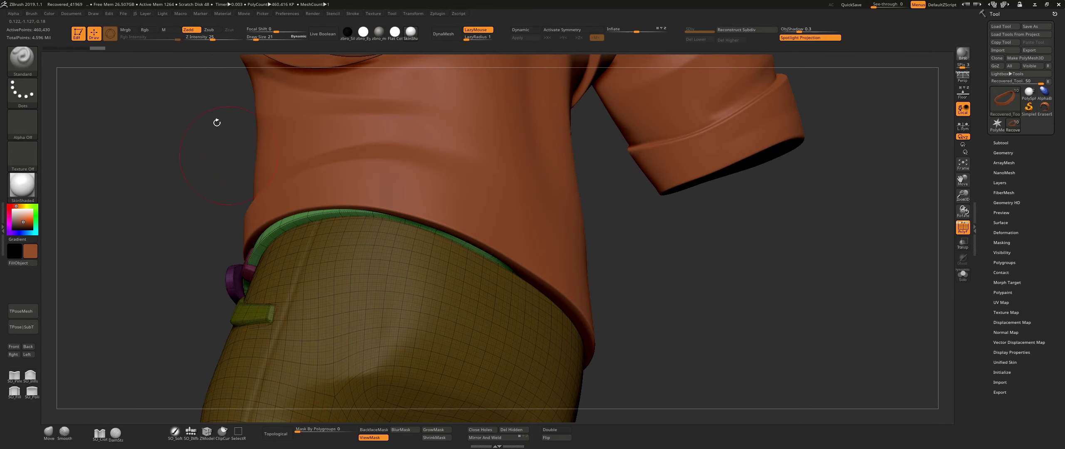
pyautogui.hotkey('shift', 'f')
pyautogui.moveTo(701, 276); pyautogui.dragTo(397, 191)
pyautogui.moveTo(415, 234); pyautogui.dragTo(239, 406, button='right')
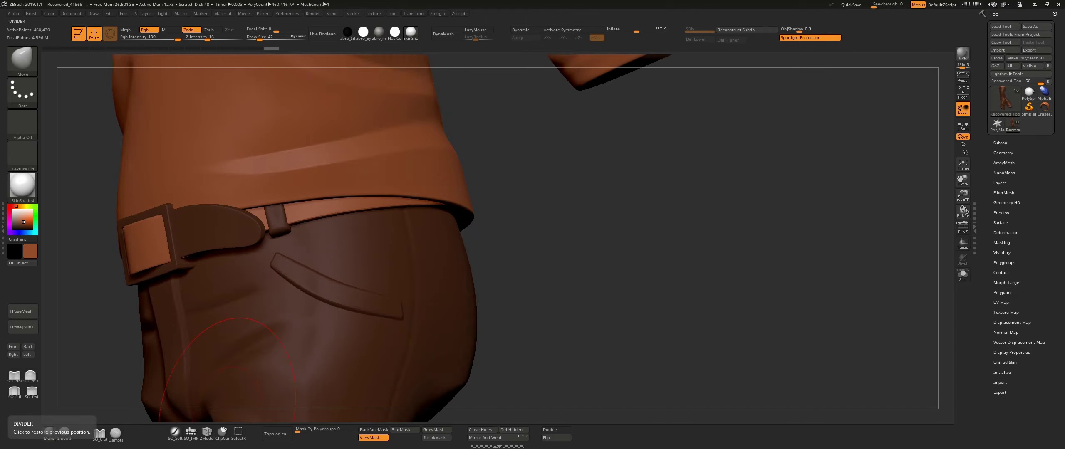
pyautogui.moveTo(639, 309)
pyautogui.mouseDown()
pyautogui.moveTo(466, 297)
pyautogui.moveTo(602, 269)
pyautogui.moveTo(685, 272)
pyautogui.moveTo(419, 300)
pyautogui.moveTo(450, 249)
pyautogui.moveTo(103, 214)
pyautogui.mouseUp()
# - Smooth the shirt torso's lower edge, then reselect the Recovered_Tool trousers subtool
pyautogui.keyDown('alt'); pyautogui.click(174, 291); pyautogui.keyUp('alt')
pyautogui.moveTo(174, 291)
pyautogui.mouseDown()
pyautogui.moveTo(208, 267)
pyautogui.moveTo(498, 272)
pyautogui.moveTo(565, 288)
pyautogui.moveTo(215, 287)
pyautogui.moveTo(578, 328)
pyautogui.moveTo(581, 297)
pyautogui.mouseUp()
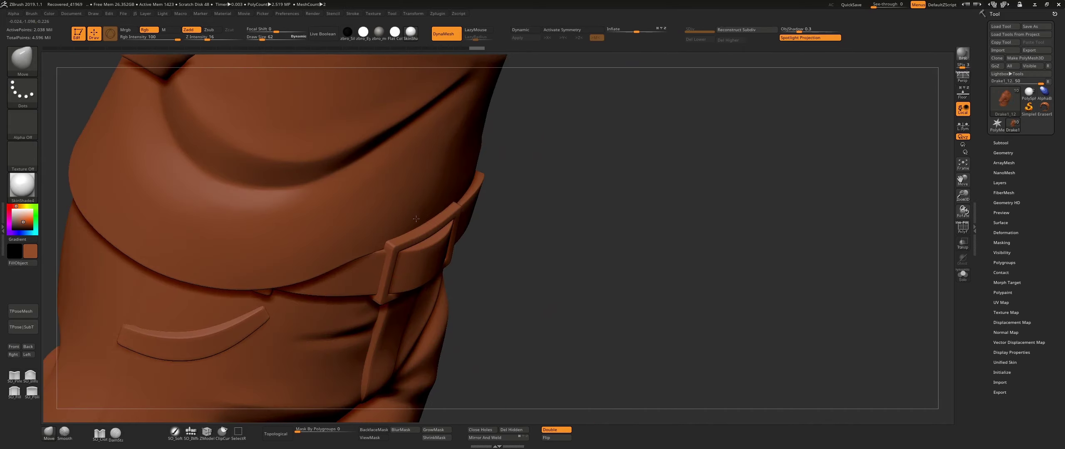
pyautogui.moveTo(416, 219); pyautogui.dragTo(759, 321)
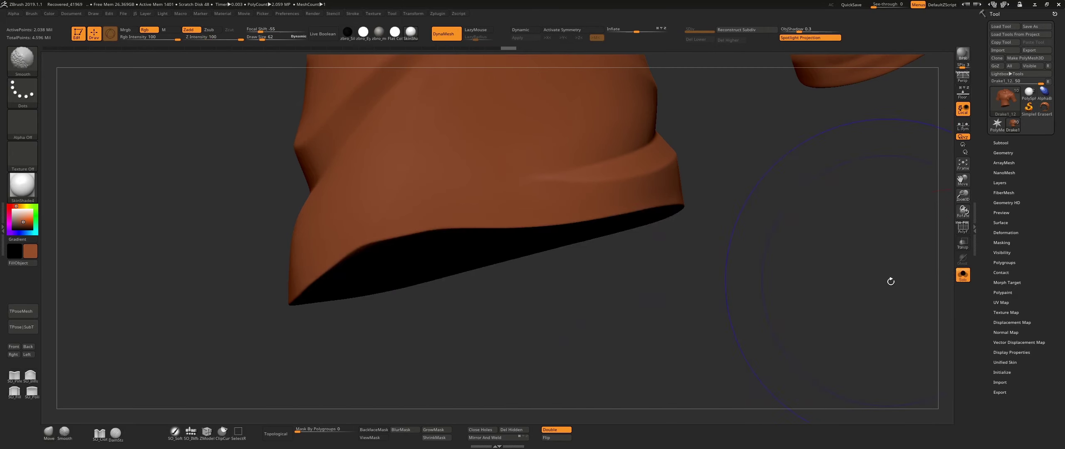
pyautogui.click(1008, 216)
# - Solo the trousers with polygroups visible and Live Boolean off to inspect the belt
pyautogui.hotkey('shift', 'f')
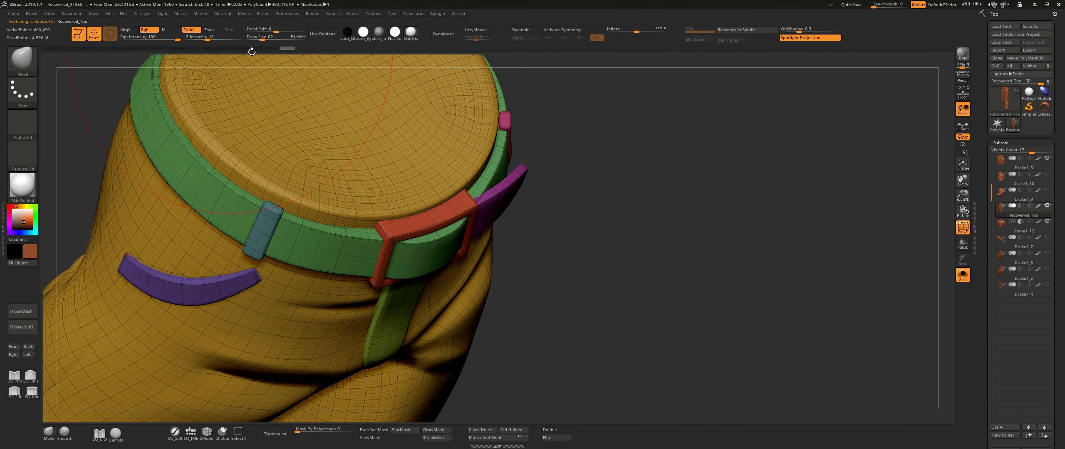
pyautogui.click(964, 275)
pyautogui.hotkey('shift', 'f')
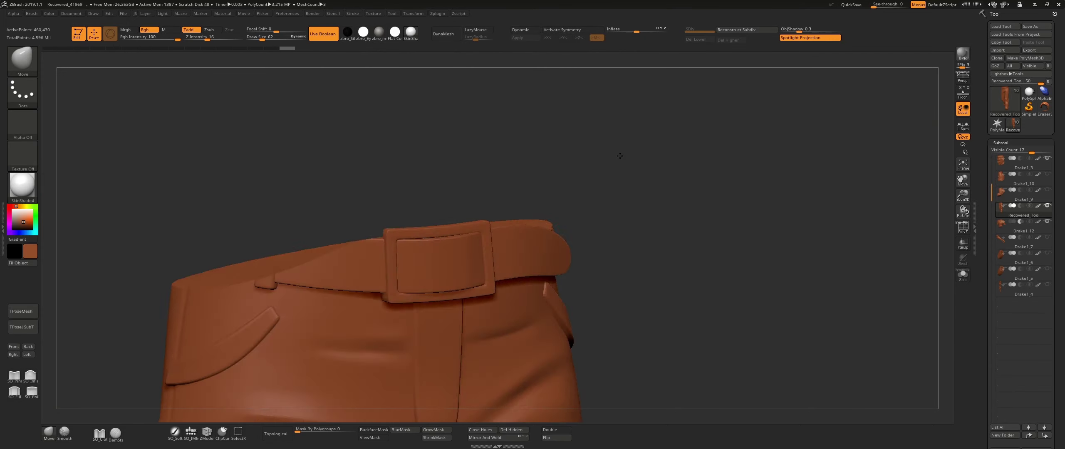
pyautogui.press('f')
pyautogui.hotkey('shift', 'f')
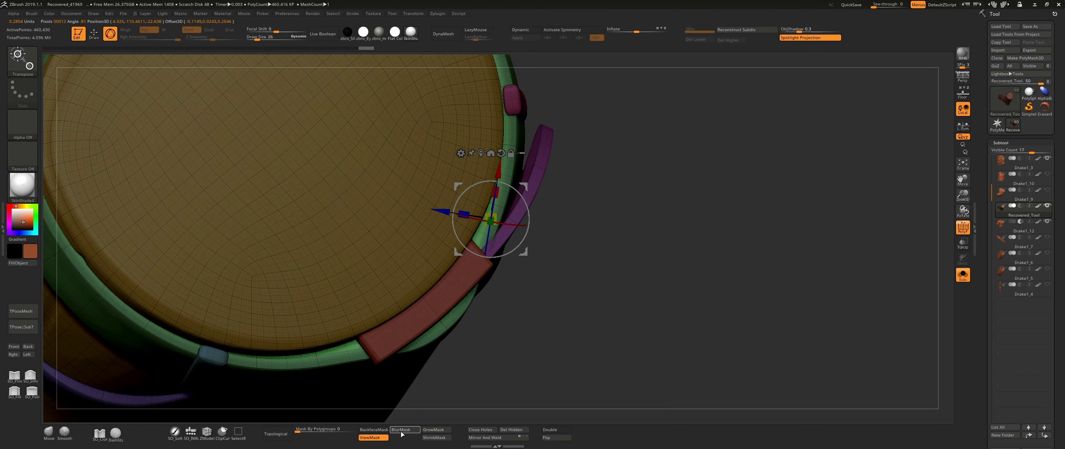
pyautogui.moveTo(496, 240); pyautogui.dragTo(614, 231)
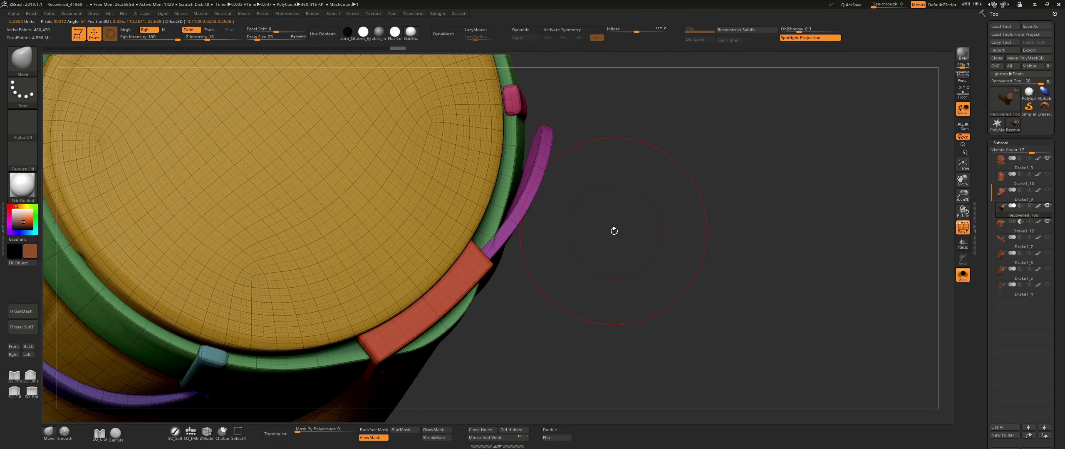
pyautogui.press('w')
pyautogui.moveTo(658, 266); pyautogui.dragTo(663, 184)
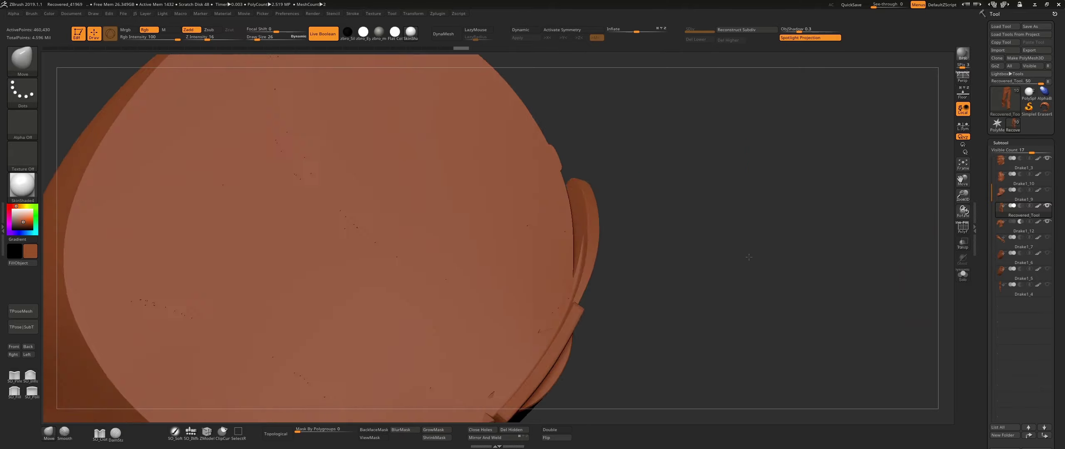
pyautogui.moveTo(749, 257); pyautogui.dragTo(349, 96)
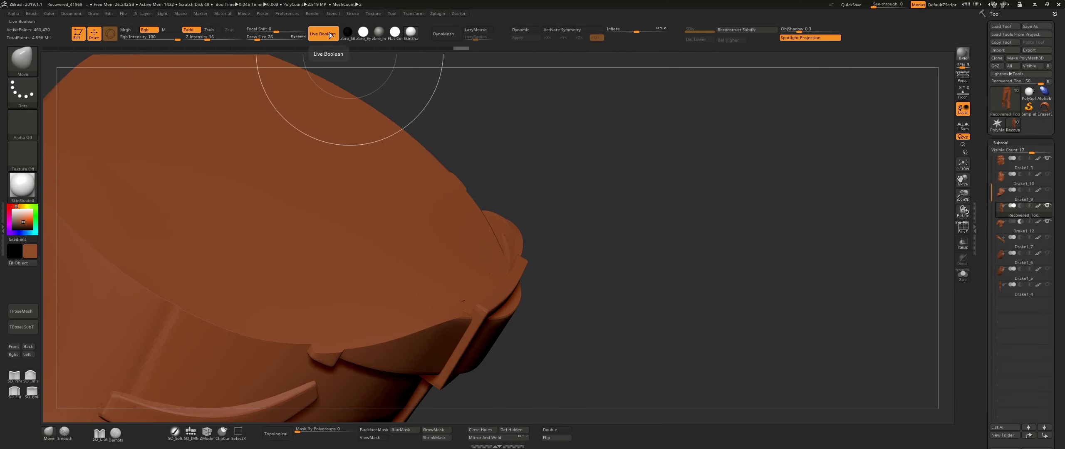
pyautogui.click(330, 34)
pyautogui.click(962, 275)
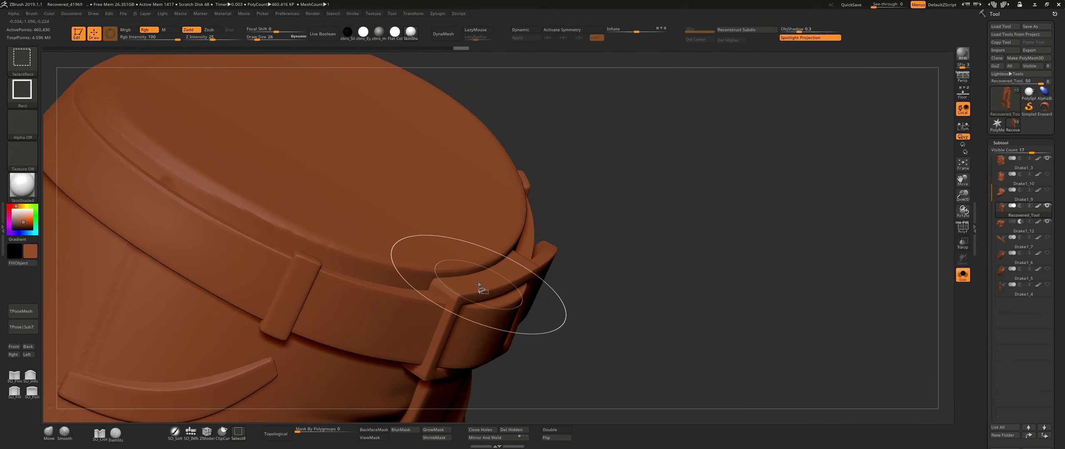
pyautogui.press('w')
# - Mask all but the belt tongue and rotate the strap end toward the waist
pyautogui.keyDown('ctrl'); pyautogui.click(480, 276); pyautogui.keyUp('ctrl')
pyautogui.moveTo(458, 412); pyautogui.dragTo(602, 346)
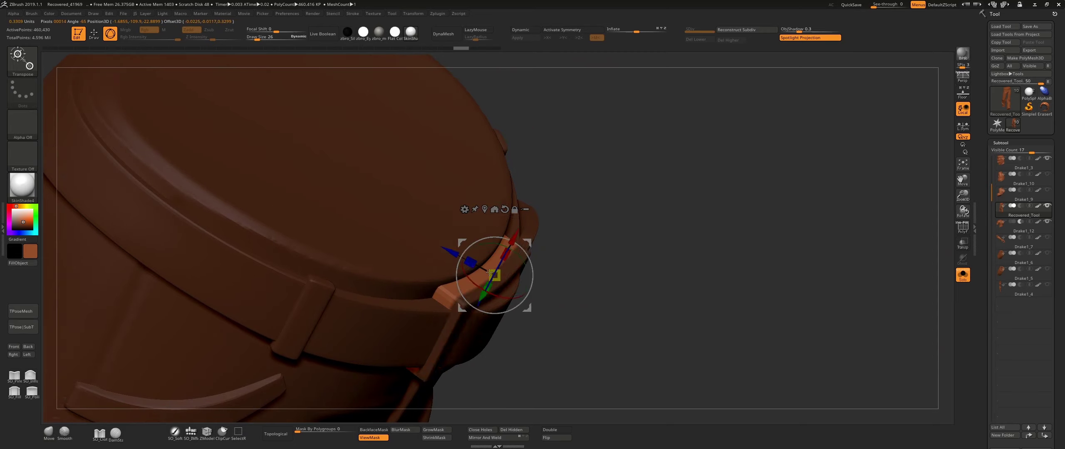
pyautogui.keyDown('ctrl'); pyautogui.click(523, 246); pyautogui.keyUp('ctrl')
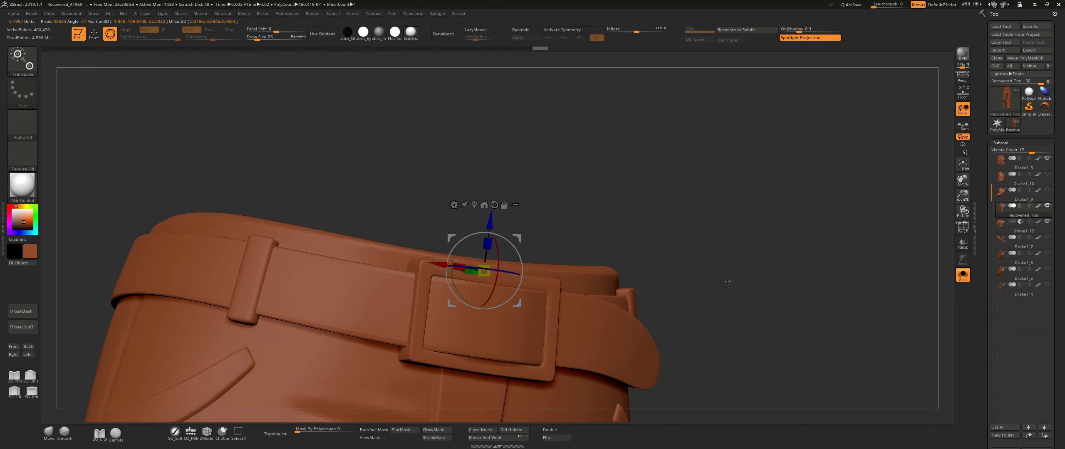
pyautogui.press('q')
pyautogui.moveTo(541, 292); pyautogui.dragTo(424, 333)
pyautogui.press('w')
pyautogui.keyDown('ctrl'); pyautogui.click(479, 332); pyautogui.keyUp('ctrl')
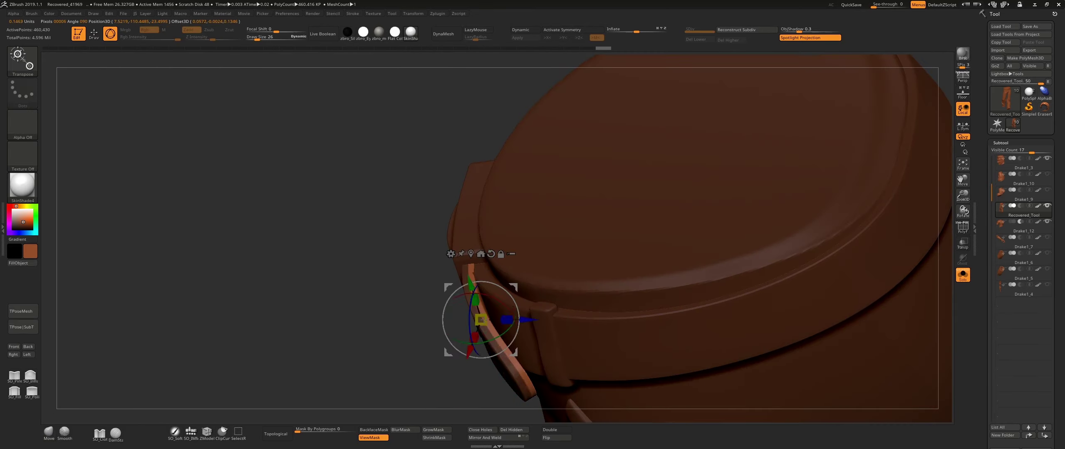
pyautogui.moveTo(395, 249); pyautogui.dragTo(527, 186)
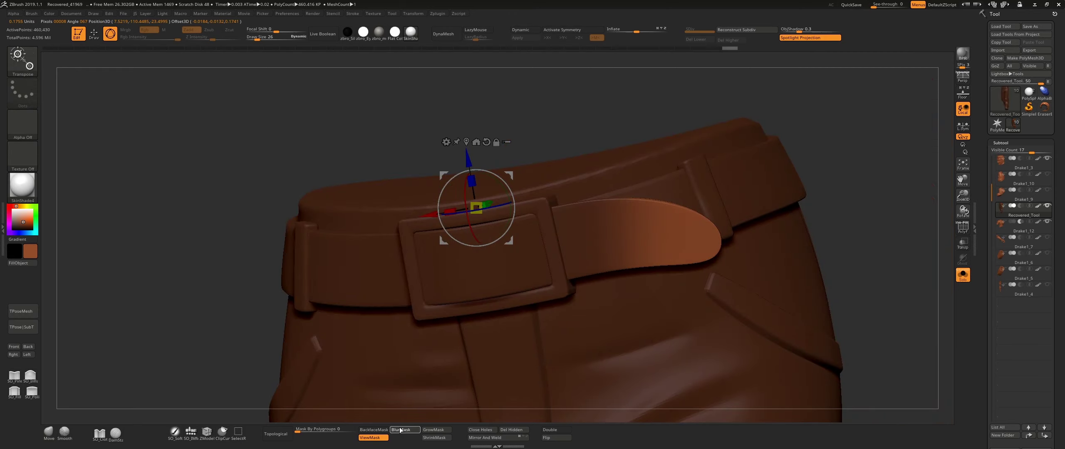
pyautogui.moveTo(626, 238); pyautogui.dragTo(575, 271)
pyautogui.moveTo(591, 215); pyautogui.dragTo(603, 246)
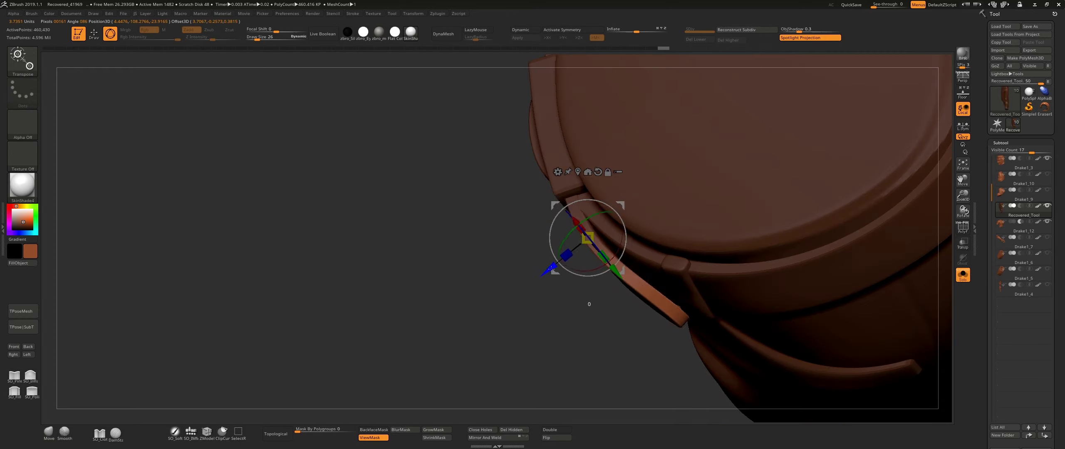
pyautogui.moveTo(375, 250); pyautogui.dragTo(250, 333)
# - Inspect the belt strap from the side and front with polygroup wireframe toggled
pyautogui.click(49, 432)
pyautogui.moveTo(167, 374); pyautogui.dragTo(648, 233)
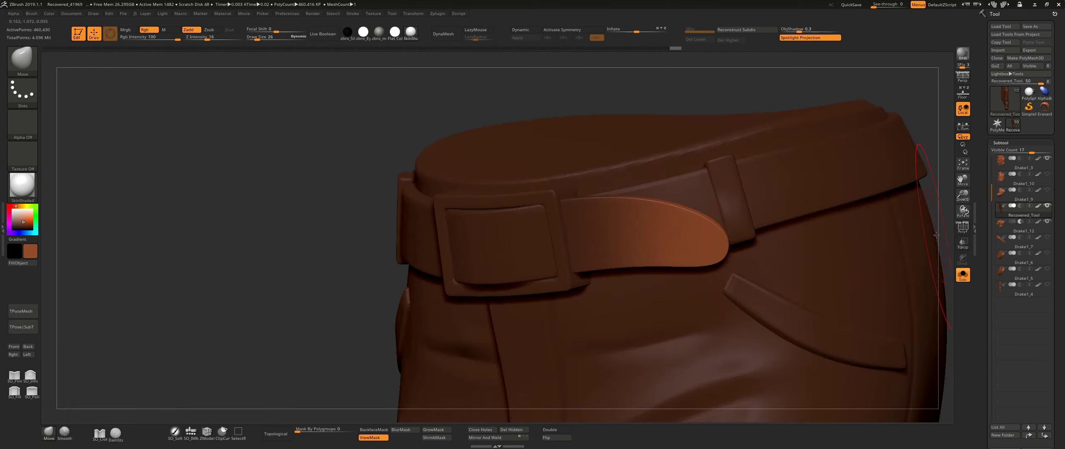
pyautogui.hotkey('shift', 'f')
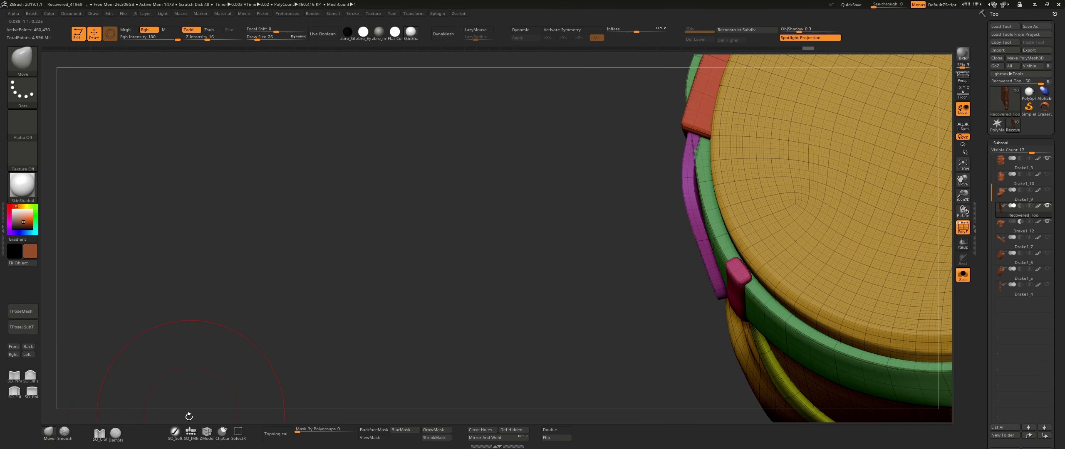
pyautogui.moveTo(632, 245)
pyautogui.mouseDown()
pyautogui.moveTo(568, 223)
pyautogui.moveTo(771, 260)
pyautogui.moveTo(801, 306)
pyautogui.mouseUp()
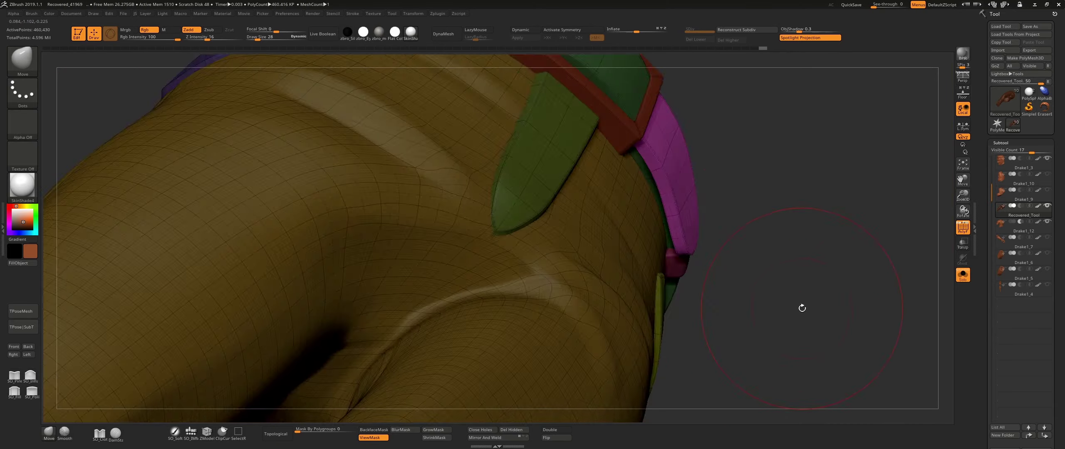
pyautogui.hotkey('shift', 'f')
pyautogui.moveTo(846, 330); pyautogui.dragTo(626, 150)
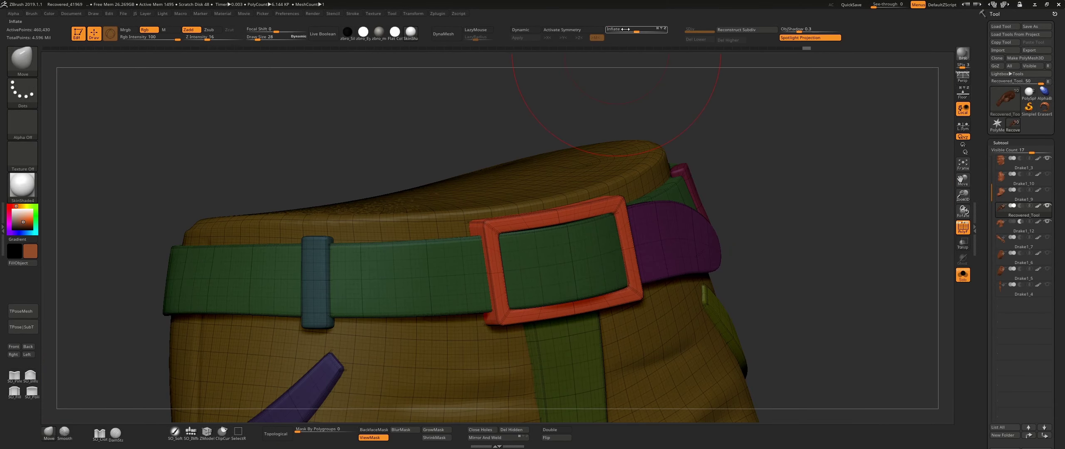
pyautogui.hotkey('shift', 'f')
pyautogui.moveTo(803, 290); pyautogui.dragTo(749, 291)
# - Tweak the straps against the waist using the Move brush at size 33
pyautogui.press('b')
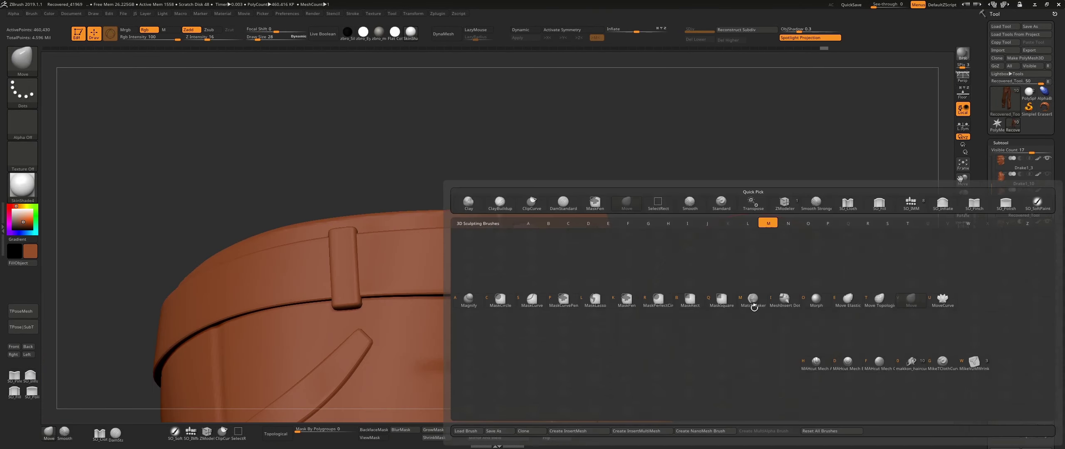
pyautogui.press('m')
pyautogui.press('v')
pyautogui.press('s')
pyautogui.moveTo(562, 236); pyautogui.dragTo(553, 236)
pyautogui.moveTo(298, 430); pyautogui.dragTo(357, 438)
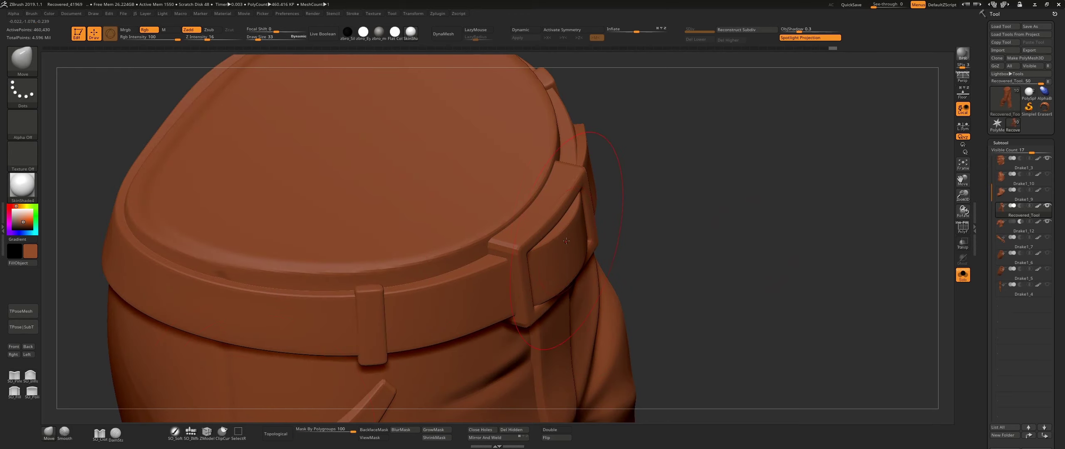
pyautogui.moveTo(567, 241)
pyautogui.mouseDown(button='right')
pyautogui.moveTo(562, 280)
pyautogui.moveTo(594, 229)
pyautogui.mouseUp(button='right')
pyautogui.press('[')
pyautogui.press(']')
pyautogui.moveTo(530, 232); pyautogui.dragTo(562, 271, button='right')
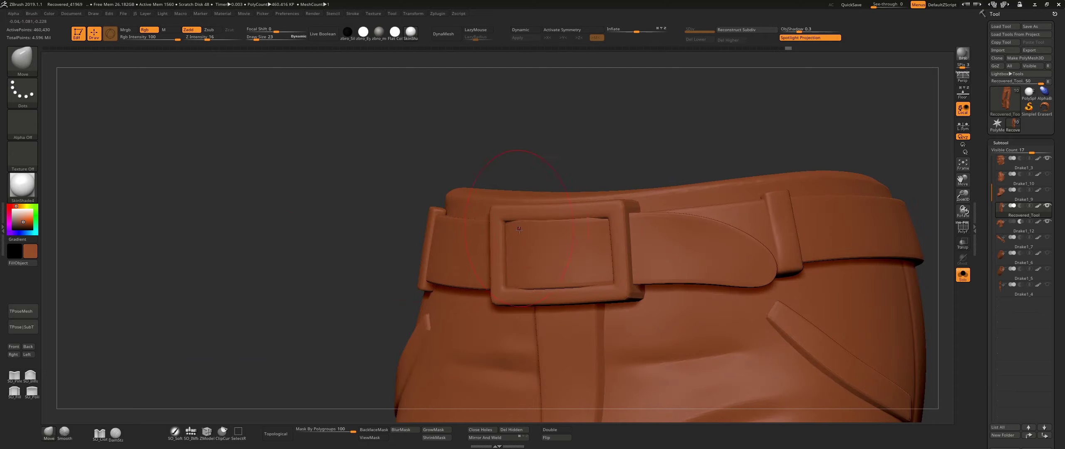
pyautogui.hotkey('shift', 'f')
pyautogui.hotkey('shift', 'f')
pyautogui.moveTo(599, 306)
pyautogui.mouseDown(button='right')
pyautogui.moveTo(641, 264)
pyautogui.moveTo(704, 300)
pyautogui.moveTo(629, 380)
pyautogui.moveTo(804, 316)
pyautogui.moveTo(634, 223)
pyautogui.moveTo(457, 291)
pyautogui.mouseUp(button='right')
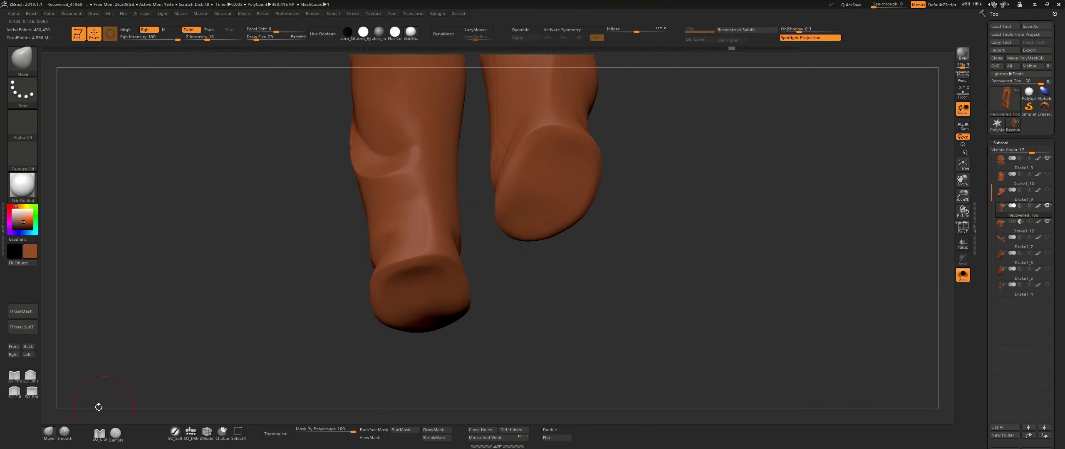
# - Inspect the pants from the lower legs up to the hip and belt front
pyautogui.click(15, 391)
pyautogui.moveTo(499, 271); pyautogui.dragTo(565, 217, button='right')
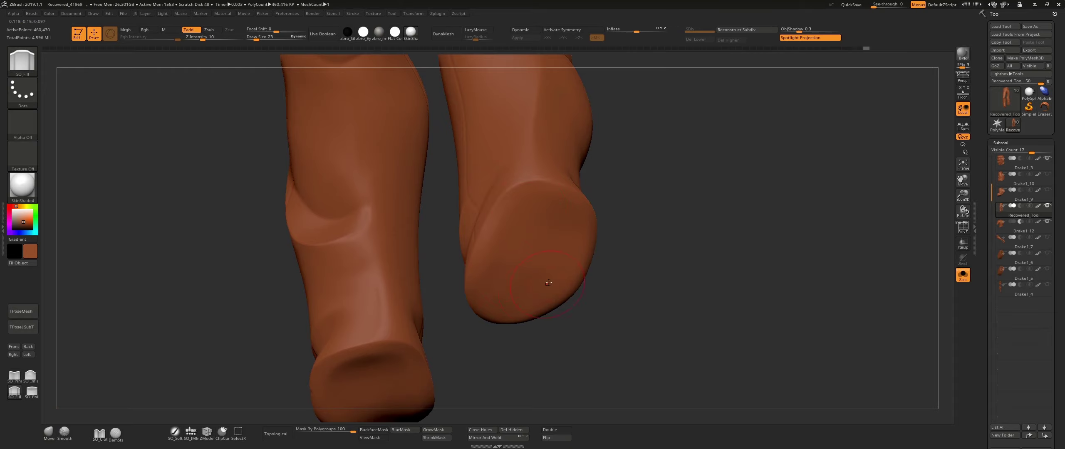
pyautogui.moveTo(508, 310)
pyautogui.mouseDown(button='right')
pyautogui.moveTo(558, 309)
pyautogui.moveTo(483, 292)
pyautogui.moveTo(519, 276)
pyautogui.mouseUp(button='right')
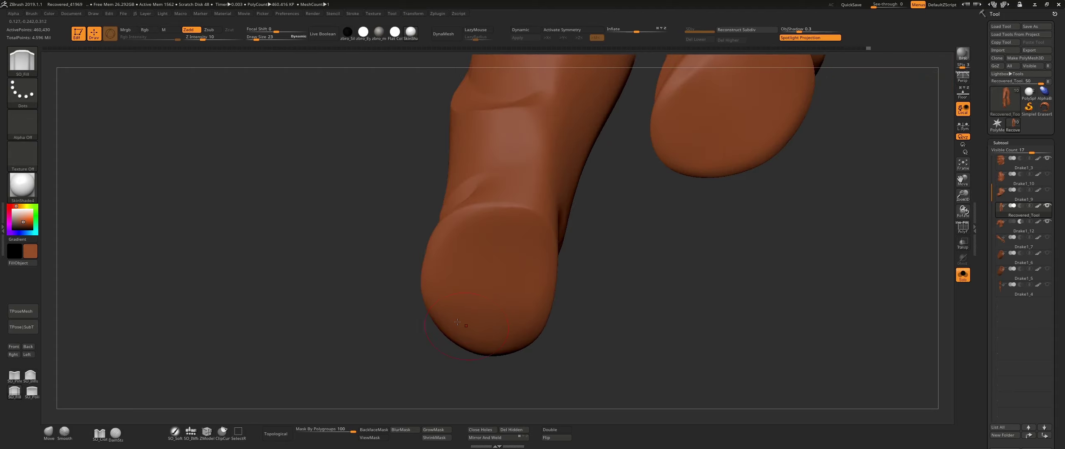
pyautogui.moveTo(457, 322)
pyautogui.mouseDown(button='right')
pyautogui.moveTo(616, 304)
pyautogui.moveTo(768, 314)
pyautogui.moveTo(723, 254)
pyautogui.moveTo(501, 155)
pyautogui.moveTo(684, 327)
pyautogui.mouseUp(button='right')
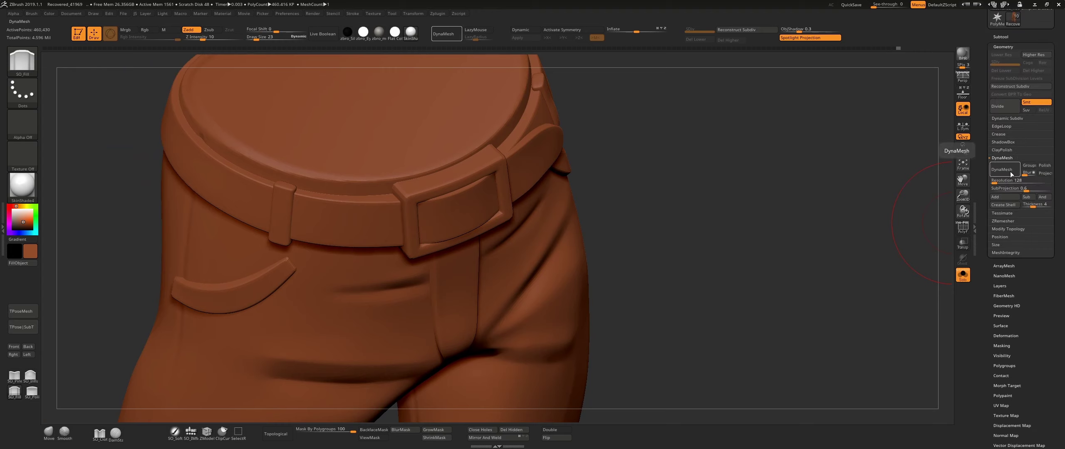
pyautogui.moveTo(549, 153)
pyautogui.mouseDown(button='right')
pyautogui.moveTo(657, 247)
pyautogui.moveTo(674, 304)
pyautogui.mouseUp(button='right')
pyautogui.moveTo(307, 199); pyautogui.dragTo(624, 200, button='right')
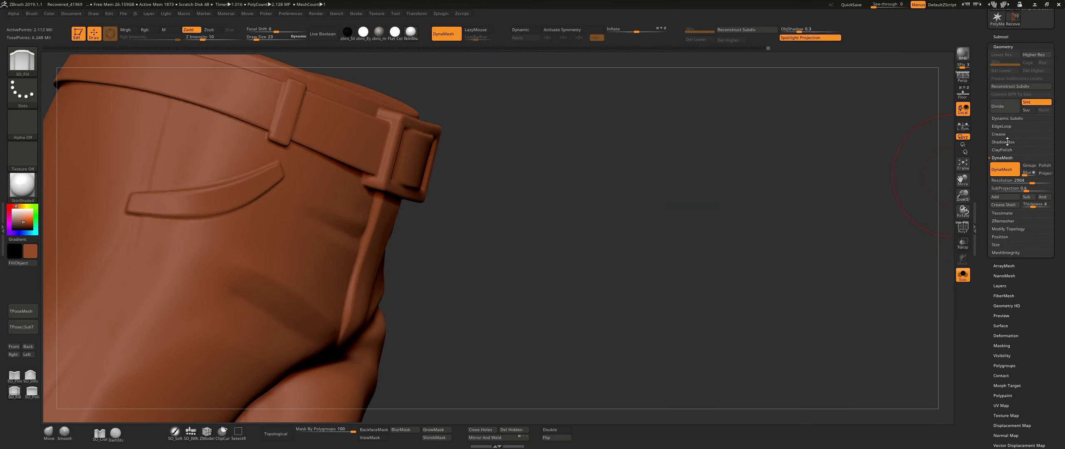
# - DynaMesh the pants into one mesh and preview the cut with Live Boolean
pyautogui.click(1002, 150)
pyautogui.moveTo(817, 194)
pyautogui.mouseDown(button='right')
pyautogui.moveTo(715, 330)
pyautogui.moveTo(580, 166)
pyautogui.moveTo(624, 249)
pyautogui.mouseUp(button='right')
pyautogui.click(1000, 37)
pyautogui.click(329, 32)
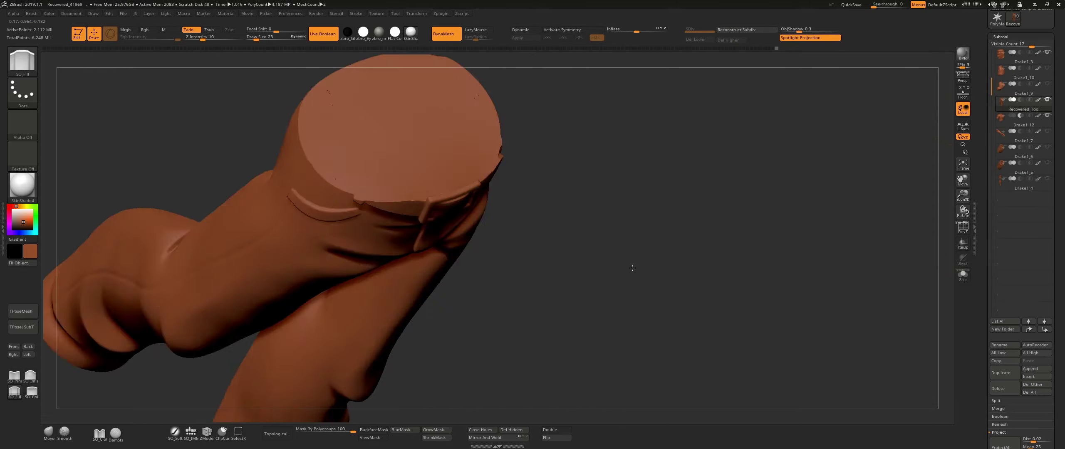
pyautogui.moveTo(458, 167)
pyautogui.mouseDown(button='right')
pyautogui.moveTo(417, 223)
pyautogui.moveTo(543, 171)
pyautogui.moveTo(749, 145)
pyautogui.mouseUp(button='right')
pyautogui.hotkey('shift', 'f')
pyautogui.hotkey('shift', 'f')
pyautogui.click(1028, 119)
pyautogui.click(323, 34)
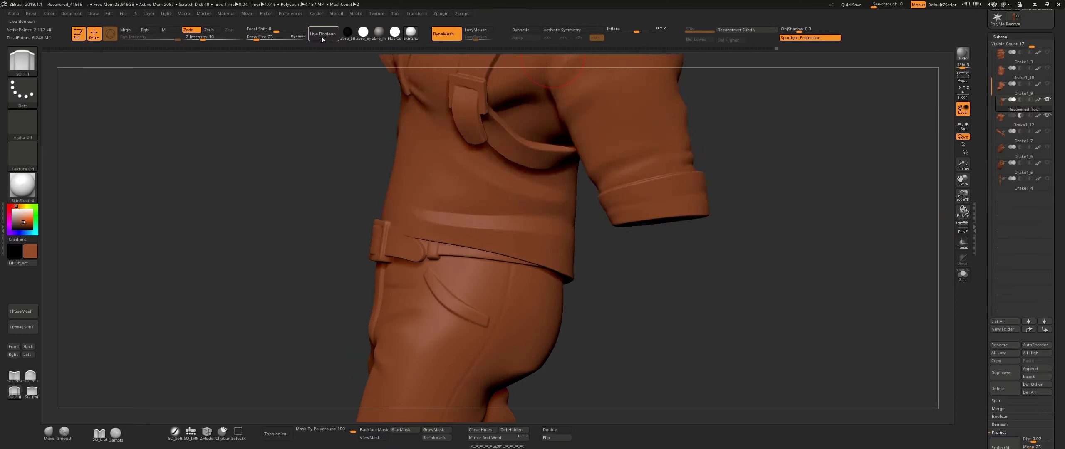
# - Check the side of the belt, then make the Drake1_12 jacket piece active
pyautogui.moveTo(321, 62); pyautogui.dragTo(687, 286, button='right')
pyautogui.moveTo(405, 202); pyautogui.dragTo(583, 250, button='right')
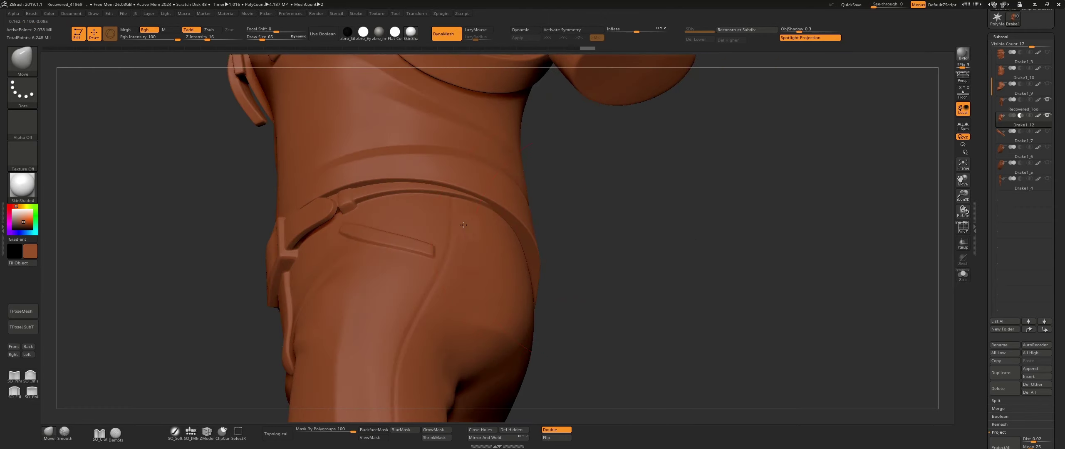
pyautogui.moveTo(583, 250)
pyautogui.mouseDown(button='right')
pyautogui.moveTo(478, 220)
pyautogui.moveTo(492, 207)
pyautogui.mouseUp(button='right')
pyautogui.keyDown('alt'); pyautogui.click(478, 220); pyautogui.keyUp('alt')
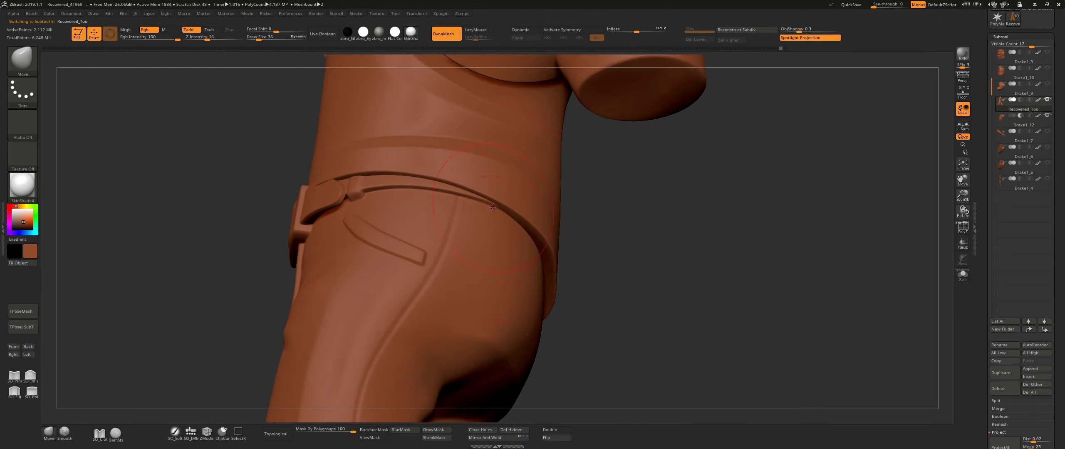
pyautogui.moveTo(660, 246)
pyautogui.mouseDown(button='right')
pyautogui.moveTo(675, 277)
pyautogui.moveTo(574, 254)
pyautogui.mouseUp(button='right')
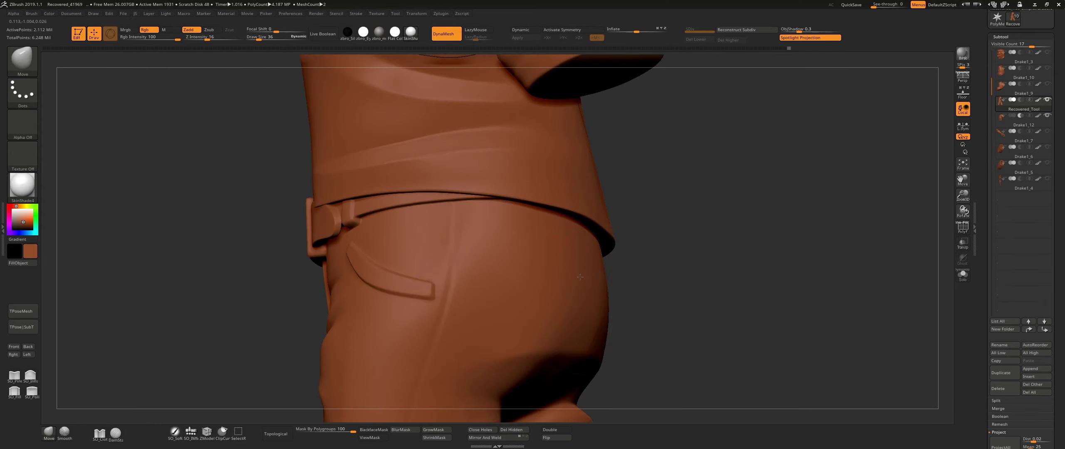
pyautogui.click(1023, 118)
pyautogui.moveTo(791, 291); pyautogui.dragTo(135, 416, button='right')
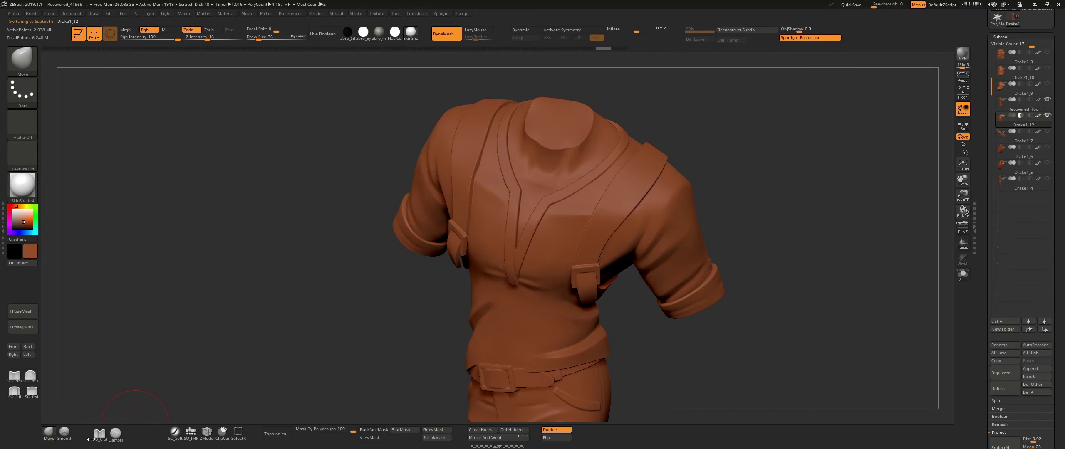
# - Insert a small cube and place it at the neck
pyautogui.click(243, 365)
pyautogui.moveTo(565, 130)
pyautogui.mouseDown(button='right')
pyautogui.moveTo(547, 126)
pyautogui.moveTo(533, 345)
pyautogui.mouseUp(button='right')
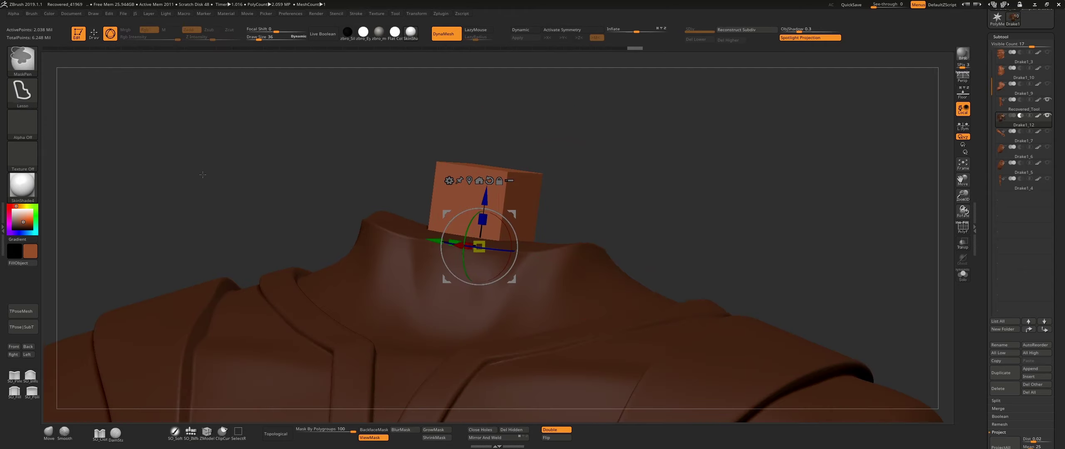
pyautogui.moveTo(483, 197); pyautogui.dragTo(680, 160, button='right')
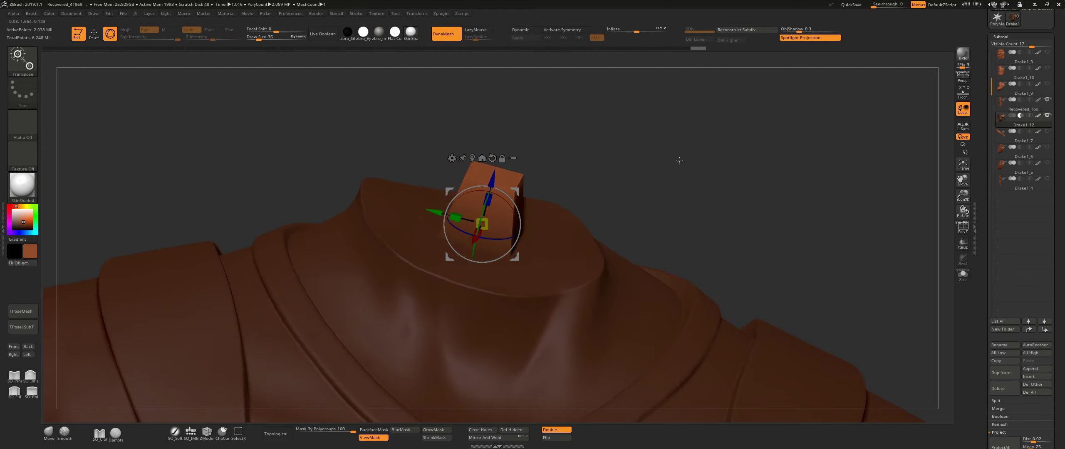
pyautogui.press('q')
pyautogui.press('f')
pyautogui.moveTo(790, 250); pyautogui.dragTo(942, 286, button='right')
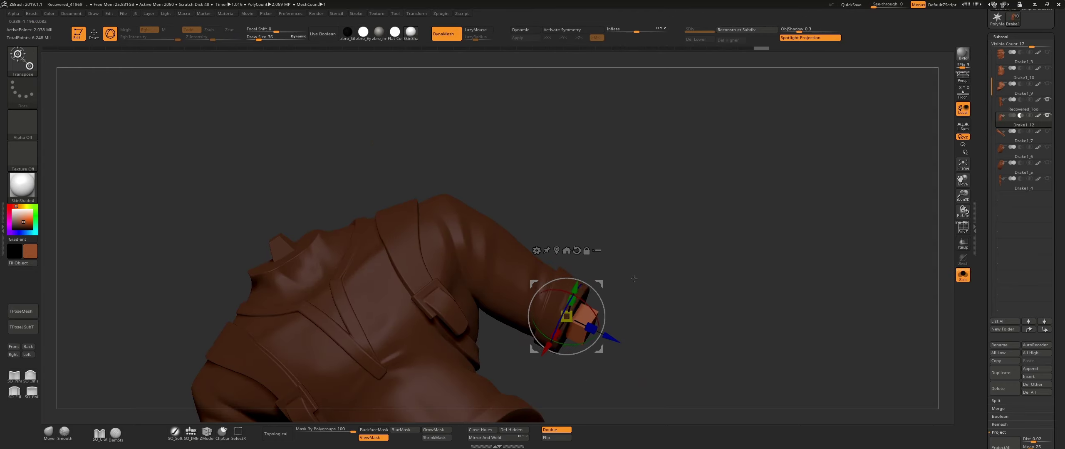
pyautogui.keyDown('alt'); pyautogui.moveTo(547, 383); pyautogui.dragTo(525, 337, button='right'); pyautogui.keyUp('alt')
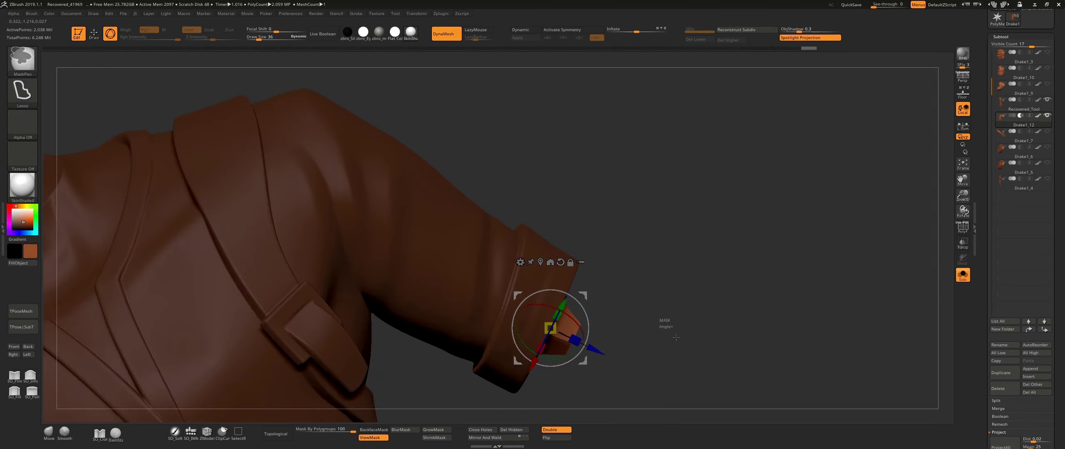
# - Position a box at the sleeve end with the Transpose gizmo
pyautogui.press('q')
pyautogui.moveTo(675, 337); pyautogui.dragTo(436, 296, button='right')
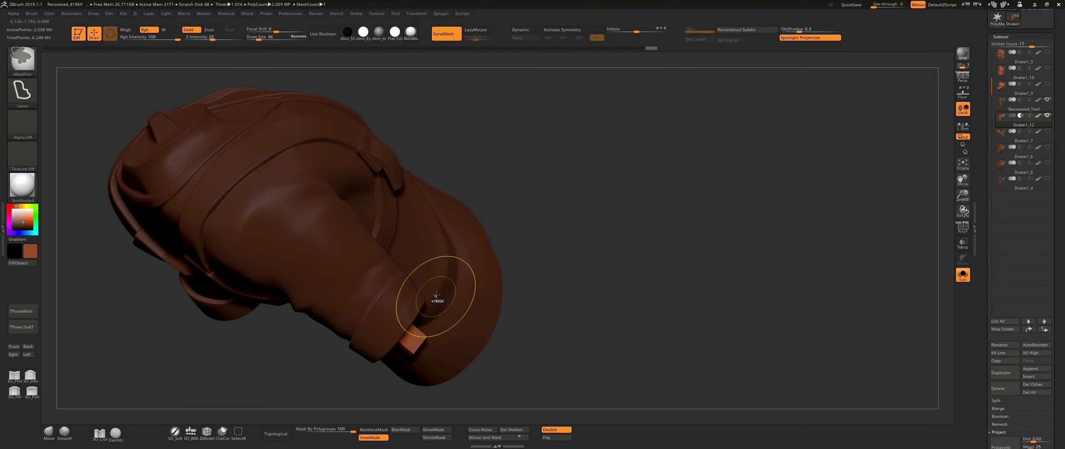
pyautogui.press('w')
pyautogui.keyDown('alt'); pyautogui.moveTo(352, 399); pyautogui.dragTo(411, 241, button='right'); pyautogui.keyUp('alt')
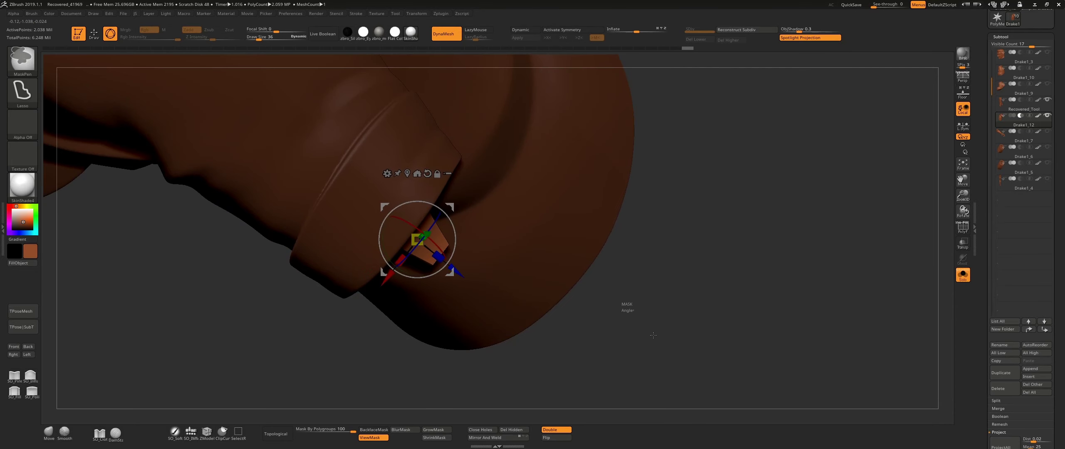
pyautogui.press('q')
pyautogui.hotkey('shift', 'f')
pyautogui.moveTo(653, 336); pyautogui.dragTo(473, 223, button='right')
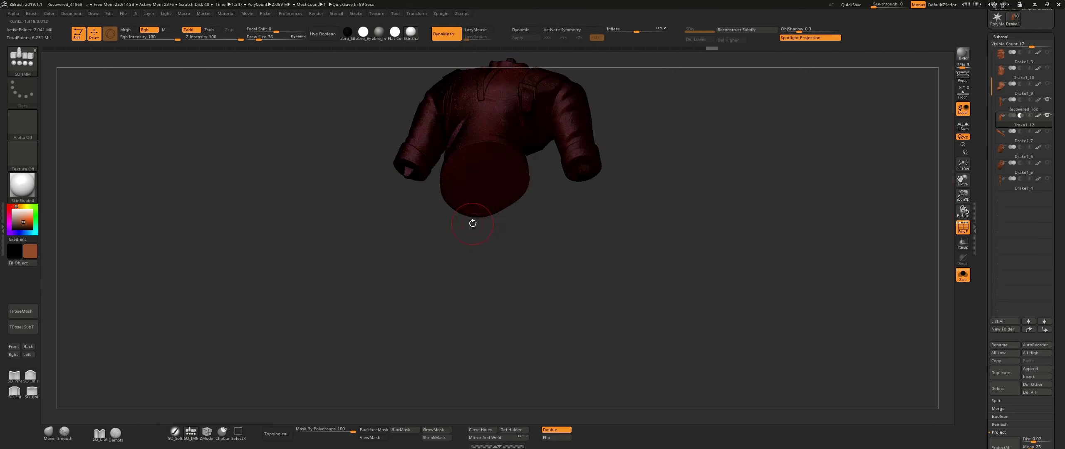
pyautogui.moveTo(482, 340)
pyautogui.mouseDown(button='right')
pyautogui.moveTo(523, 330)
pyautogui.moveTo(532, 379)
pyautogui.moveTo(479, 387)
pyautogui.moveTo(329, 341)
pyautogui.moveTo(800, 368)
pyautogui.mouseUp(button='right')
# - Move the cube to the pant leg end and view the jacket from the front
pyautogui.press('w')
pyautogui.hotkey('shift', 'f')
pyautogui.press('q')
pyautogui.hotkey('shift', 'f')
pyautogui.moveTo(541, 399); pyautogui.dragTo(359, 254, button='right')
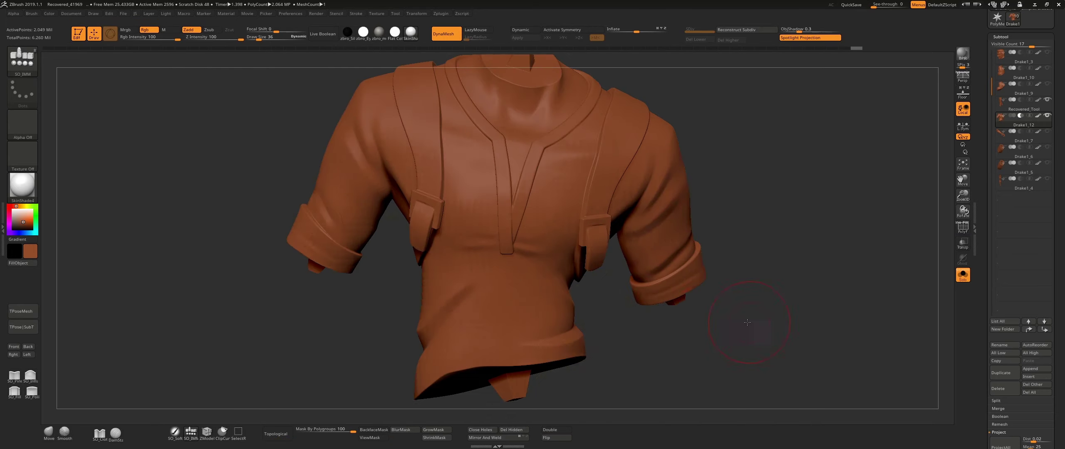
pyautogui.moveTo(775, 261)
pyautogui.mouseDown(button='right')
pyautogui.moveTo(788, 196)
pyautogui.moveTo(756, 190)
pyautogui.moveTo(796, 295)
pyautogui.moveTo(656, 306)
pyautogui.mouseUp(button='right')
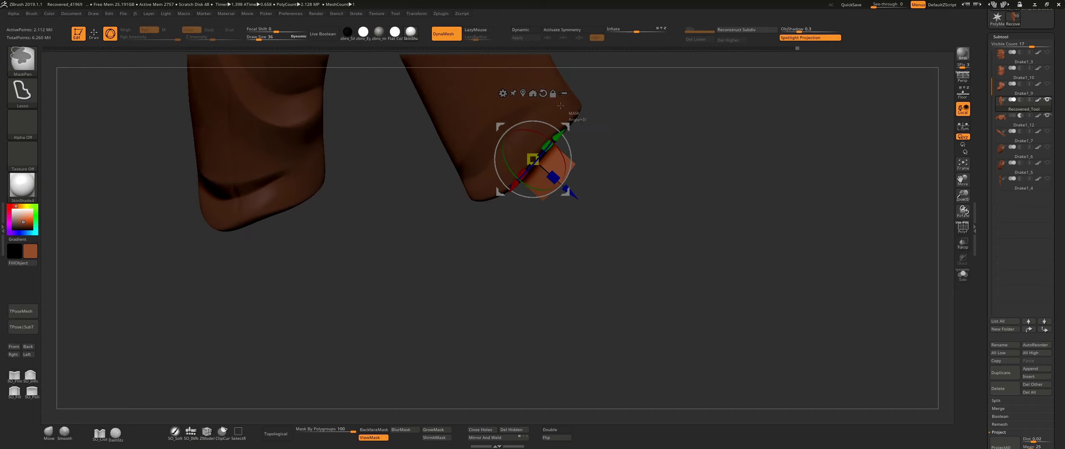
# - Check the cube at the pant leg end and waist top, then select the Move brush
pyautogui.press('q')
pyautogui.moveTo(581, 199); pyautogui.dragTo(409, 181, button='right')
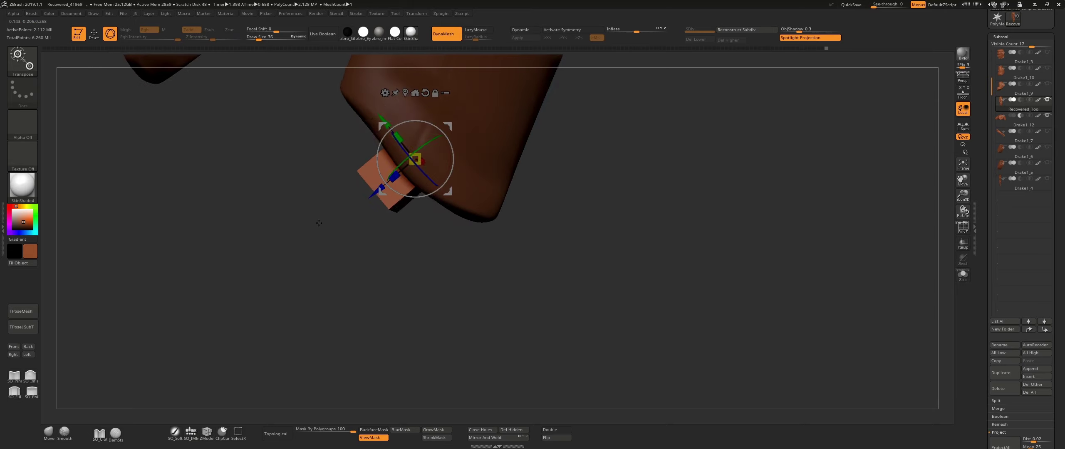
pyautogui.moveTo(307, 234); pyautogui.dragTo(656, 194)
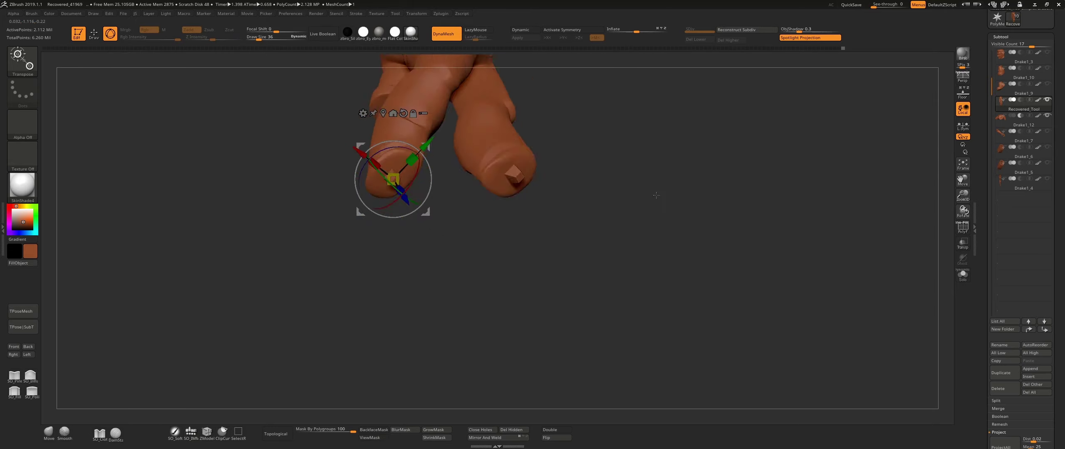
pyautogui.press('q')
pyautogui.moveTo(517, 222)
pyautogui.mouseDown(button='right')
pyautogui.moveTo(767, 254)
pyautogui.moveTo(494, 218)
pyautogui.moveTo(442, 257)
pyautogui.moveTo(532, 253)
pyautogui.moveTo(938, 159)
pyautogui.moveTo(916, 234)
pyautogui.mouseUp(button='right')
pyautogui.press('b')
pyautogui.press('m')
pyautogui.press('v')
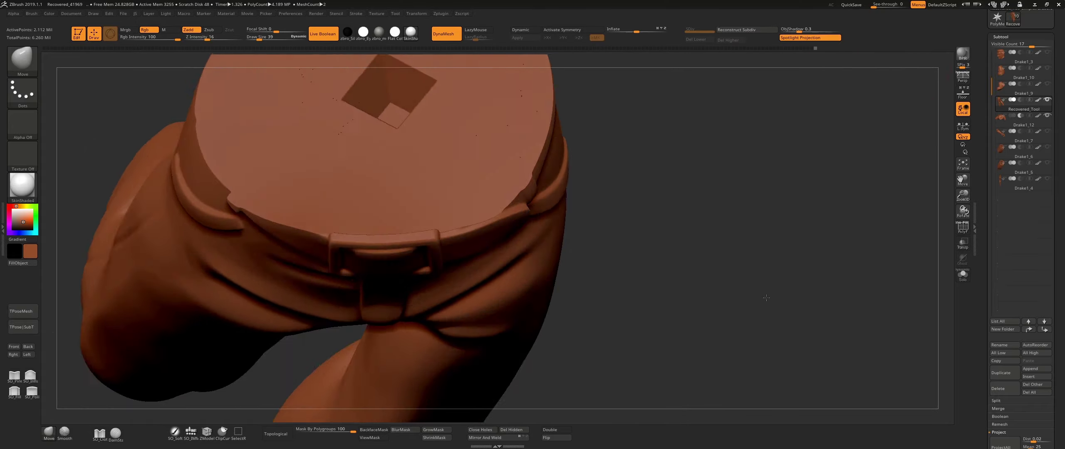
# - Toggle Solo and Live Boolean to preview the square hole between jacket and pants
pyautogui.moveTo(695, 316); pyautogui.dragTo(577, 275, button='right')
pyautogui.click(963, 275)
pyautogui.moveTo(963, 212); pyautogui.dragTo(982, 215)
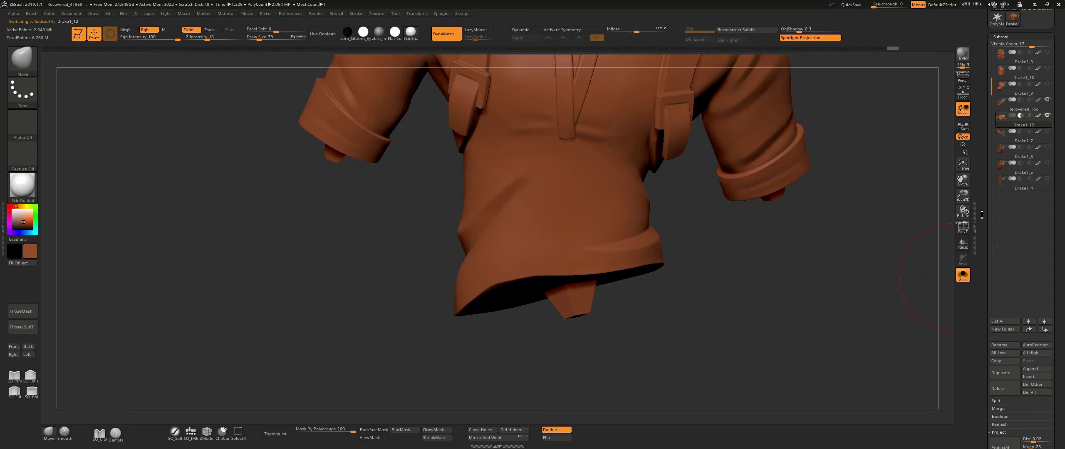
pyautogui.click(968, 282)
pyautogui.moveTo(624, 291)
pyautogui.mouseDown(button='right')
pyautogui.moveTo(499, 301)
pyautogui.moveTo(568, 328)
pyautogui.mouseUp(button='right')
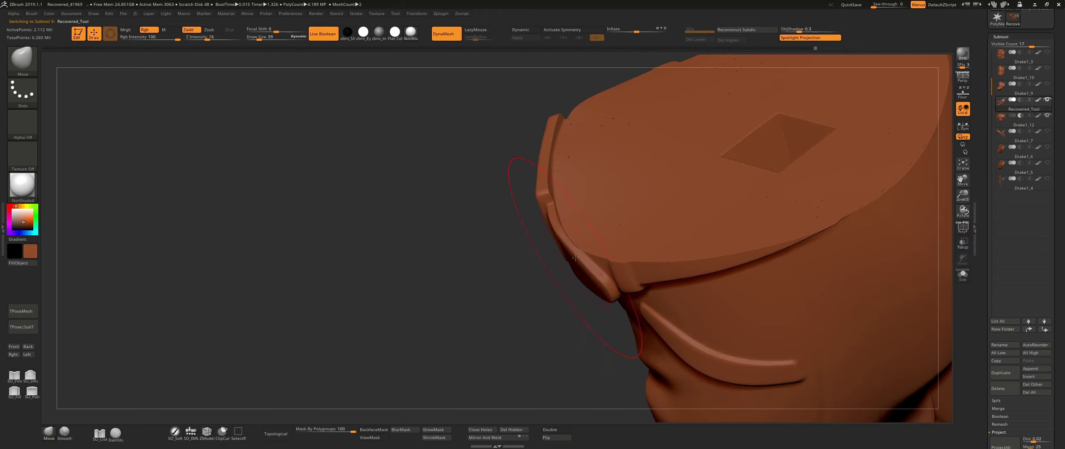
pyautogui.press('s')
# - Select subtool Drake1_12 and inspect how its square key fits the band's rim
pyautogui.moveTo(575, 258)
pyautogui.mouseDown(button='right')
pyautogui.moveTo(568, 250)
pyautogui.moveTo(997, 123)
pyautogui.mouseUp(button='right')
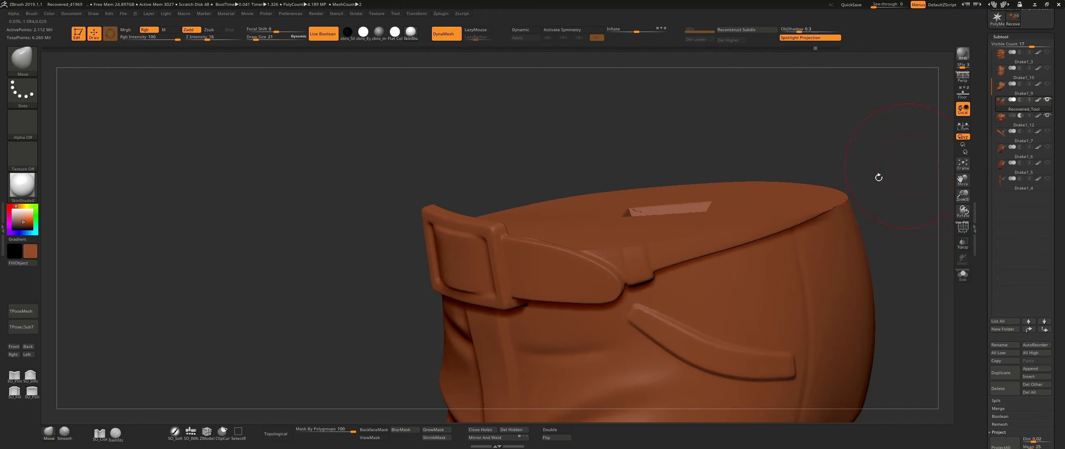
pyautogui.click(1000, 123)
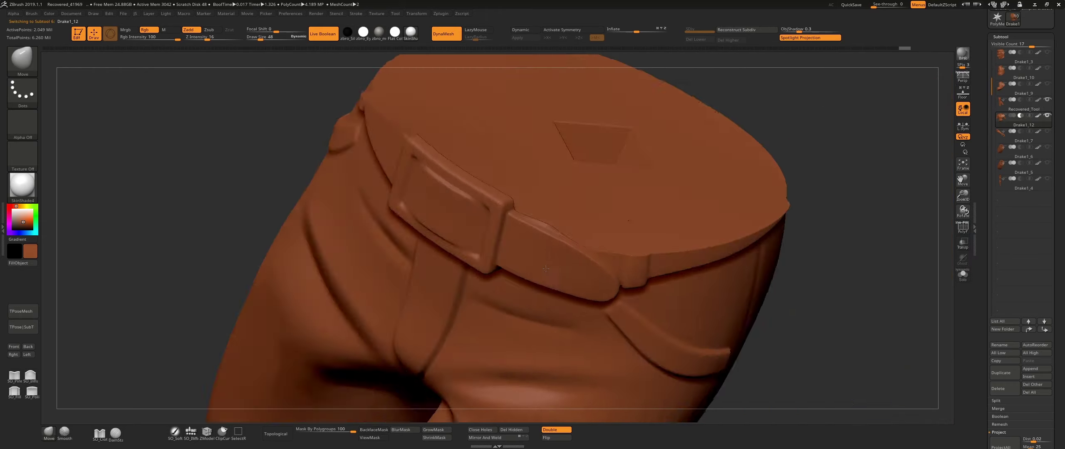
pyautogui.moveTo(541, 249)
pyautogui.mouseDown(button='right')
pyautogui.moveTo(449, 264)
pyautogui.moveTo(466, 318)
pyautogui.mouseUp(button='right')
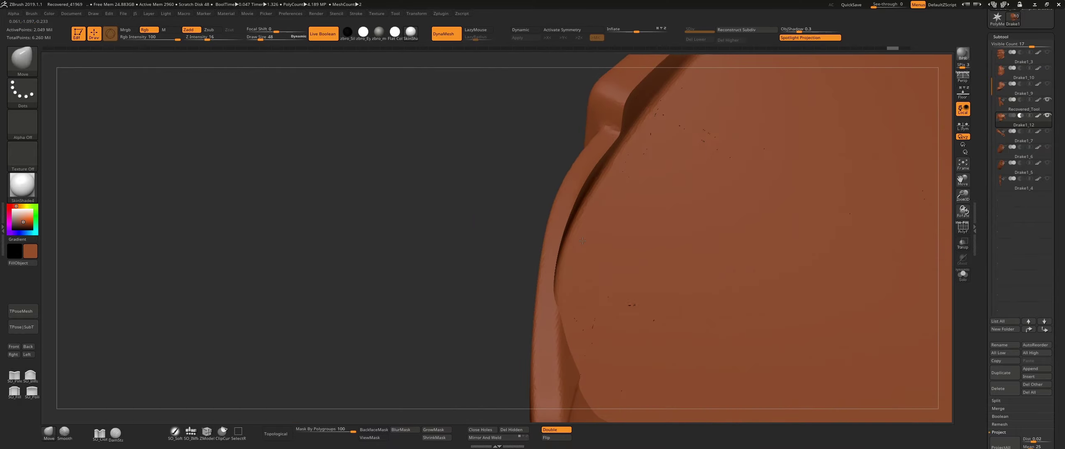
pyautogui.moveTo(582, 241); pyautogui.dragTo(598, 197, button='right')
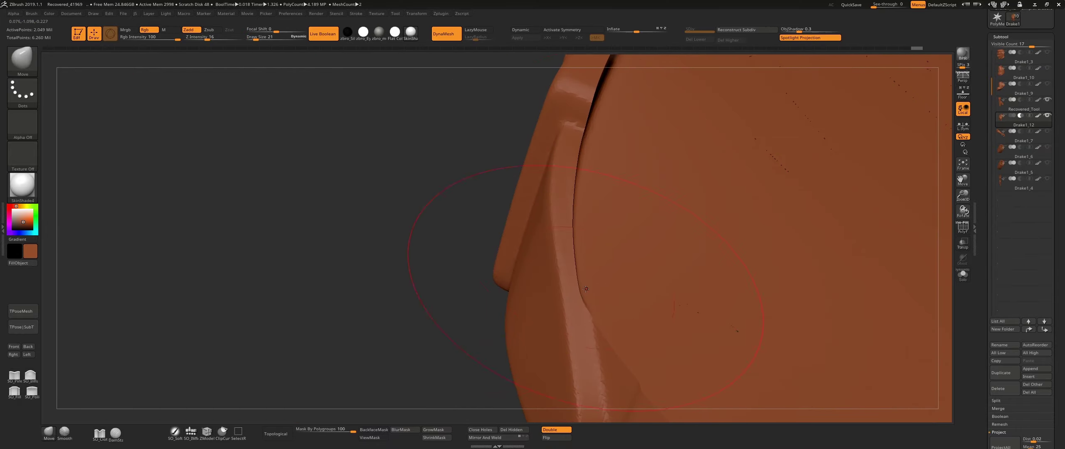
pyautogui.moveTo(586, 289)
pyautogui.mouseDown(button='right')
pyautogui.moveTo(314, 229)
pyautogui.moveTo(690, 233)
pyautogui.moveTo(703, 244)
pyautogui.moveTo(642, 207)
pyautogui.moveTo(652, 290)
pyautogui.mouseUp(button='right')
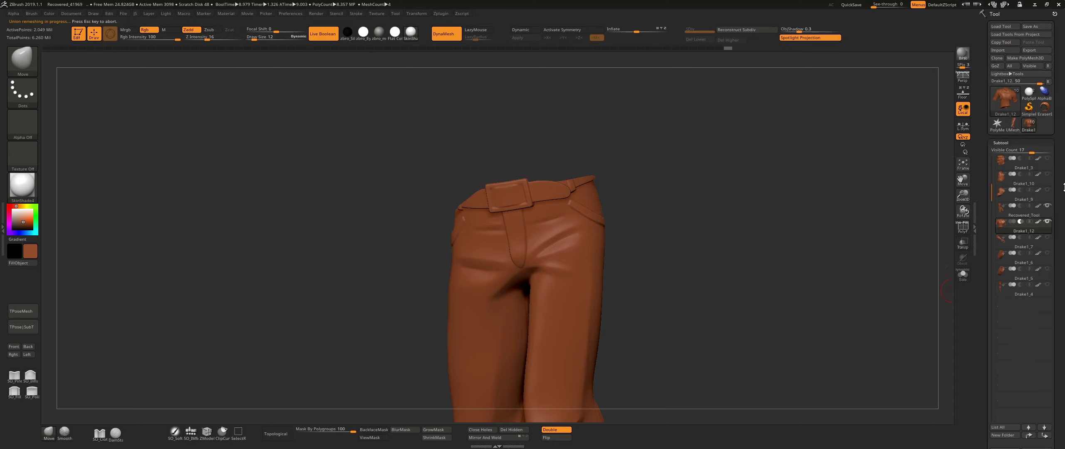
# - DynaMesh the boolean pants at resolution 3336 and check the belt buckle area
pyautogui.moveTo(690, 202)
pyautogui.mouseDown(button='right')
pyautogui.moveTo(803, 291)
pyautogui.moveTo(944, 344)
pyautogui.mouseUp(button='right')
pyautogui.scroll(-5, 1063, 308)
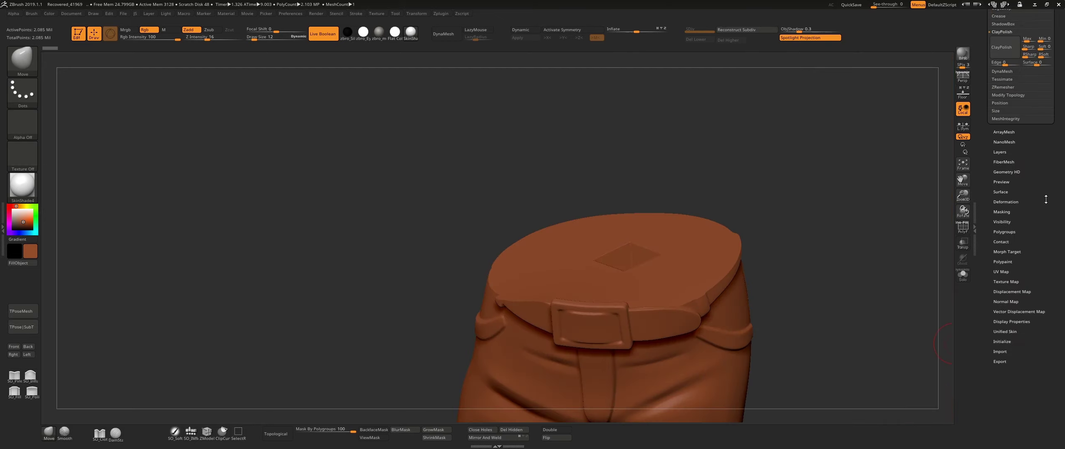
pyautogui.click(1003, 193)
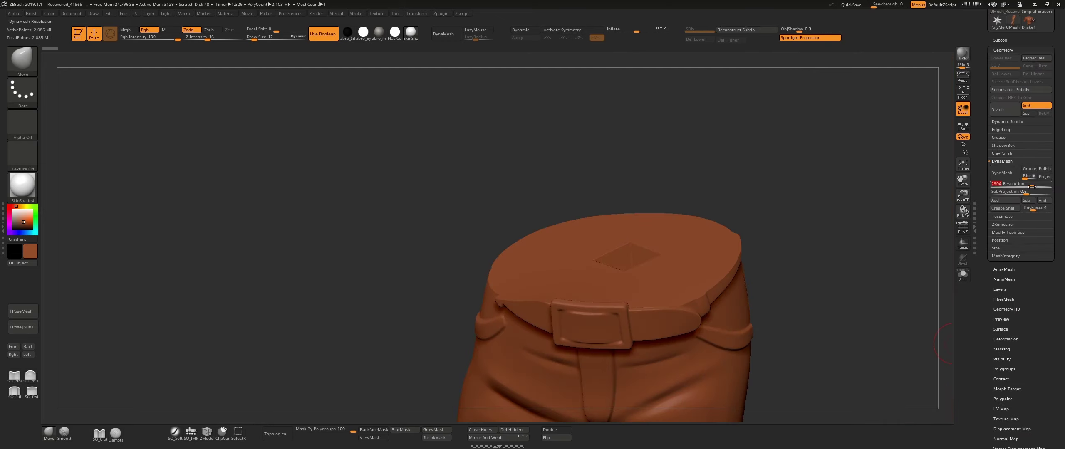
pyautogui.keyDown('ctrl'); pyautogui.moveTo(667, 307); pyautogui.dragTo(597, 228, button='right'); pyautogui.keyUp('ctrl')
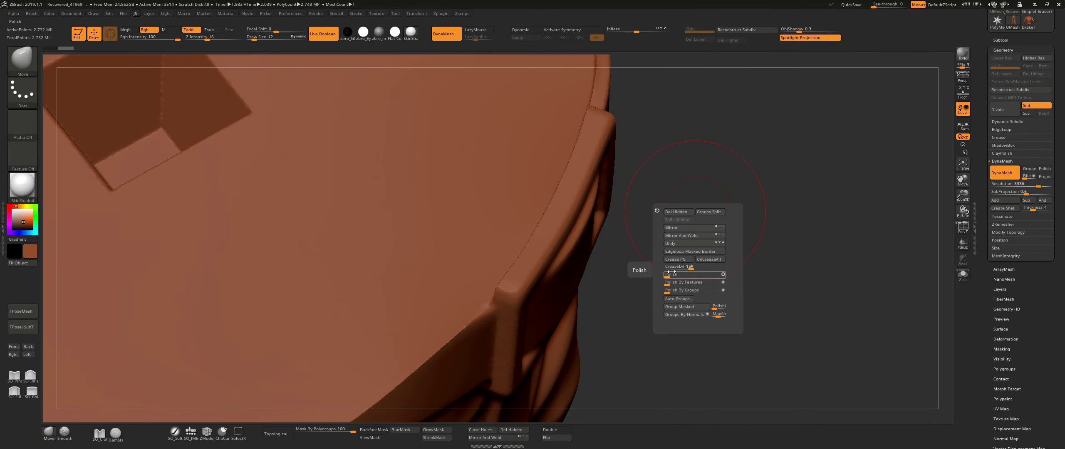
# - Return to Recovered_Tool and switch off the Live Boolean preview
pyautogui.keyDown('ctrl'); pyautogui.moveTo(671, 273); pyautogui.dragTo(1005, 43, button='right'); pyautogui.keyUp('ctrl')
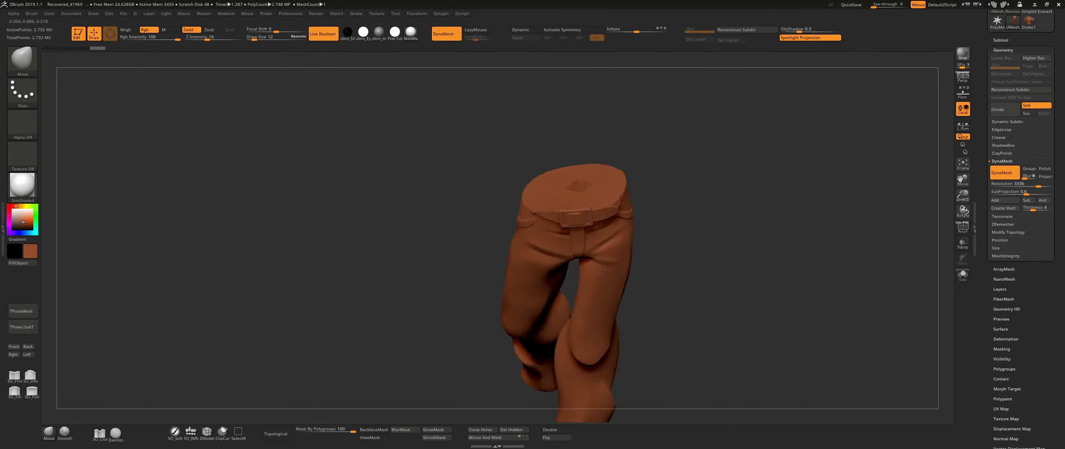
pyautogui.click(1024, 109)
pyautogui.click(963, 227)
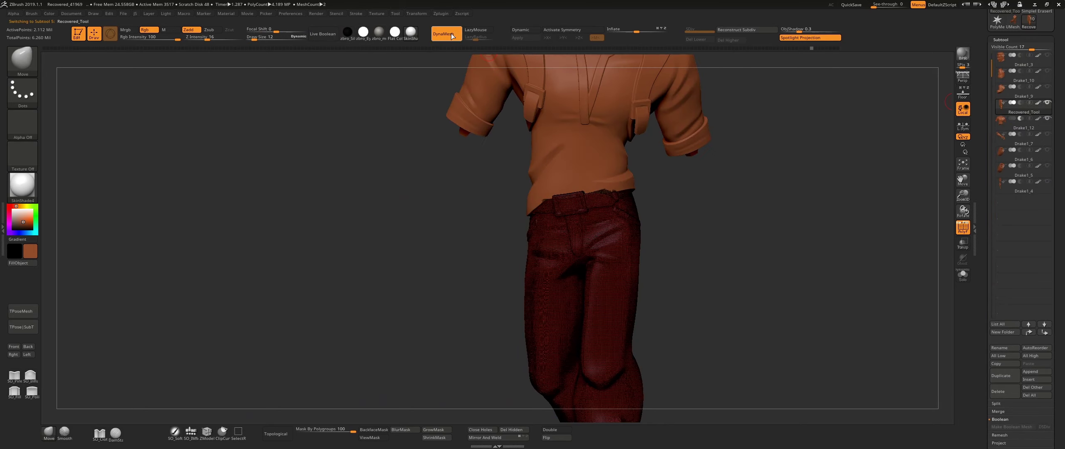
# - Confirm Make Boolean Mesh, QuickSave, then solo Drake1_7's green wristband with PolyF on
pyautogui.click(926, 411)
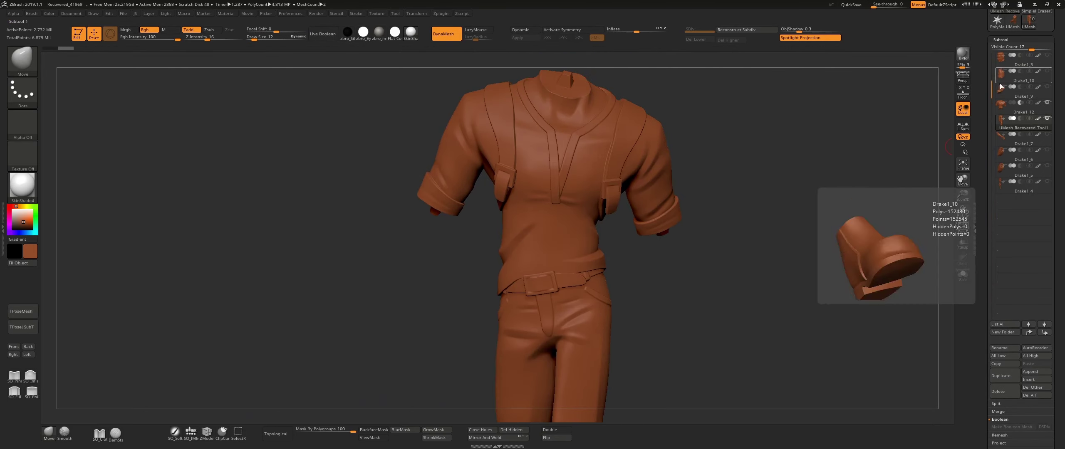
pyautogui.click(857, 4)
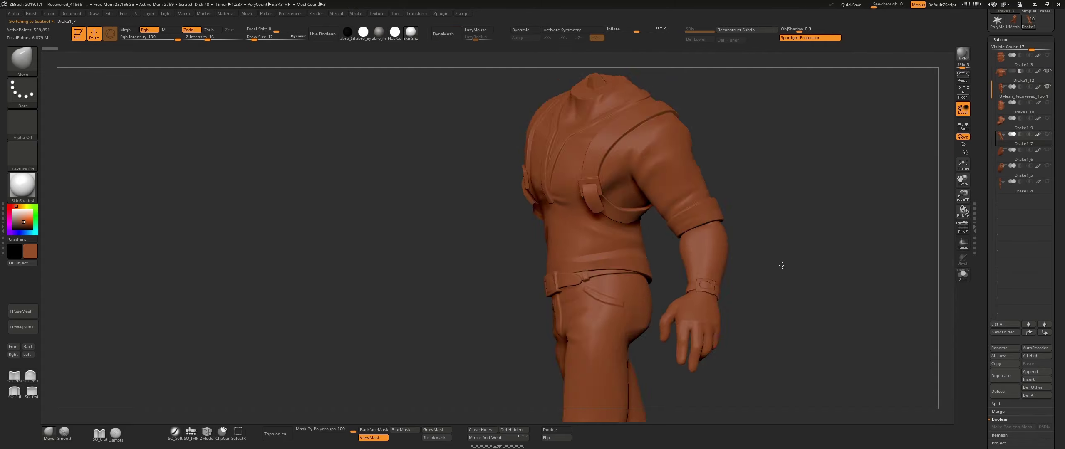
pyautogui.keyDown('alt'); pyautogui.click(635, 241); pyautogui.keyUp('alt')
pyautogui.hotkey('shift', 'f')
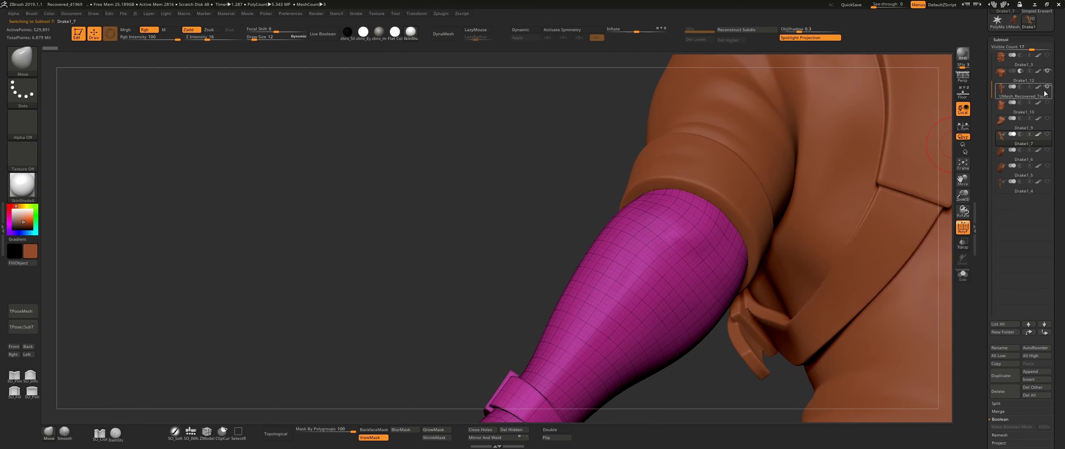
pyautogui.click(1048, 86)
pyautogui.hotkey('shift', 'f')
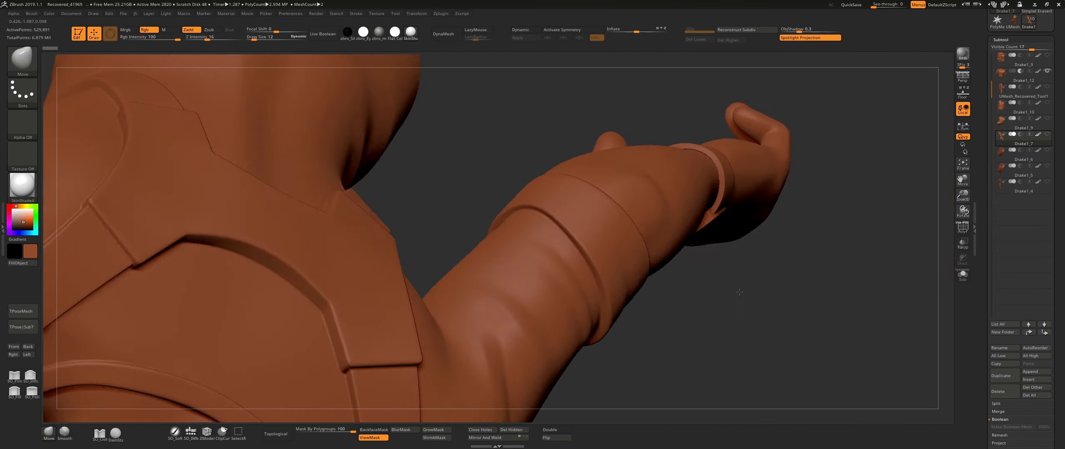
pyautogui.hotkey('shift', 'f')
pyautogui.click(661, 195)
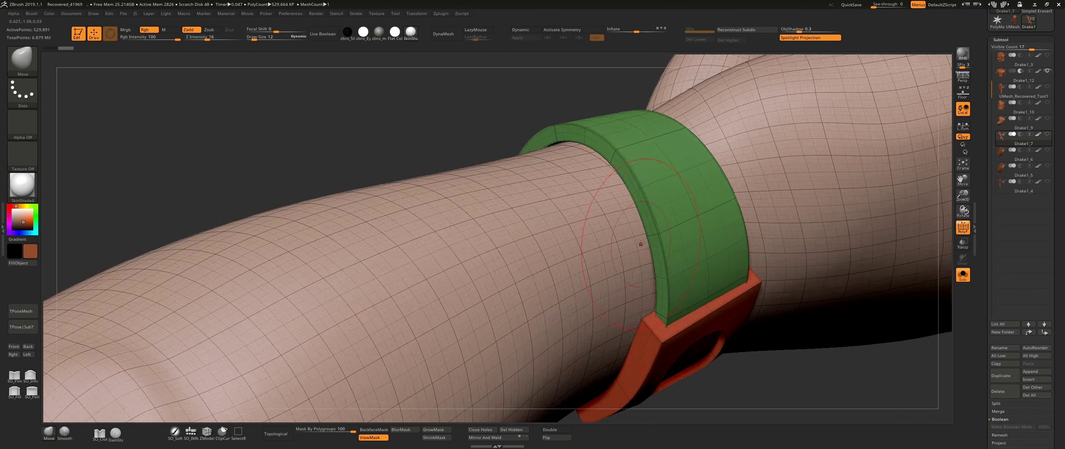
# - Add two ZModeler polygroup PolyLoops on the wristband, then hide all but the purple strips
pyautogui.press('b')
pyautogui.press('z')
pyautogui.press('m')
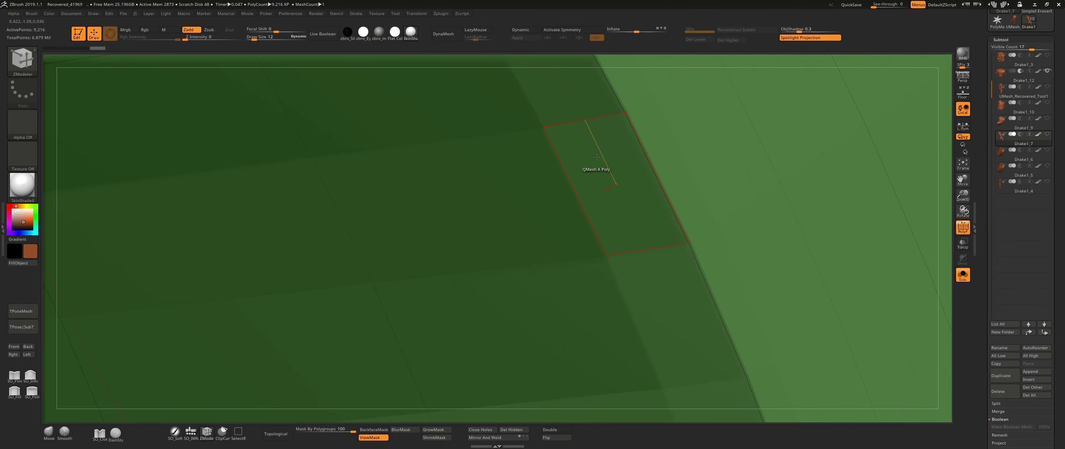
pyautogui.press('space')
pyautogui.click(605, 156)
pyautogui.hotkey('shift', 'f')
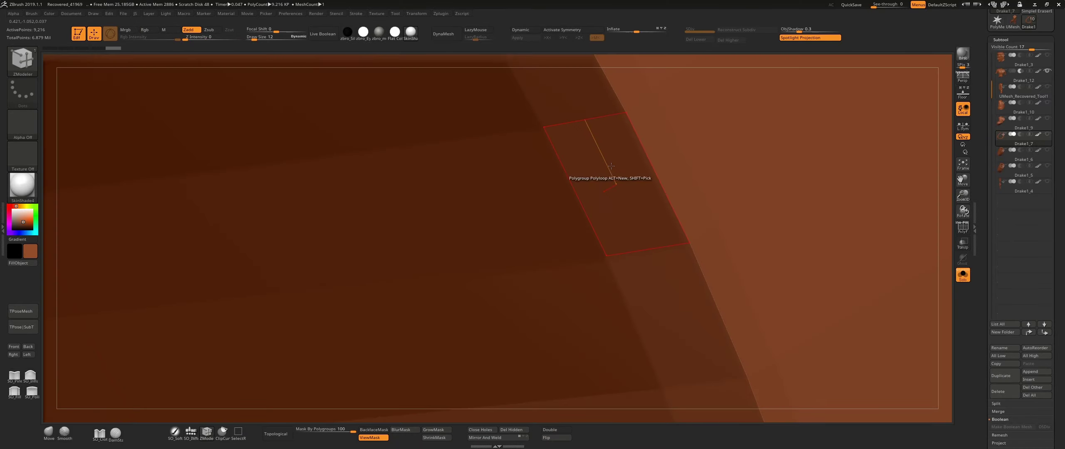
pyautogui.hotkey('shift', 'f')
pyautogui.click(620, 311)
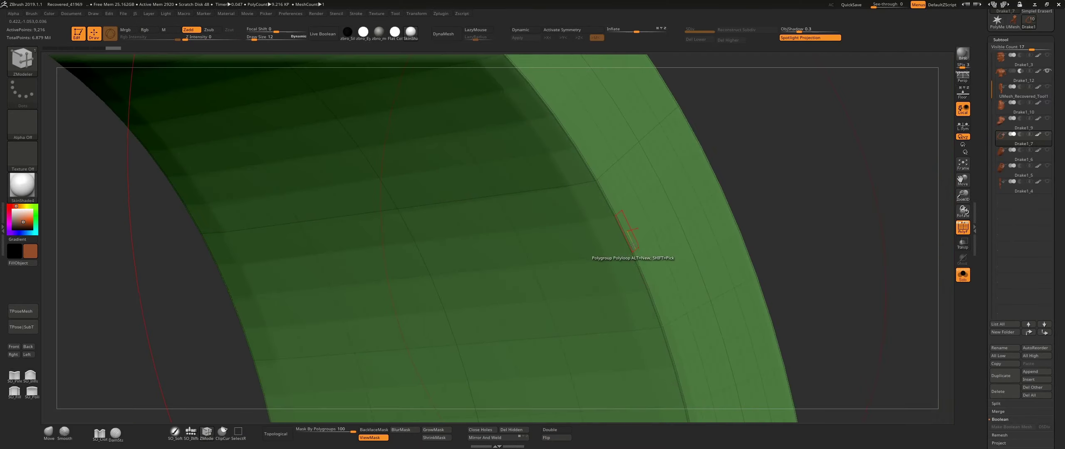
pyautogui.click(645, 264)
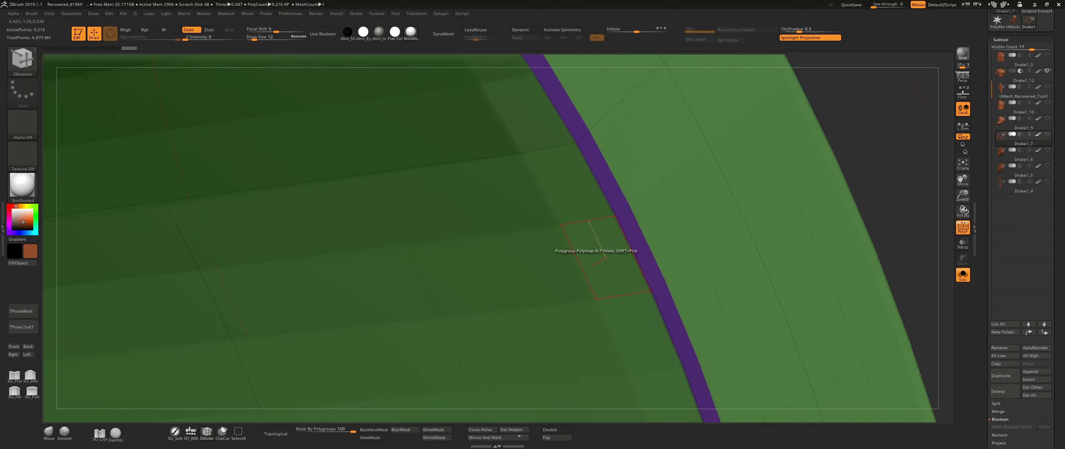
pyautogui.moveTo(643, 233); pyautogui.dragTo(165, 215, button='right')
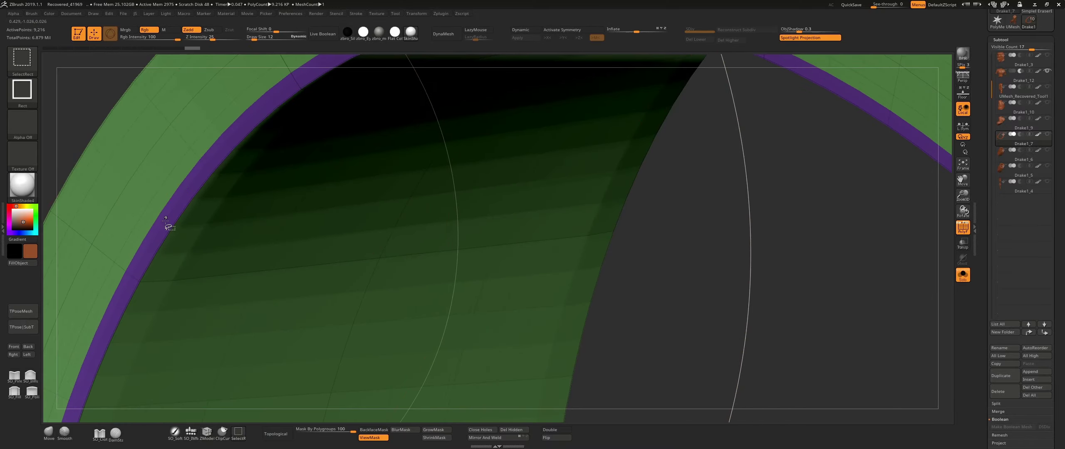
pyautogui.keyDown('ctrl'); pyautogui.keyDown('shift'); pyautogui.click(165, 219); pyautogui.keyUp('shift'); pyautogui.keyUp('ctrl')
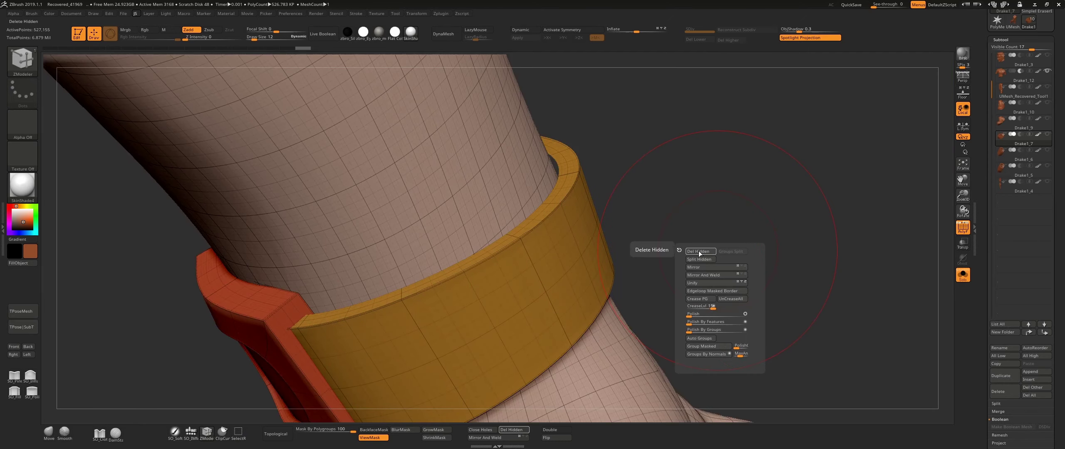
# - Delete the hidden arm part, DynaMesh the arm, and ClayPolish it into one clean mesh
pyautogui.click(699, 251)
pyautogui.moveTo(703, 238); pyautogui.dragTo(680, 271)
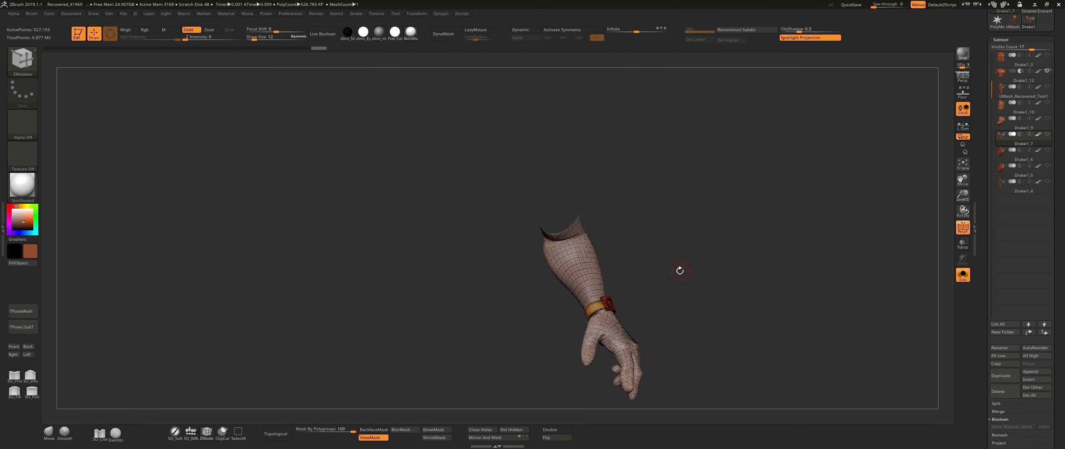
pyautogui.click(995, 193)
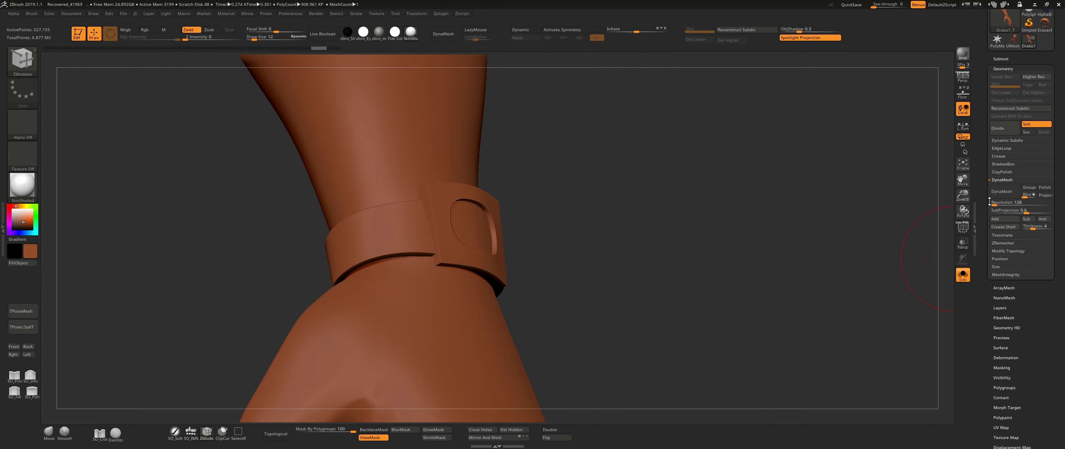
pyautogui.moveTo(548, 271); pyautogui.dragTo(664, 249)
pyautogui.moveTo(640, 311); pyautogui.dragTo(1022, 132)
pyautogui.click(995, 185)
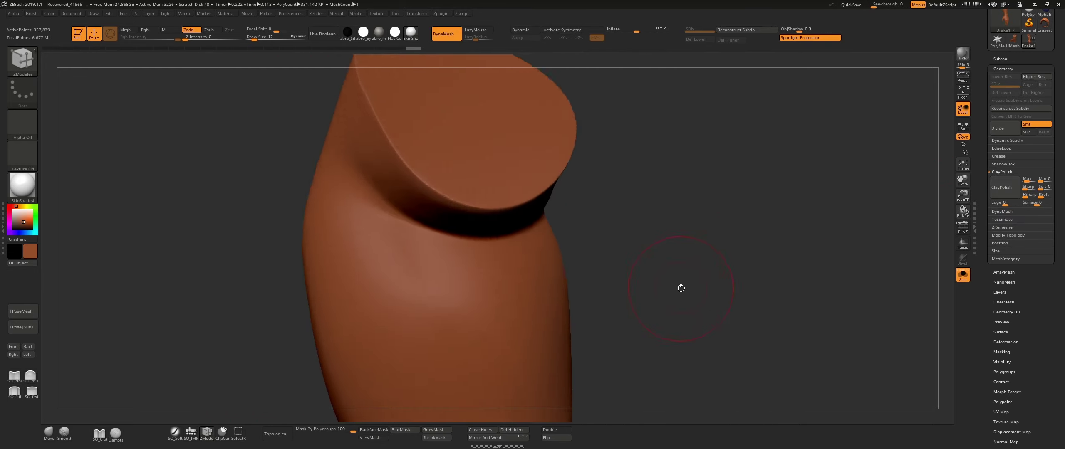
pyautogui.moveTo(680, 288); pyautogui.dragTo(659, 276)
pyautogui.click(1008, 58)
pyautogui.moveTo(1020, 158)
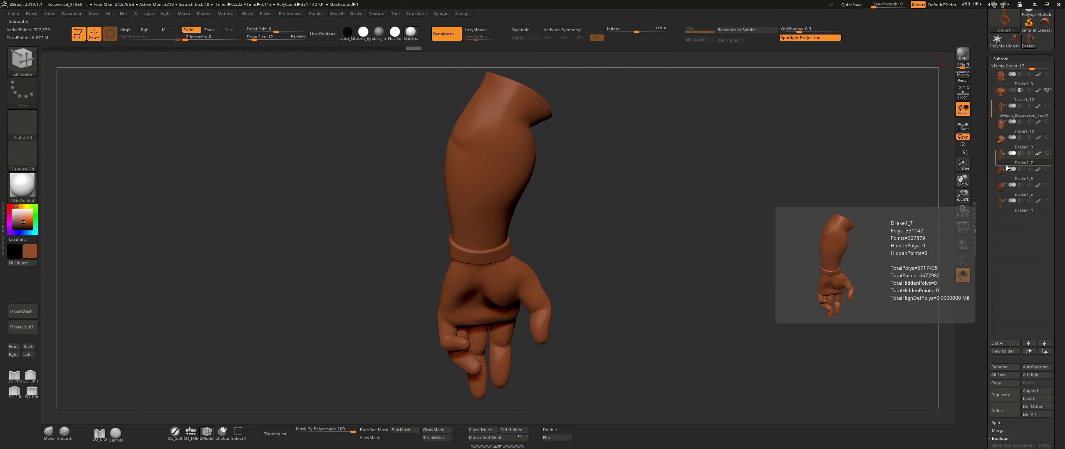
# - Select subtool Drake1_4 and pull the fist's edge in against the gun with Move
pyautogui.click(1006, 208)
pyautogui.keyDown('alt'); pyautogui.moveTo(624, 166); pyautogui.dragTo(397, 270); pyautogui.keyUp('alt')
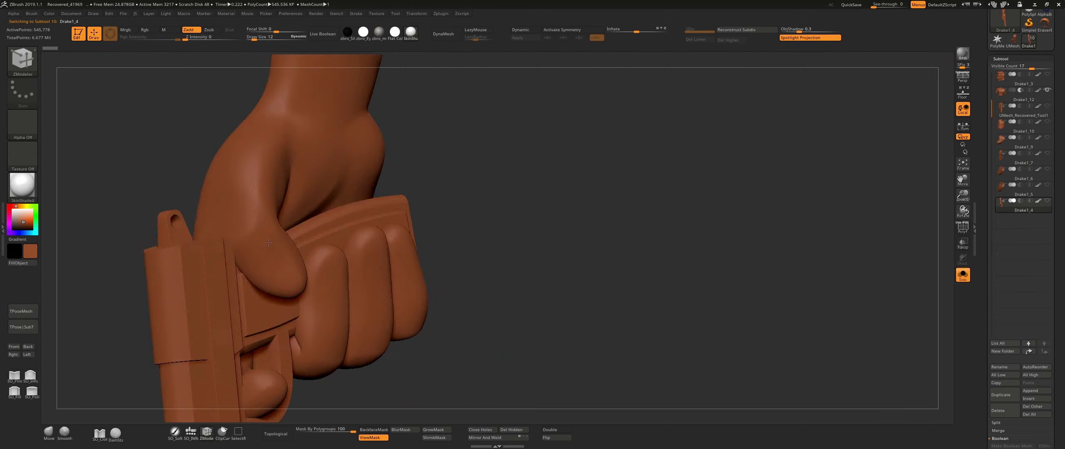
pyautogui.moveTo(499, 271); pyautogui.dragTo(541, 291)
pyautogui.hotkey('shift', 'f')
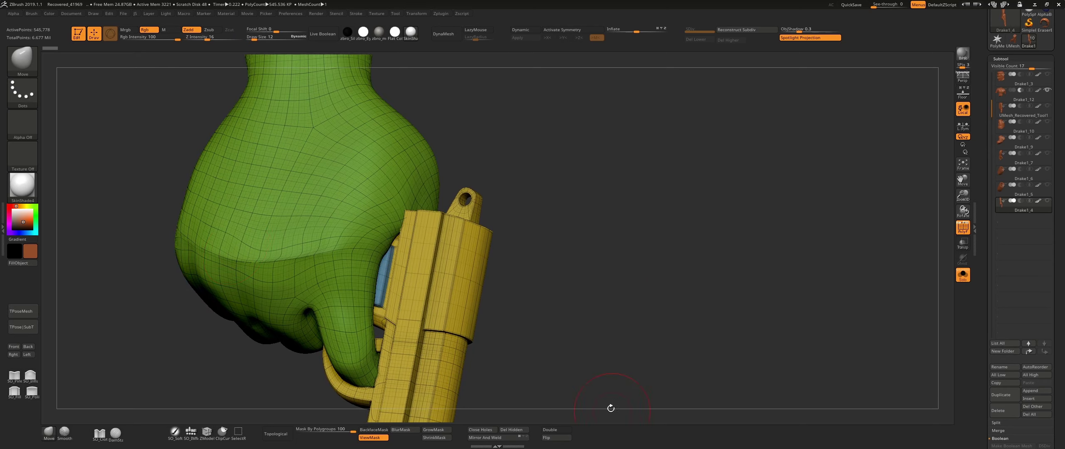
pyautogui.hotkey('ctrl', 'z')
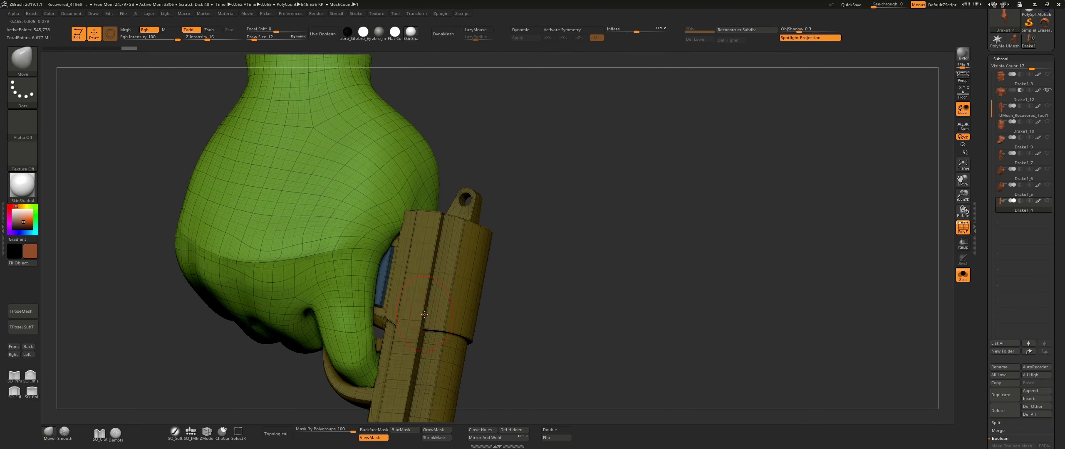
pyautogui.moveTo(371, 279); pyautogui.dragTo(375, 280)
pyautogui.hotkey('shift', 'f')
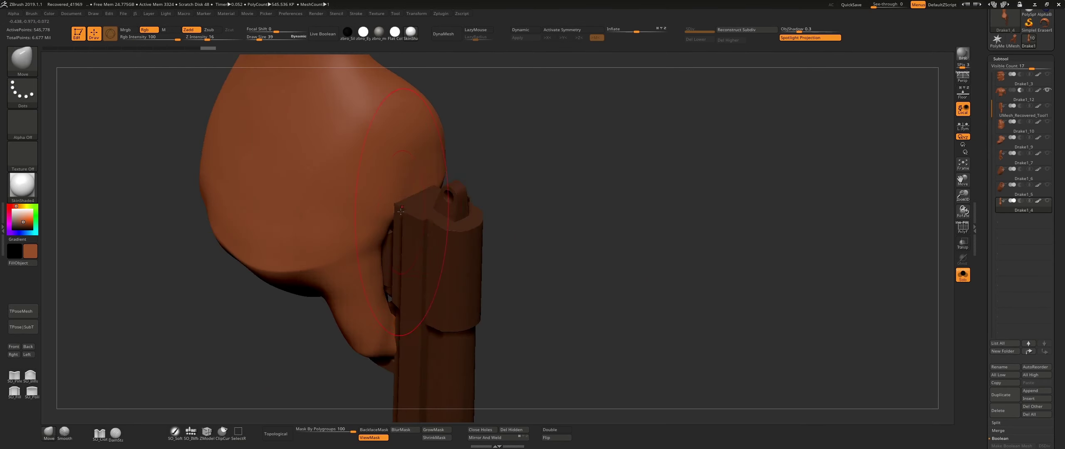
pyautogui.moveTo(371, 280)
pyautogui.mouseDown(button='right')
pyautogui.moveTo(390, 209)
pyautogui.moveTo(441, 193)
pyautogui.moveTo(718, 288)
pyautogui.moveTo(215, 247)
pyautogui.mouseUp(button='right')
# - Fill and smooth the back of the gripping hand with SO_Fill
pyautogui.press('1')
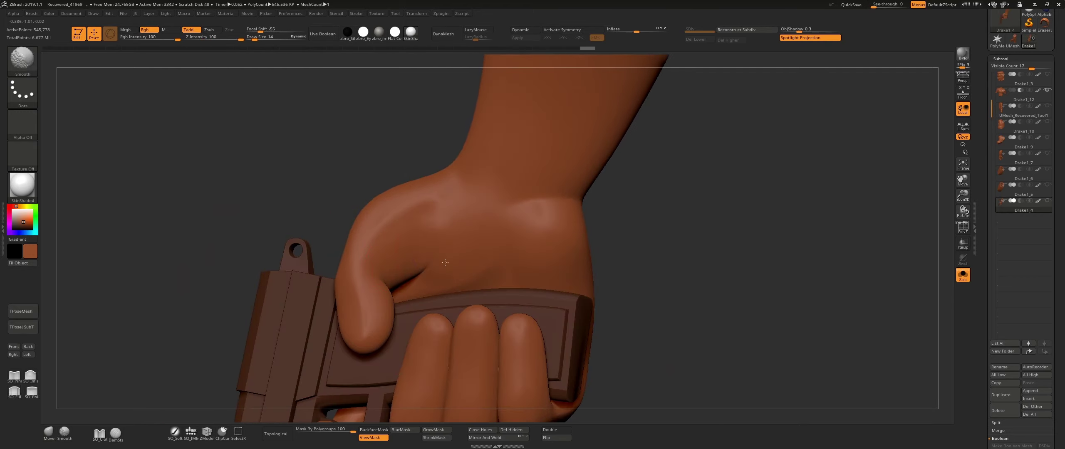
pyautogui.moveTo(445, 259); pyautogui.dragTo(385, 212, button='right')
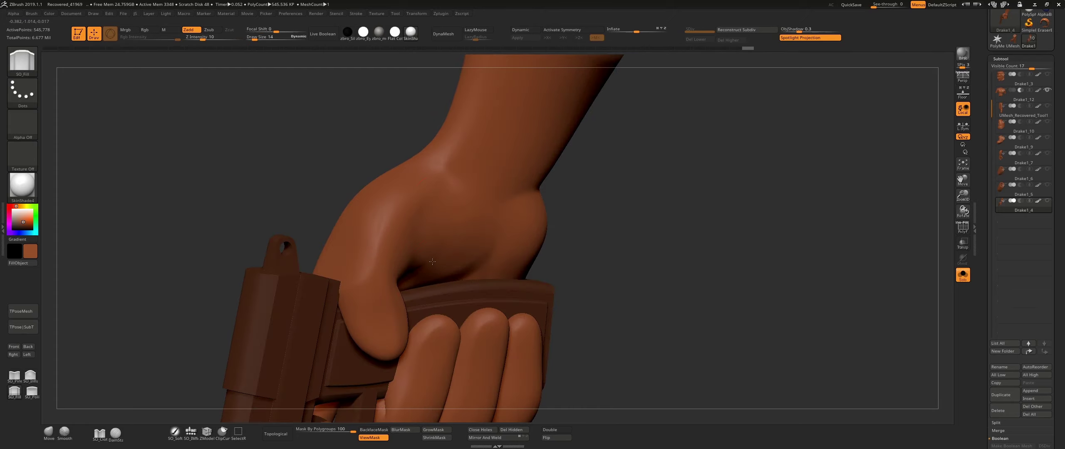
pyautogui.moveTo(433, 261)
pyautogui.mouseDown(button='right')
pyautogui.moveTo(285, 233)
pyautogui.moveTo(423, 271)
pyautogui.mouseUp(button='right')
pyautogui.moveTo(438, 238)
pyautogui.mouseDown(button='right')
pyautogui.moveTo(226, 280)
pyautogui.moveTo(452, 295)
pyautogui.moveTo(448, 248)
pyautogui.mouseUp(button='right')
pyautogui.press('b')
pyautogui.press('m')
pyautogui.press('v')
# - Resize the brush and refine the fist with SO_Fill, checking its grip on the gun
pyautogui.moveTo(558, 201); pyautogui.dragTo(561, 286, button='right')
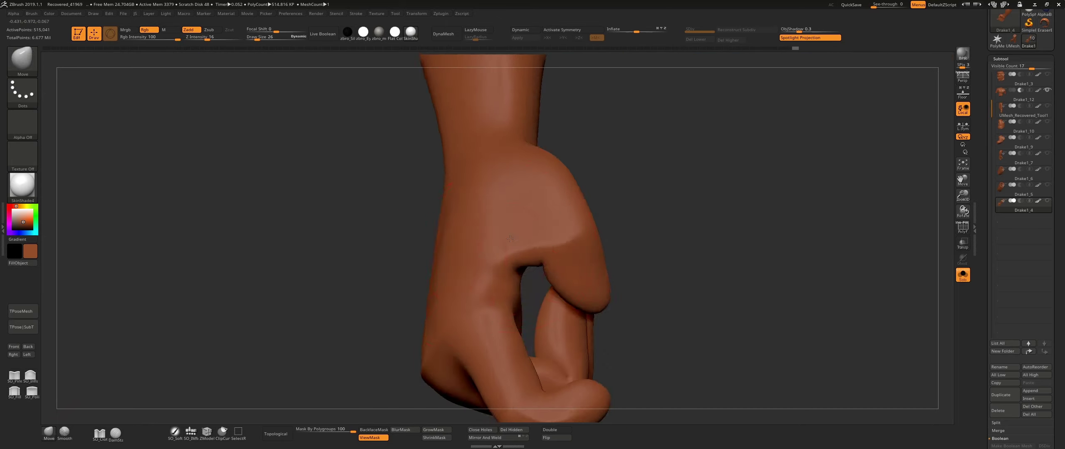
pyautogui.press('[')
pyautogui.press('[')
pyautogui.moveTo(695, 308)
pyautogui.mouseDown(button='right')
pyautogui.moveTo(570, 249)
pyautogui.moveTo(541, 258)
pyautogui.moveTo(511, 288)
pyautogui.moveTo(682, 297)
pyautogui.mouseUp(button='right')
pyautogui.press(']')
pyautogui.click(15, 391)
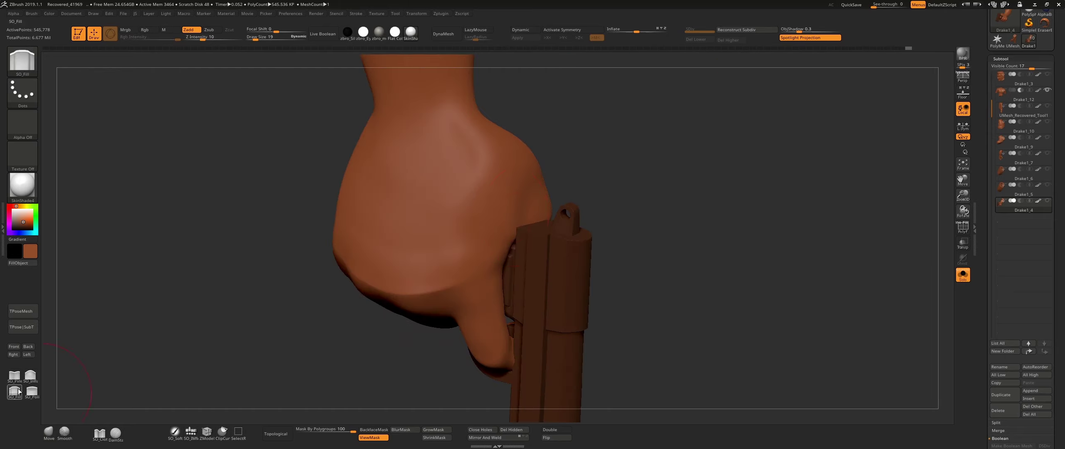
pyautogui.moveTo(520, 250)
pyautogui.mouseDown(button='right')
pyautogui.moveTo(538, 203)
pyautogui.moveTo(119, 312)
pyautogui.moveTo(499, 280)
pyautogui.moveTo(404, 389)
pyautogui.moveTo(496, 334)
pyautogui.mouseUp(button='right')
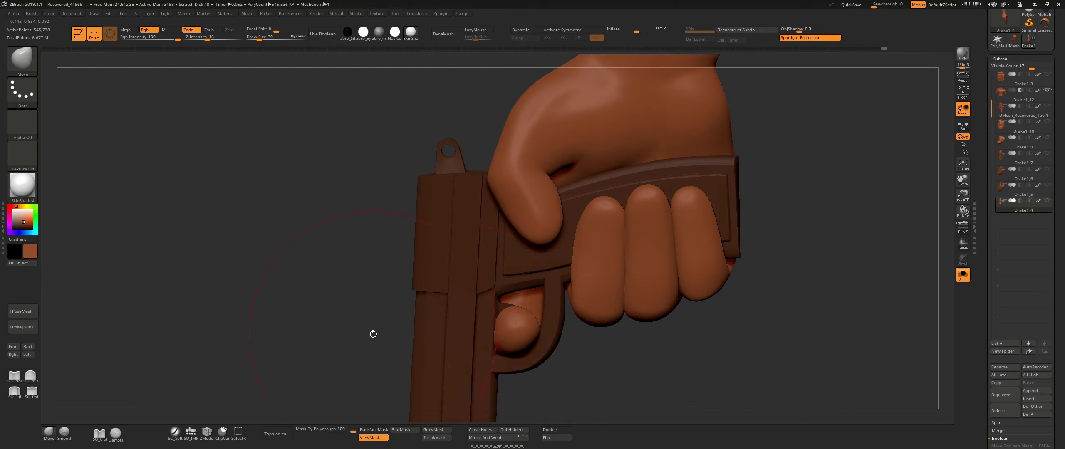
pyautogui.moveTo(373, 334)
pyautogui.mouseDown(button='right')
pyautogui.moveTo(346, 353)
pyautogui.moveTo(452, 214)
pyautogui.moveTo(466, 262)
pyautogui.mouseUp(button='right')
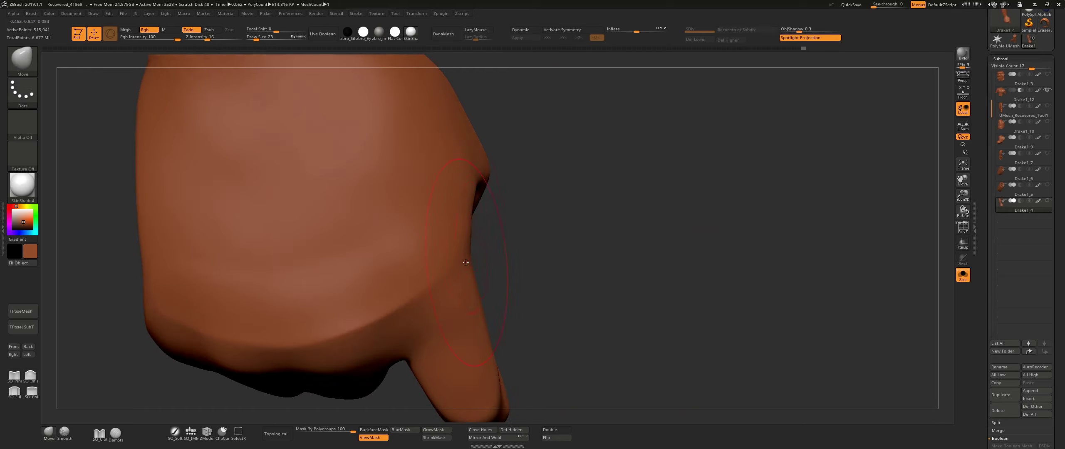
pyautogui.moveTo(467, 225)
pyautogui.mouseDown(button='right')
pyautogui.moveTo(627, 302)
pyautogui.moveTo(372, 199)
pyautogui.moveTo(395, 187)
pyautogui.moveTo(583, 197)
pyautogui.mouseUp(button='right')
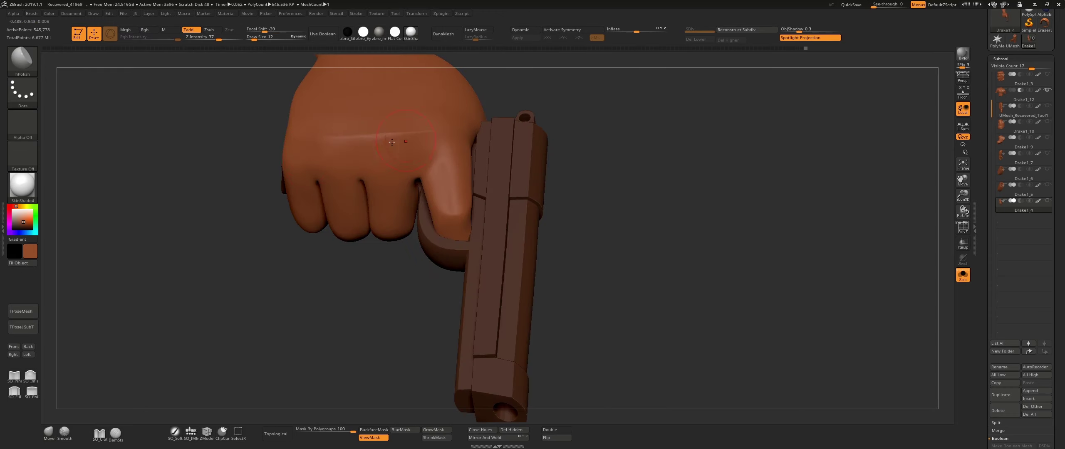
# - Use SO_Pinch to tighten the fist beside the gun and sharpen a finger crease
pyautogui.moveTo(392, 143); pyautogui.dragTo(285, 201, button='right')
pyautogui.moveTo(401, 233); pyautogui.dragTo(396, 265, button='right')
pyautogui.moveTo(375, 214)
pyautogui.mouseDown(button='right')
pyautogui.moveTo(413, 322)
pyautogui.moveTo(371, 223)
pyautogui.mouseUp(button='right')
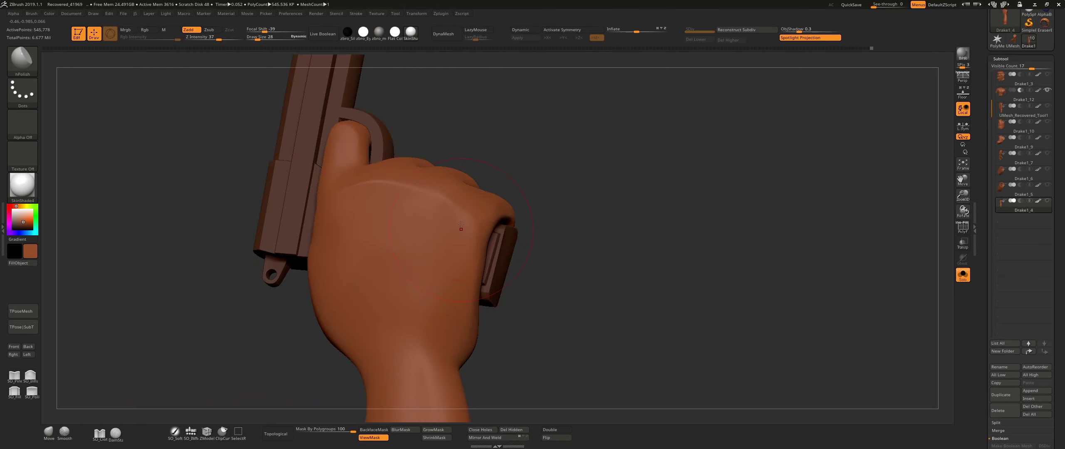
pyautogui.moveTo(461, 225); pyautogui.dragTo(435, 276, button='right')
pyautogui.press('b')
pyautogui.click(575, 296)
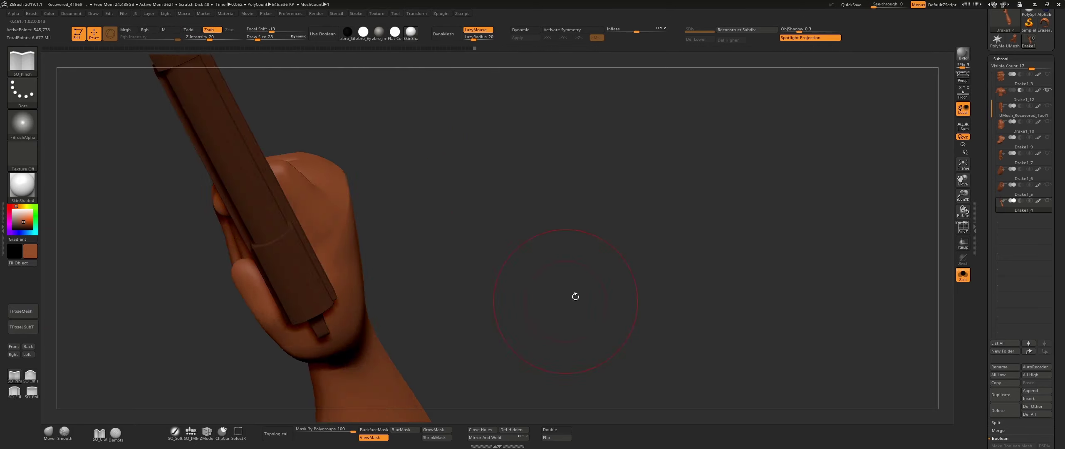
pyautogui.moveTo(575, 297); pyautogui.dragTo(317, 299, button='right')
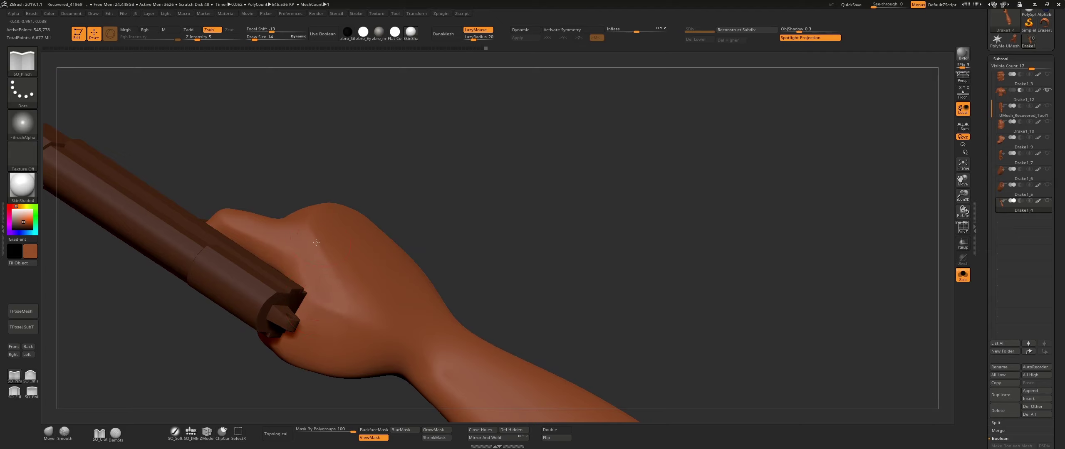
pyautogui.moveTo(316, 242)
pyautogui.mouseDown(button='right')
pyautogui.moveTo(523, 254)
pyautogui.moveTo(379, 308)
pyautogui.moveTo(654, 264)
pyautogui.moveTo(663, 249)
pyautogui.moveTo(372, 210)
pyautogui.mouseUp(button='right')
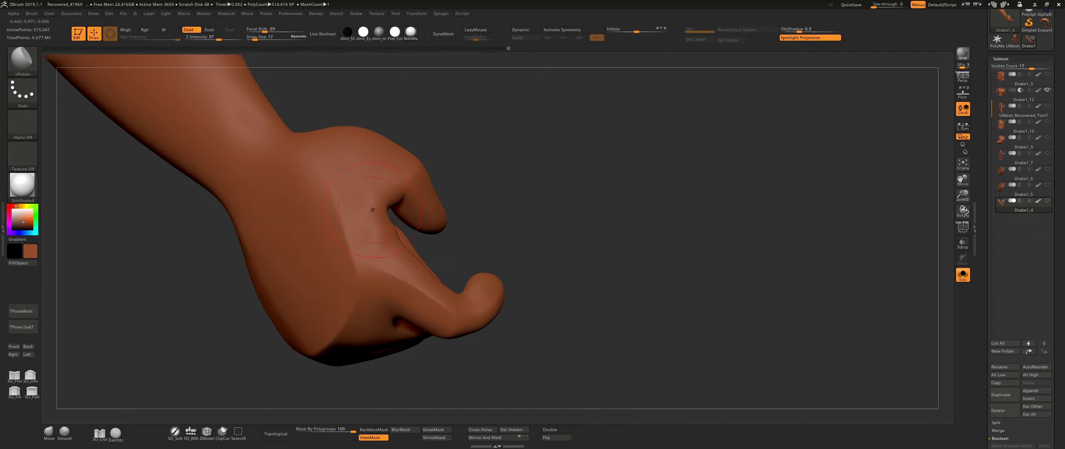
pyautogui.moveTo(422, 282)
pyautogui.mouseDown(button='right')
pyautogui.moveTo(321, 281)
pyautogui.moveTo(352, 340)
pyautogui.mouseUp(button='right')
pyautogui.moveTo(417, 242); pyautogui.dragTo(419, 287, button='right')
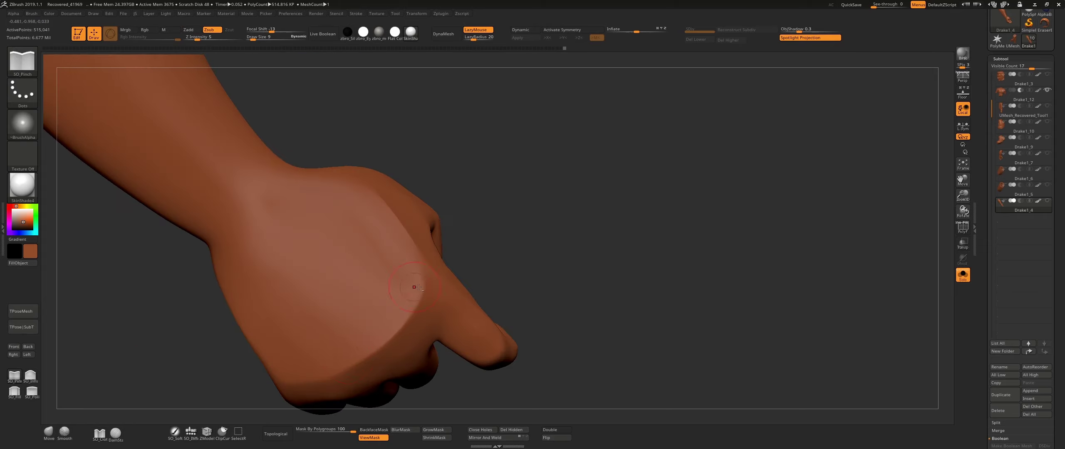
pyautogui.moveTo(427, 328)
pyautogui.mouseDown(button='right')
pyautogui.moveTo(739, 319)
pyautogui.moveTo(235, 326)
pyautogui.moveTo(263, 260)
pyautogui.moveTo(263, 276)
pyautogui.moveTo(316, 266)
pyautogui.moveTo(374, 228)
pyautogui.mouseUp(button='right')
# - Polish the knuckles and trigger finger with hPolish
pyautogui.press('b')
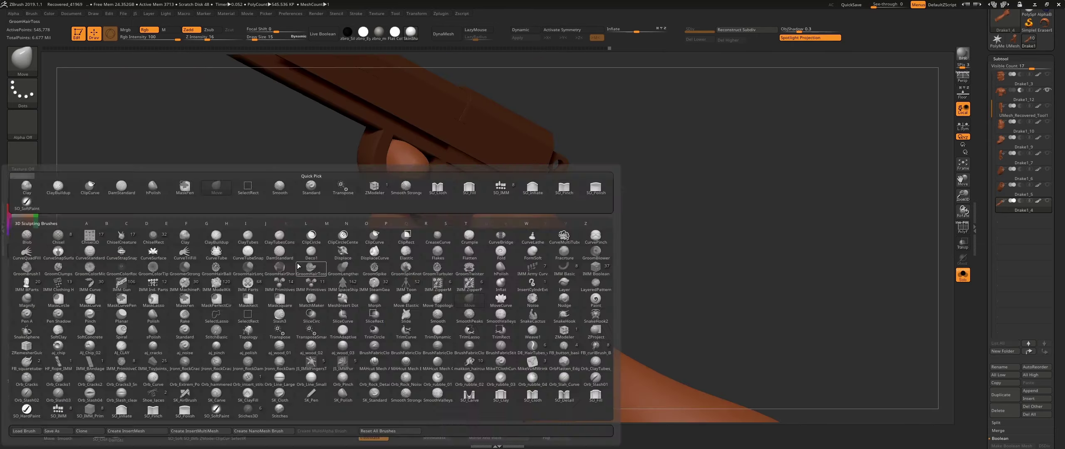
pyautogui.press('h')
pyautogui.press('p')
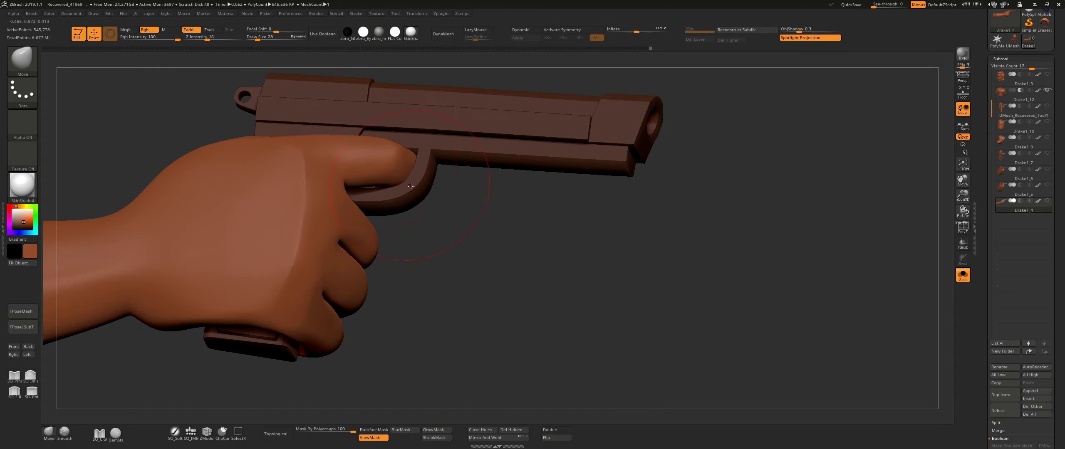
pyautogui.moveTo(410, 186); pyautogui.dragTo(415, 195, button='right')
pyautogui.moveTo(530, 301)
pyautogui.mouseDown(button='right')
pyautogui.moveTo(332, 326)
pyautogui.moveTo(585, 342)
pyautogui.mouseUp(button='right')
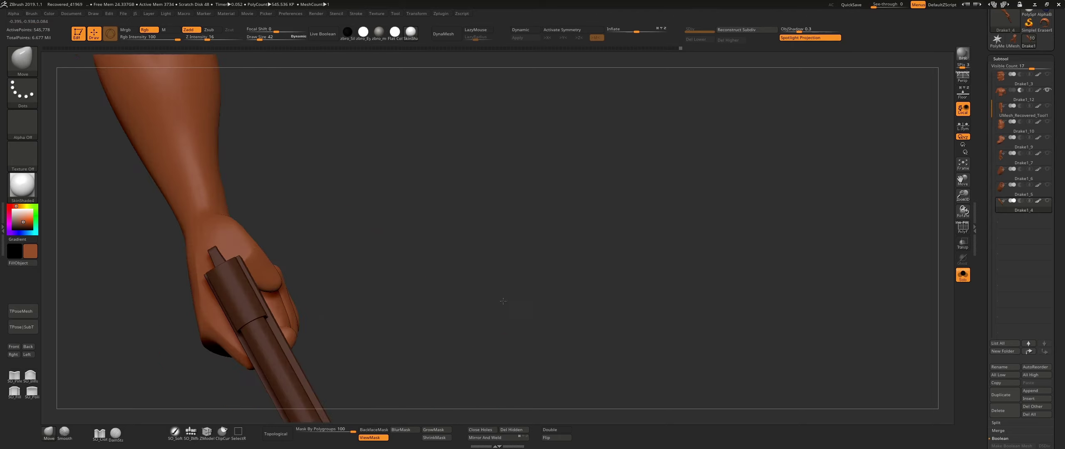
pyautogui.moveTo(444, 284); pyautogui.dragTo(335, 324, button='right')
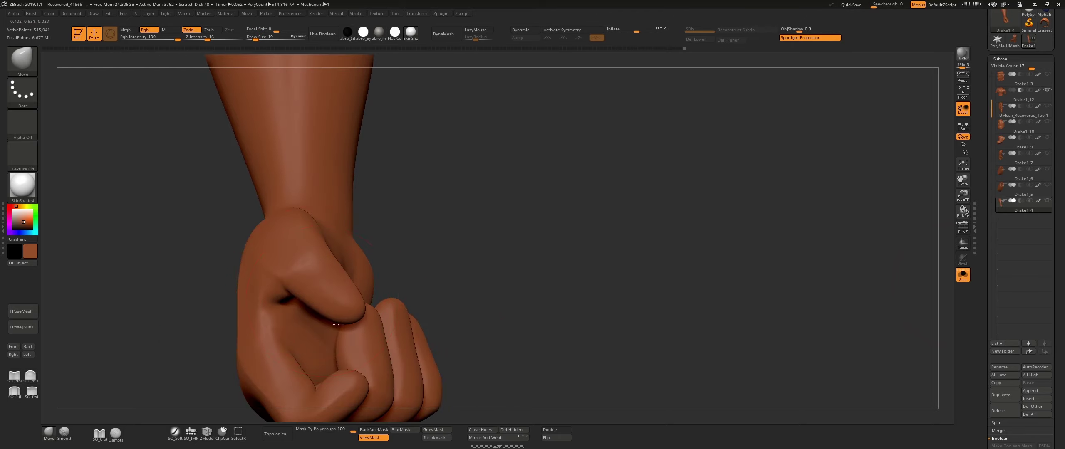
pyautogui.moveTo(329, 274)
pyautogui.mouseDown(button='right')
pyautogui.moveTo(232, 307)
pyautogui.moveTo(286, 269)
pyautogui.moveTo(419, 255)
pyautogui.mouseUp(button='right')
pyautogui.press('b')
pyautogui.press('d')
pyautogui.press('s')
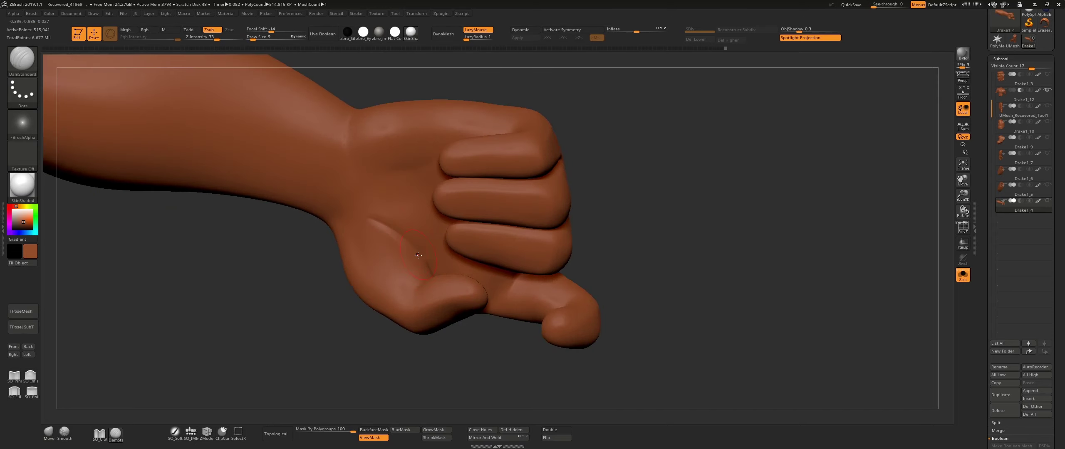
pyautogui.moveTo(403, 225)
pyautogui.mouseDown(button='right')
pyautogui.moveTo(704, 283)
pyautogui.moveTo(735, 264)
pyautogui.moveTo(561, 200)
pyautogui.moveTo(578, 287)
pyautogui.mouseUp(button='right')
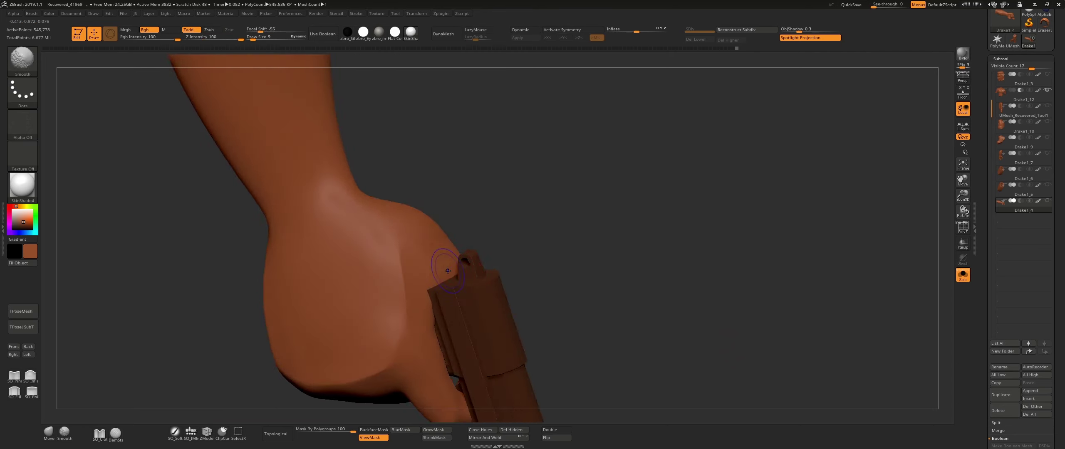
# - Solo the Drake1_4 fist with PolyF on, hiding the pistol to work on the wrist alone
pyautogui.hotkey('shift', 'f')
pyautogui.hotkey('shift', 'f')
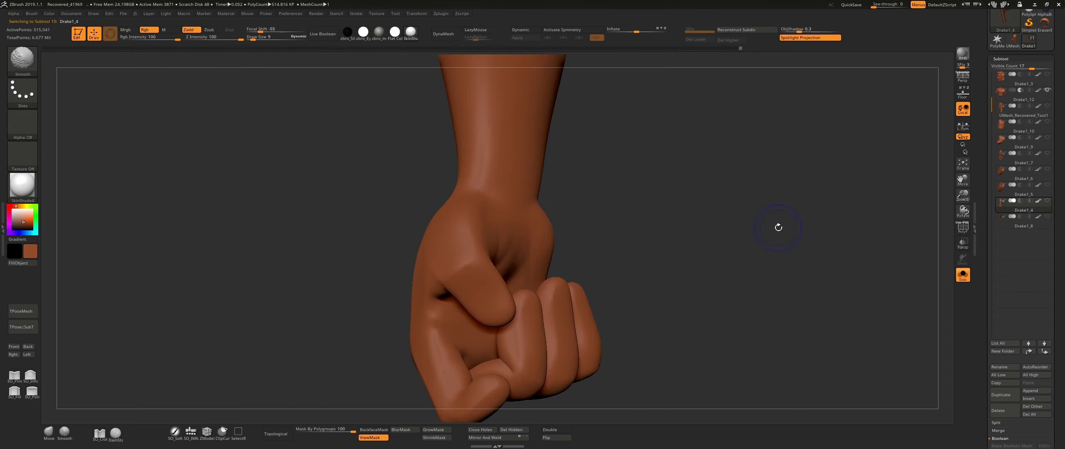
pyautogui.press('Up')
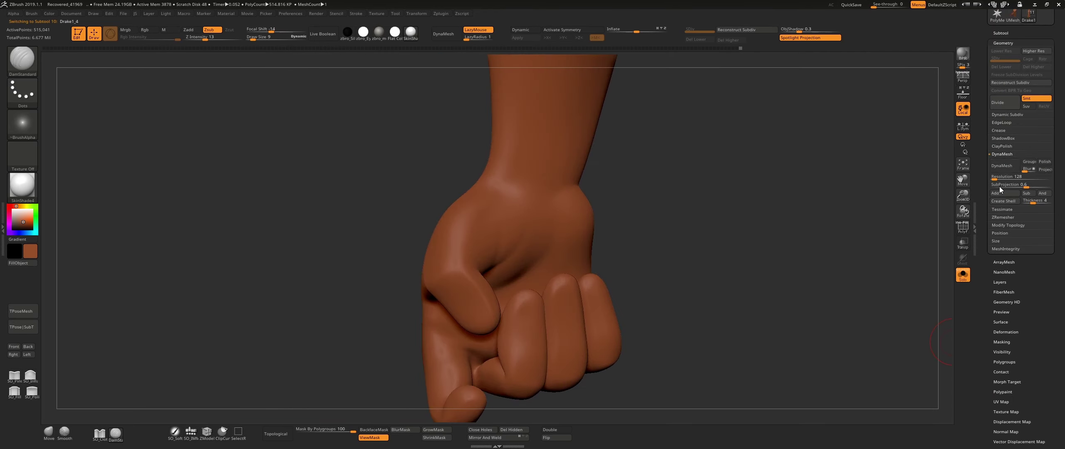
pyautogui.hotkey('shift', 'f')
pyautogui.hotkey('shift', 'f')
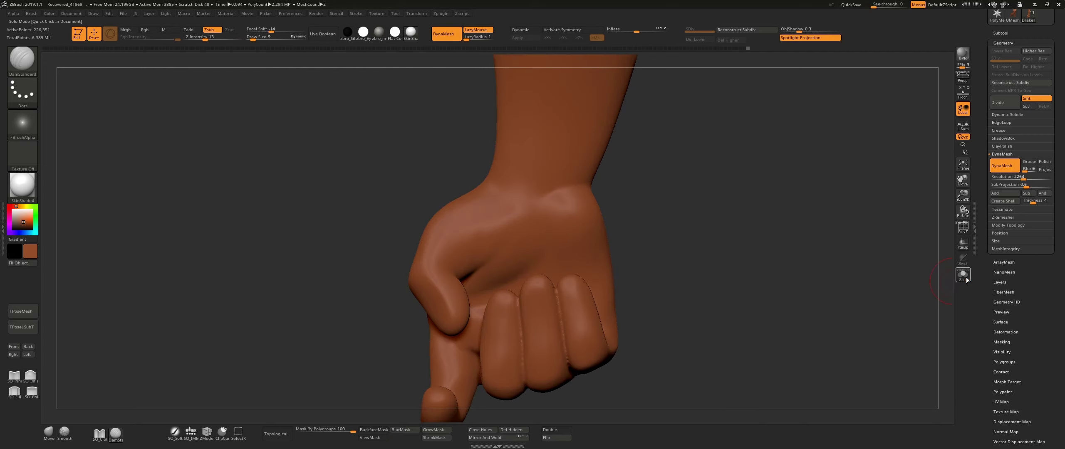
pyautogui.click(1001, 33)
pyautogui.click(963, 274)
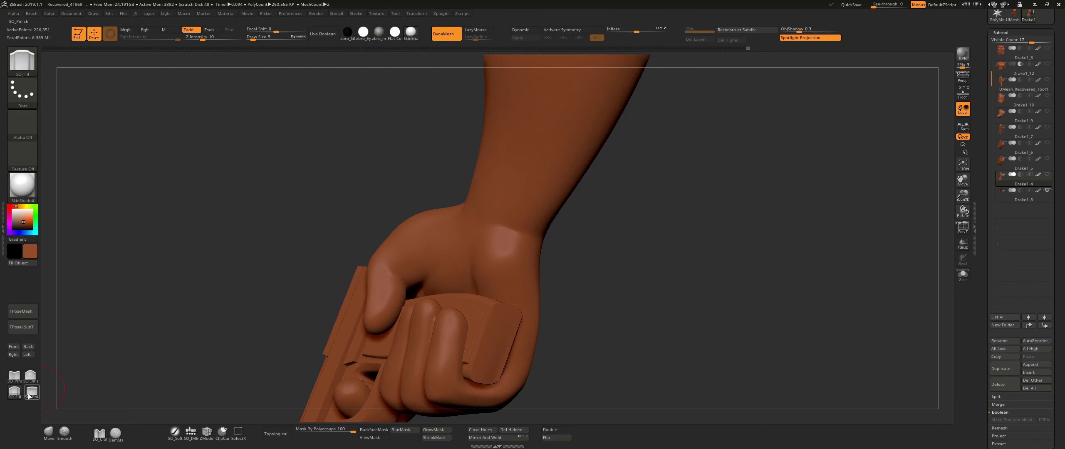
pyautogui.keyDown('ctrl'); pyautogui.moveTo(166, 366); pyautogui.dragTo(461, 242, button='right'); pyautogui.keyUp('ctrl')
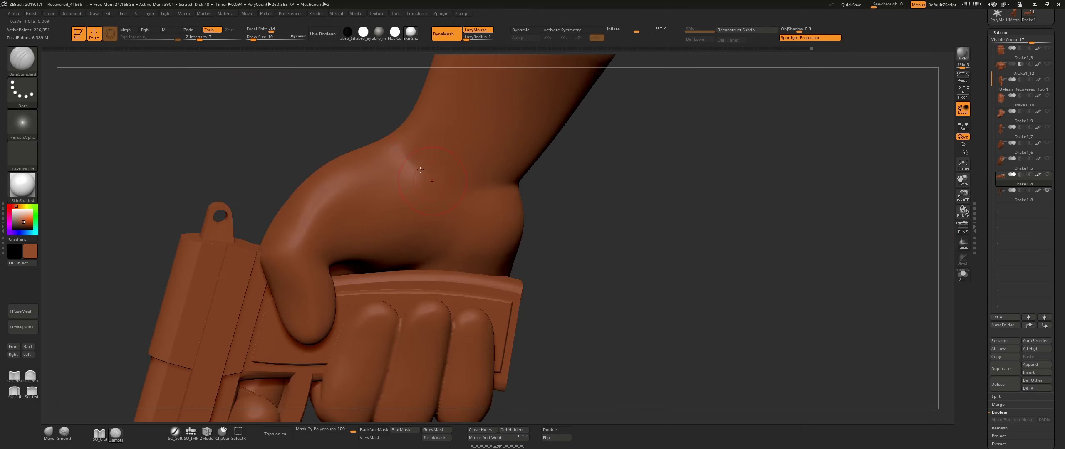
pyautogui.click(963, 275)
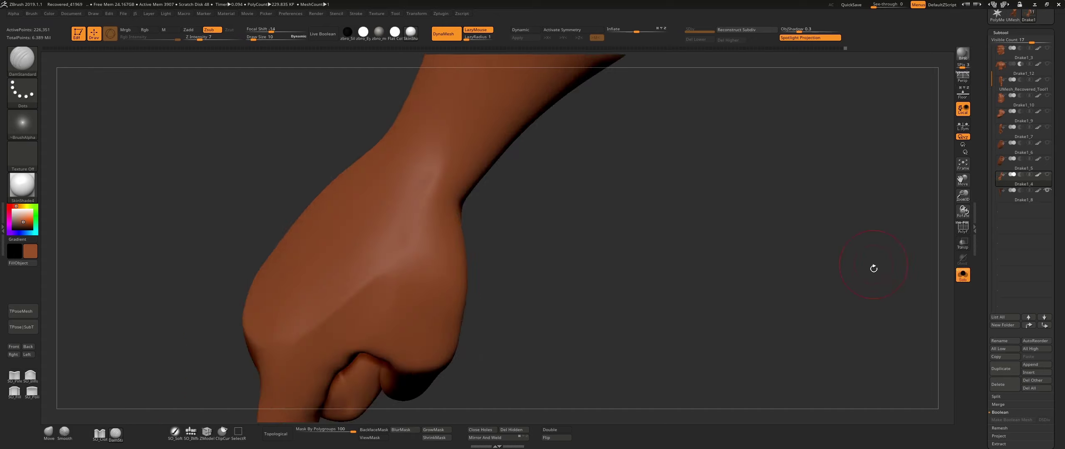
pyautogui.moveTo(875, 266); pyautogui.dragTo(447, 208)
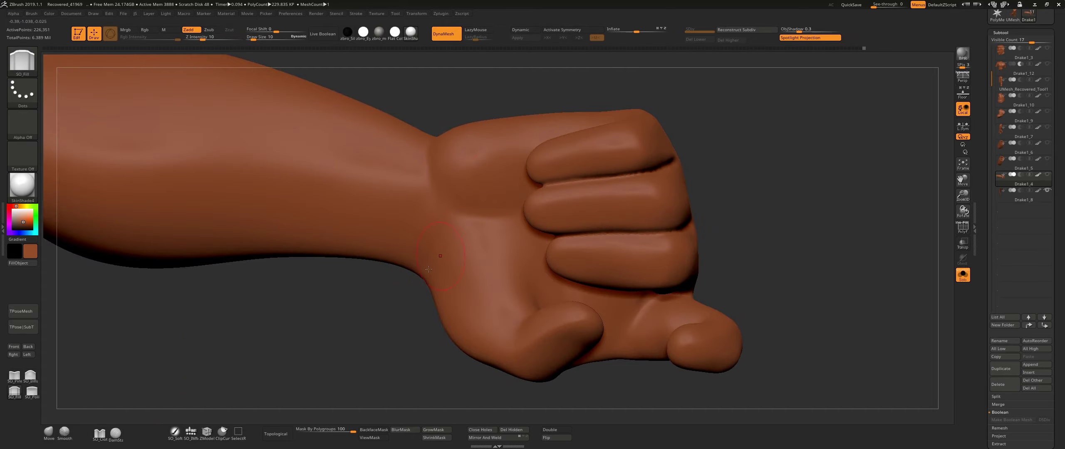
pyautogui.moveTo(428, 269); pyautogui.dragTo(509, 202)
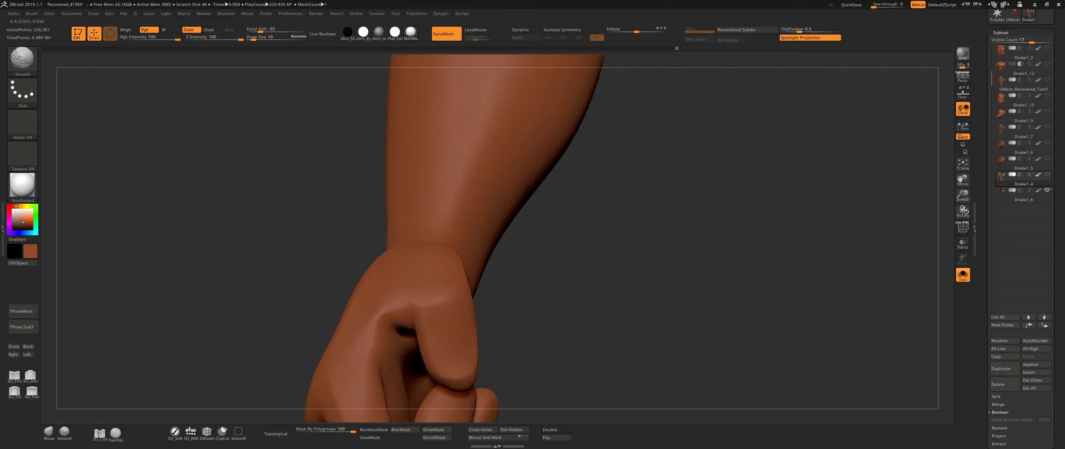
# - Check the fist against the gun, then carve a DamStandard crease at the thumb base
pyautogui.click(963, 278)
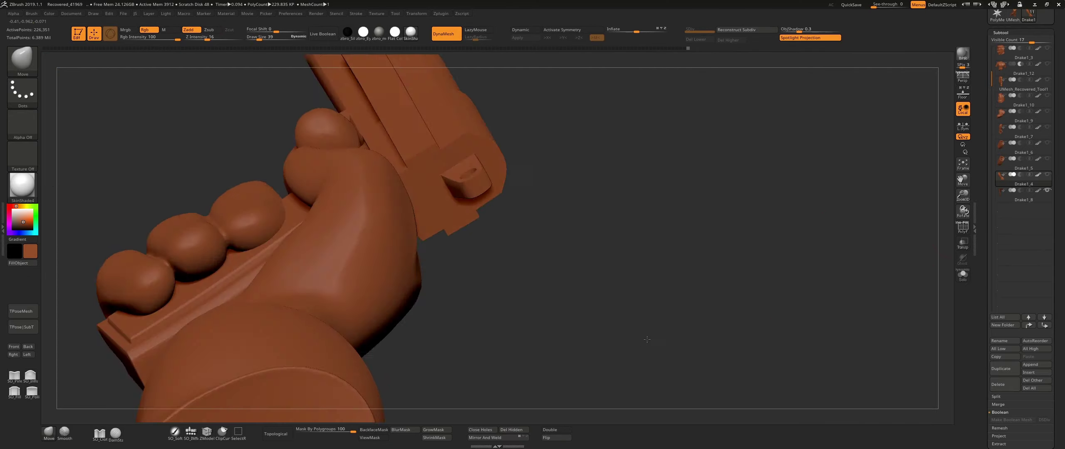
pyautogui.moveTo(411, 230)
pyautogui.mouseDown(button='right')
pyautogui.moveTo(552, 283)
pyautogui.moveTo(486, 255)
pyautogui.mouseUp(button='right')
pyautogui.moveTo(497, 208)
pyautogui.mouseDown(button='right')
pyautogui.moveTo(623, 278)
pyautogui.moveTo(437, 306)
pyautogui.moveTo(518, 235)
pyautogui.moveTo(458, 249)
pyautogui.mouseUp(button='right')
pyautogui.click(963, 274)
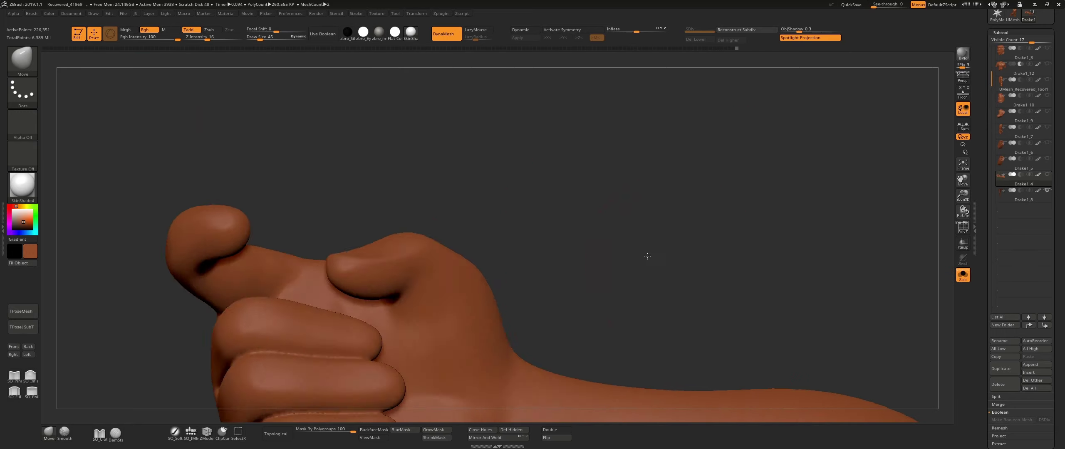
pyautogui.click(115, 433)
pyautogui.moveTo(416, 270); pyautogui.dragTo(378, 295)
# - Refine the knuckles with SO_Fill, toggling Solo to compare against the gun
pyautogui.moveTo(352, 295); pyautogui.dragTo(405, 315, button='right')
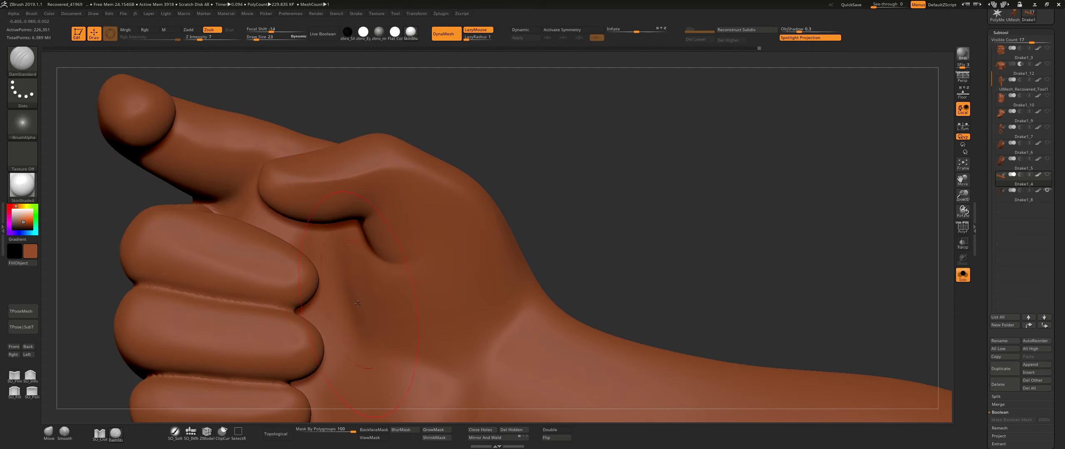
pyautogui.moveTo(494, 367); pyautogui.dragTo(515, 383, button='right')
pyautogui.click(15, 392)
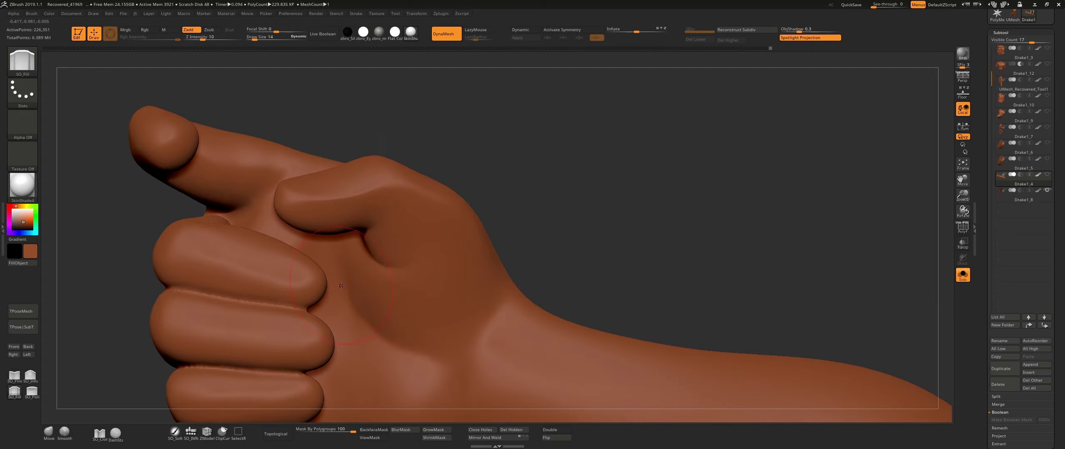
pyautogui.moveTo(393, 319)
pyautogui.mouseDown(button='right')
pyautogui.moveTo(225, 387)
pyautogui.moveTo(177, 352)
pyautogui.moveTo(351, 317)
pyautogui.moveTo(695, 181)
pyautogui.moveTo(696, 270)
pyautogui.moveTo(471, 202)
pyautogui.moveTo(443, 238)
pyautogui.mouseUp(button='right')
pyautogui.moveTo(534, 317)
pyautogui.mouseDown(button='right')
pyautogui.moveTo(749, 236)
pyautogui.moveTo(646, 203)
pyautogui.moveTo(679, 204)
pyautogui.moveTo(806, 228)
pyautogui.moveTo(754, 284)
pyautogui.moveTo(882, 339)
pyautogui.moveTo(318, 235)
pyautogui.mouseUp(button='right')
pyautogui.click(963, 274)
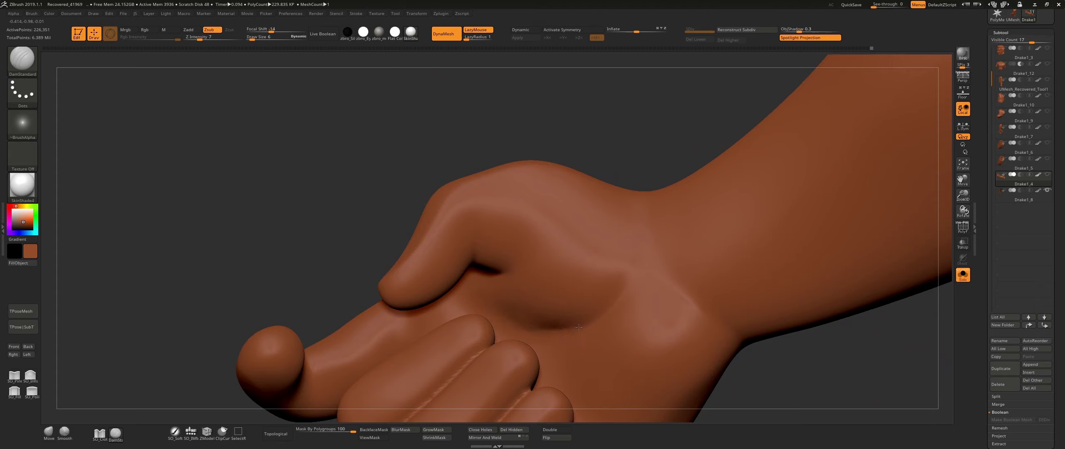
pyautogui.moveTo(578, 328); pyautogui.dragTo(330, 180, button='right')
pyautogui.click(963, 274)
pyautogui.moveTo(957, 274)
pyautogui.mouseDown(button='right')
pyautogui.moveTo(859, 286)
pyautogui.moveTo(879, 341)
pyautogui.mouseUp(button='right')
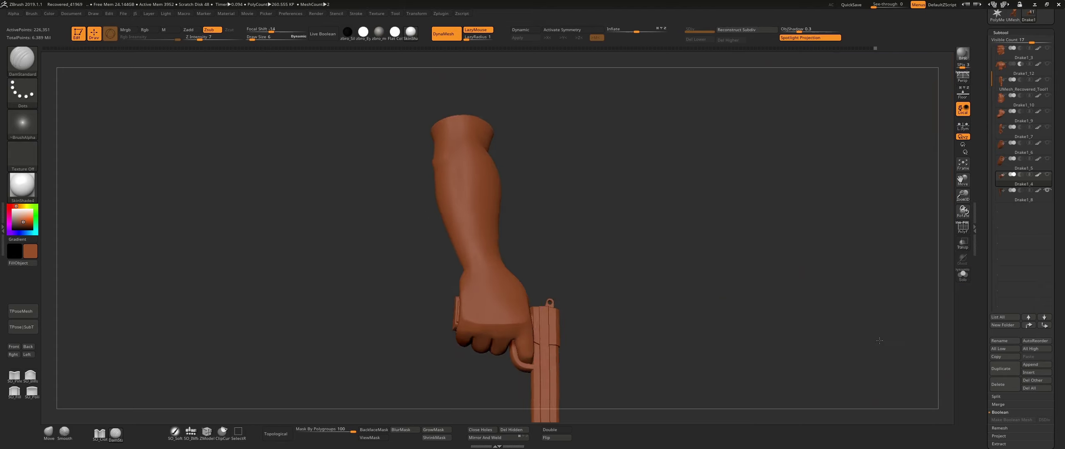
pyautogui.moveTo(598, 267); pyautogui.dragTo(515, 321, button='right')
# - Shape the fist with the Move and Pinch brushes, isolating the arm to check the fit
pyautogui.press('b')
pyautogui.press('m')
pyautogui.press('v')
pyautogui.moveTo(553, 299)
pyautogui.mouseDown(button='right')
pyautogui.moveTo(446, 338)
pyautogui.moveTo(358, 324)
pyautogui.mouseUp(button='right')
pyautogui.click(963, 275)
pyautogui.moveTo(707, 266)
pyautogui.mouseDown(button='right')
pyautogui.moveTo(426, 299)
pyautogui.moveTo(286, 230)
pyautogui.moveTo(378, 267)
pyautogui.mouseUp(button='right')
pyautogui.press('b')
pyautogui.press('p')
pyautogui.press('i')
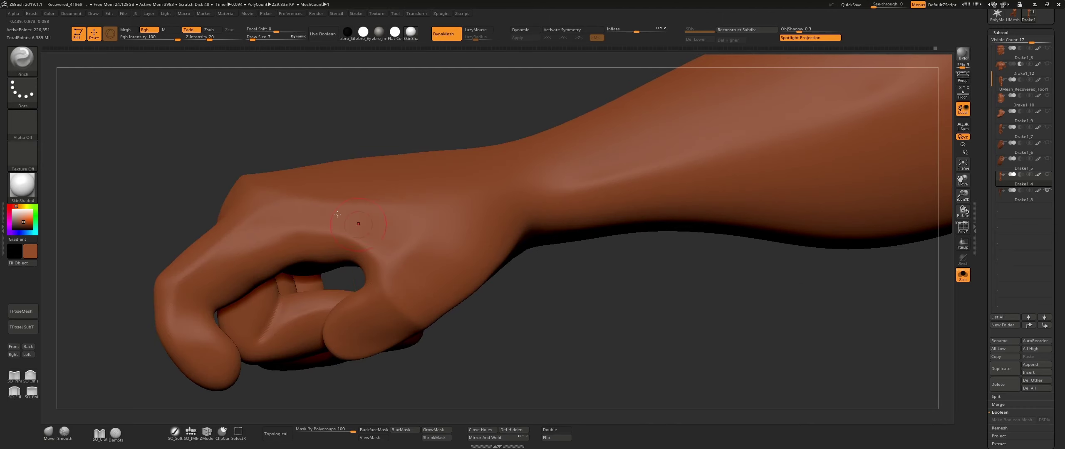
pyautogui.moveTo(367, 236); pyautogui.dragTo(240, 234, button='right')
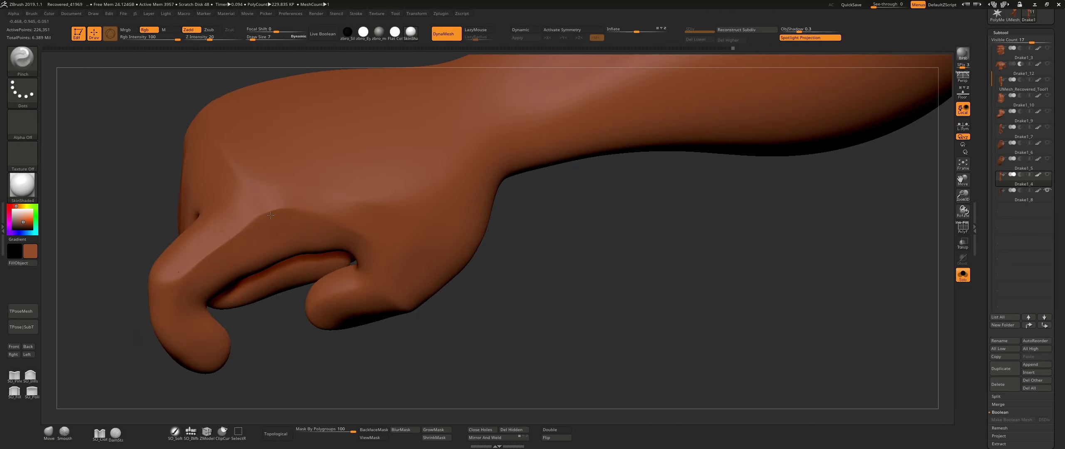
pyautogui.moveTo(462, 312)
pyautogui.mouseDown(button='right')
pyautogui.moveTo(853, 339)
pyautogui.moveTo(758, 340)
pyautogui.mouseUp(button='right')
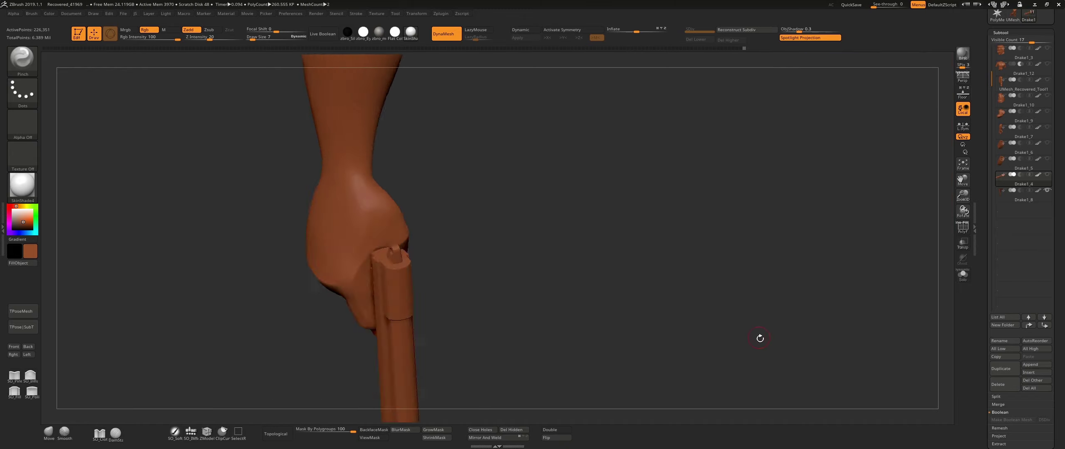
pyautogui.moveTo(207, 348)
pyautogui.mouseDown(button='right')
pyautogui.moveTo(549, 269)
pyautogui.moveTo(325, 385)
pyautogui.moveTo(178, 273)
pyautogui.moveTo(360, 238)
pyautogui.mouseUp(button='right')
# - Reshape the thumb over the pistol grip with SO_Fill
pyautogui.press('b')
pyautogui.press('s')
pyautogui.press('f')
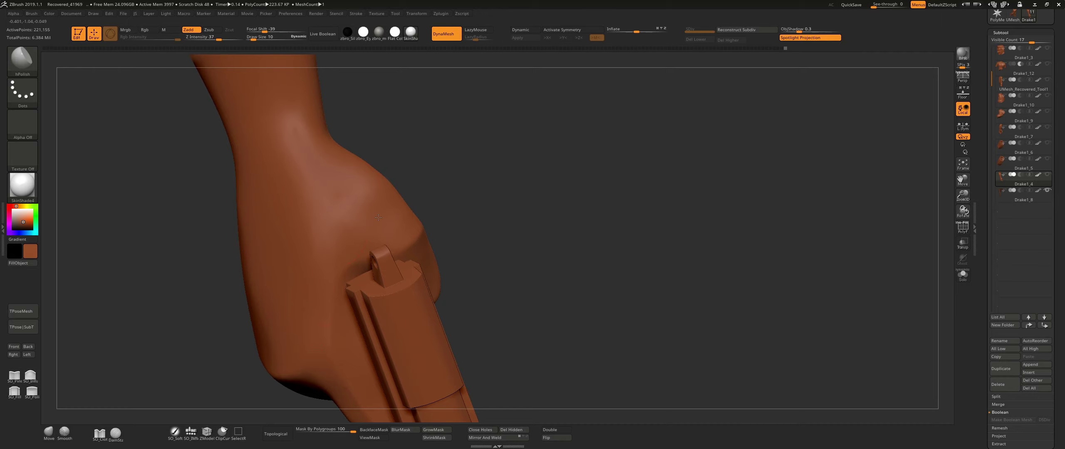
pyautogui.moveTo(318, 290); pyautogui.dragTo(72, 306, button='right')
pyautogui.moveTo(371, 190); pyautogui.dragTo(395, 199, button='right')
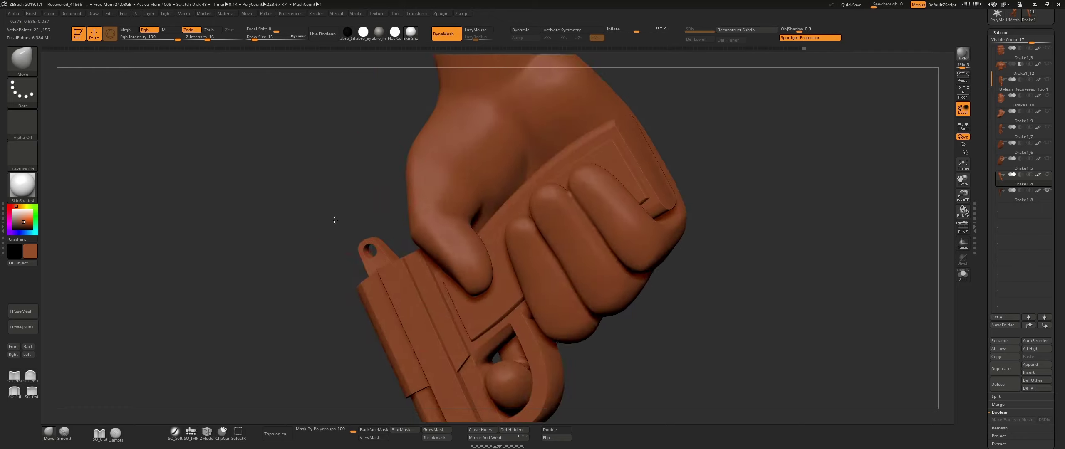
pyautogui.moveTo(441, 163)
pyautogui.mouseDown(button='right')
pyautogui.moveTo(480, 294)
pyautogui.moveTo(797, 233)
pyautogui.mouseUp(button='right')
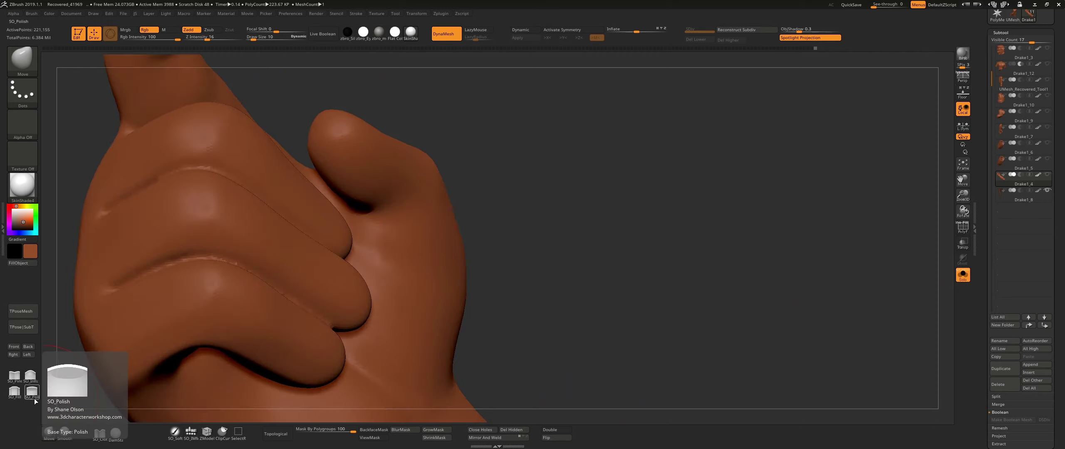
# - Smooth the creases between the fingers, then zoom out to see the whole hand
pyautogui.click(116, 432)
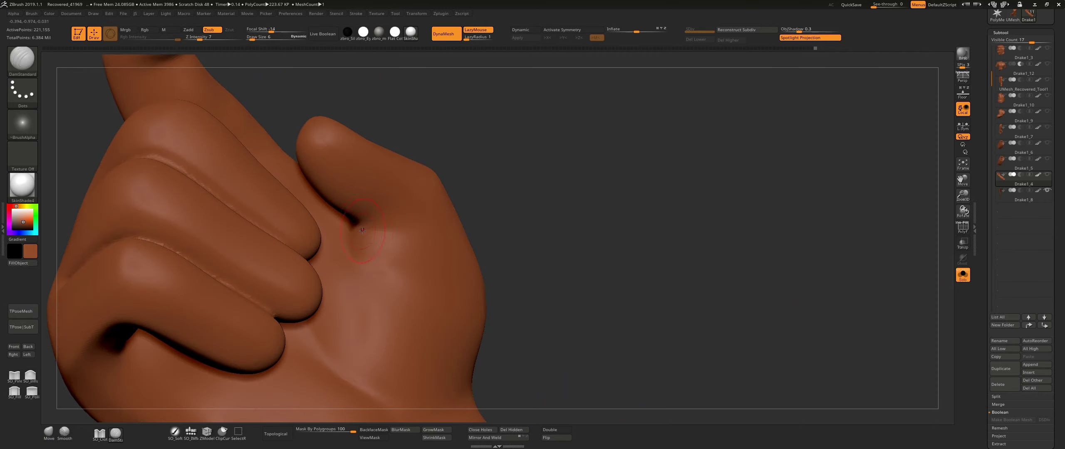
pyautogui.press('shift')
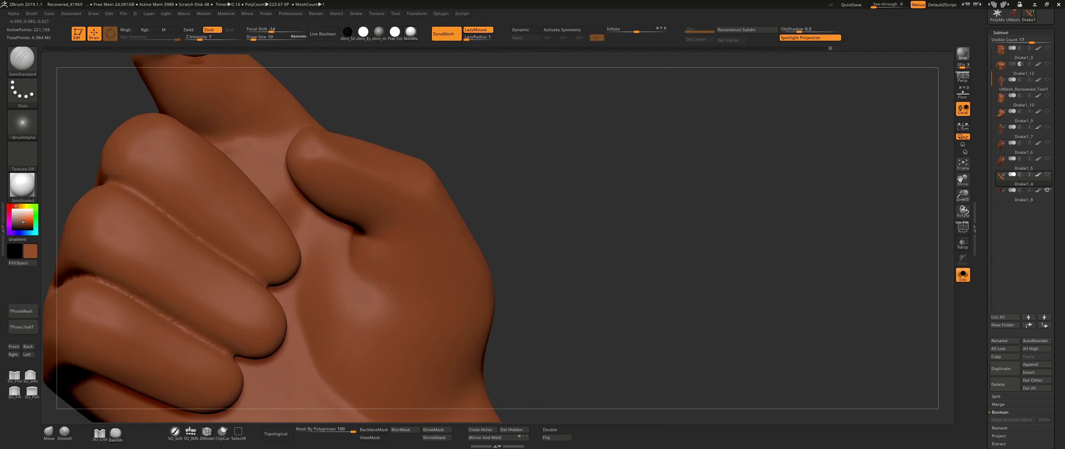
pyautogui.press('s')
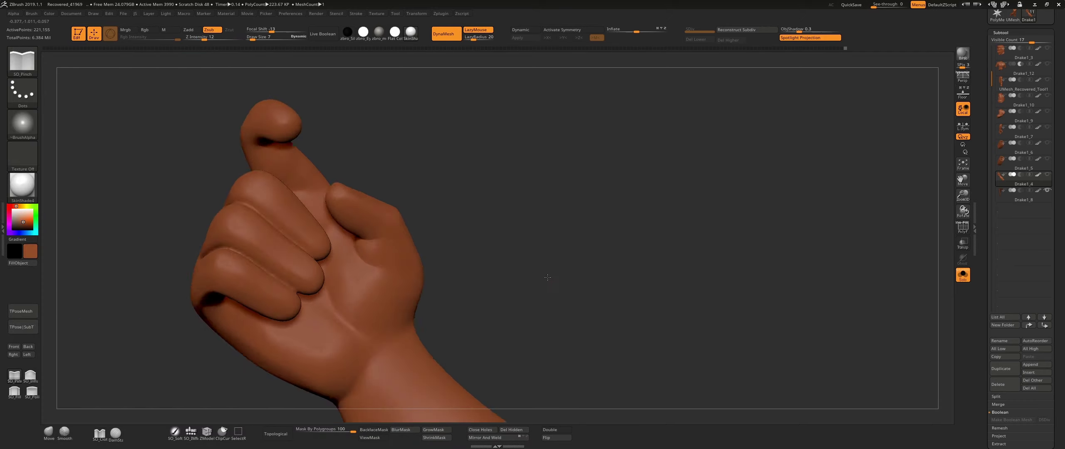
pyautogui.moveTo(665, 258)
pyautogui.mouseDown()
pyautogui.moveTo(812, 308)
pyautogui.moveTo(151, 173)
pyautogui.moveTo(405, 286)
pyautogui.mouseUp()
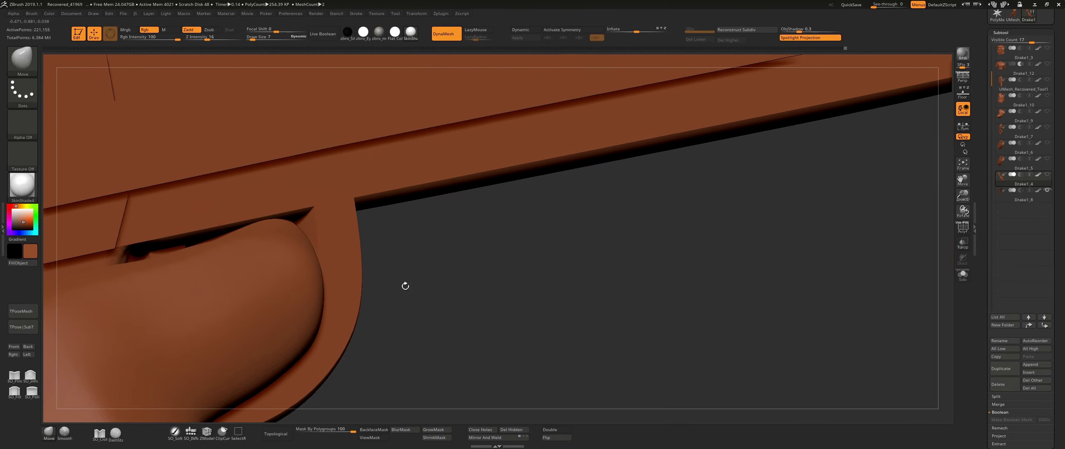
pyautogui.moveTo(270, 232)
pyautogui.mouseDown()
pyautogui.moveTo(385, 316)
pyautogui.moveTo(191, 242)
pyautogui.mouseUp()
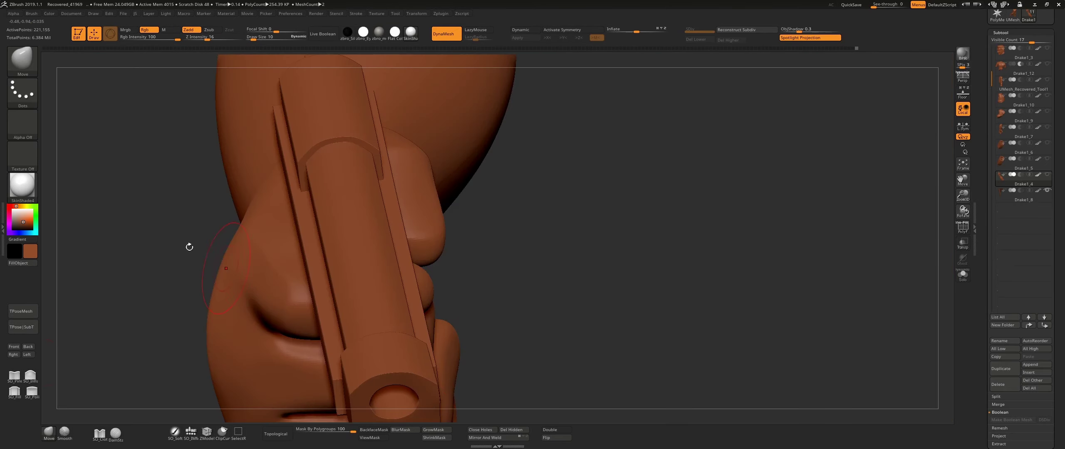
# - Sharpen the fist along the pistol slide with a smaller SO_Pinch brush and hPolish
pyautogui.click(14, 375)
pyautogui.moveTo(371, 339); pyautogui.dragTo(288, 284)
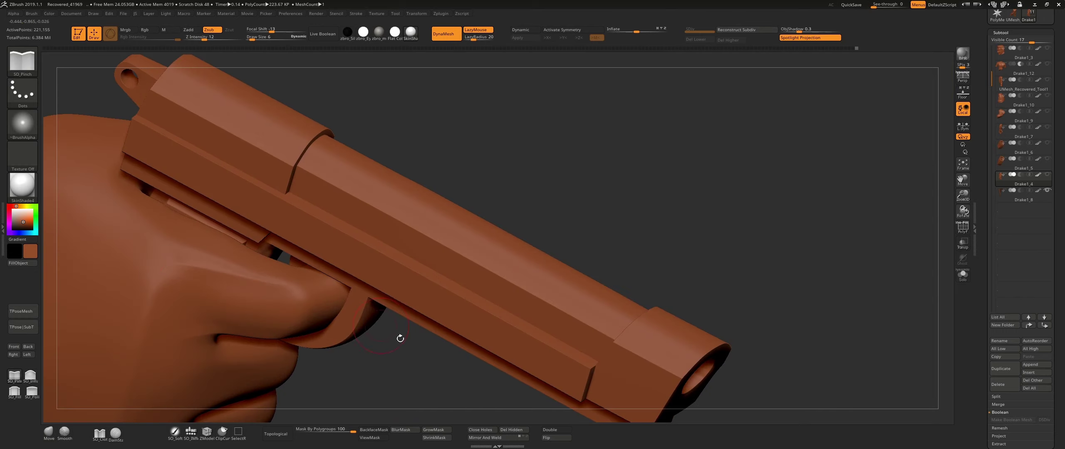
pyautogui.moveTo(211, 270)
pyautogui.mouseDown()
pyautogui.moveTo(339, 289)
pyautogui.moveTo(343, 224)
pyautogui.moveTo(320, 364)
pyautogui.mouseUp()
pyautogui.press('b')
pyautogui.click(235, 202)
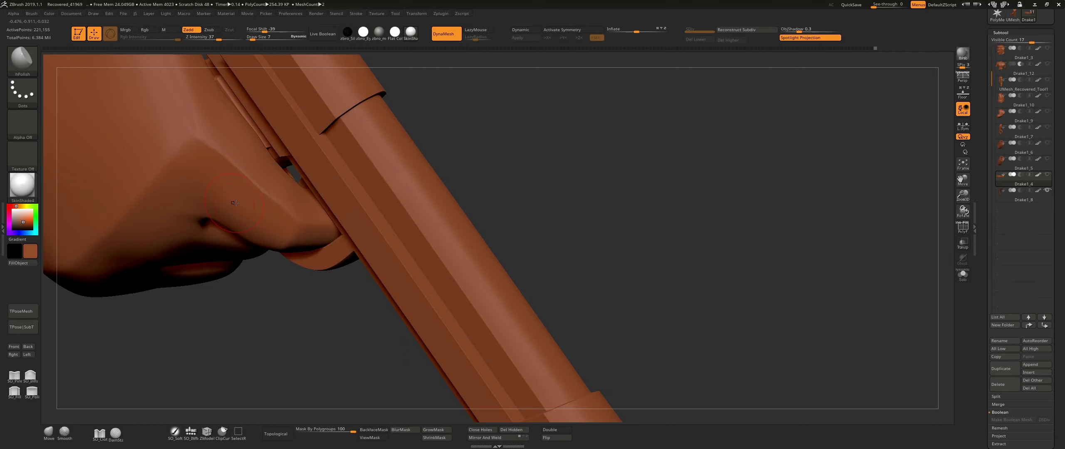
pyautogui.moveTo(264, 231)
pyautogui.mouseDown()
pyautogui.moveTo(758, 300)
pyautogui.moveTo(399, 302)
pyautogui.moveTo(402, 351)
pyautogui.moveTo(210, 295)
pyautogui.mouseUp()
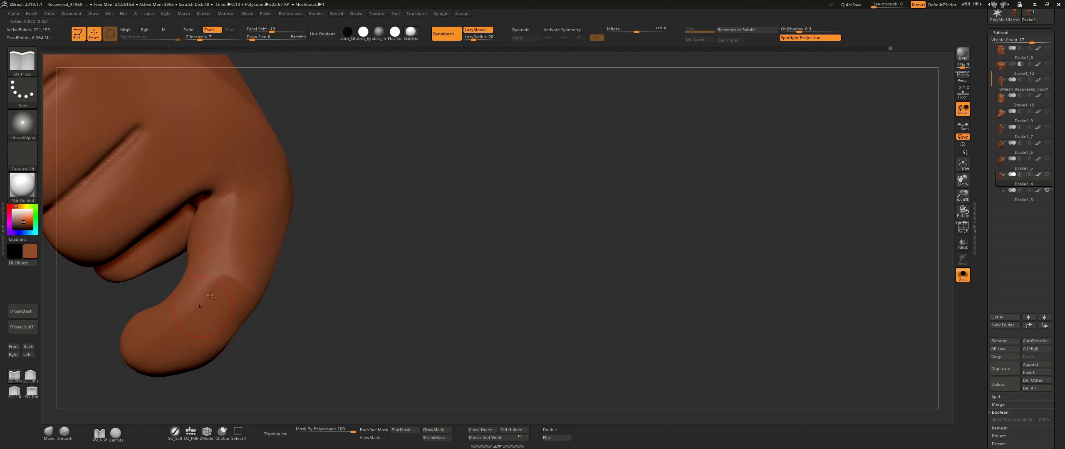
pyautogui.moveTo(230, 262)
pyautogui.mouseDown()
pyautogui.moveTo(166, 321)
pyautogui.moveTo(235, 275)
pyautogui.moveTo(868, 293)
pyautogui.mouseUp()
# - With Solo off, Move the hand outline flush against the pistol grip
pyautogui.press('b')
pyautogui.press('m')
pyautogui.press('v')
pyautogui.click(963, 275)
pyautogui.moveTo(624, 291); pyautogui.dragTo(498, 292)
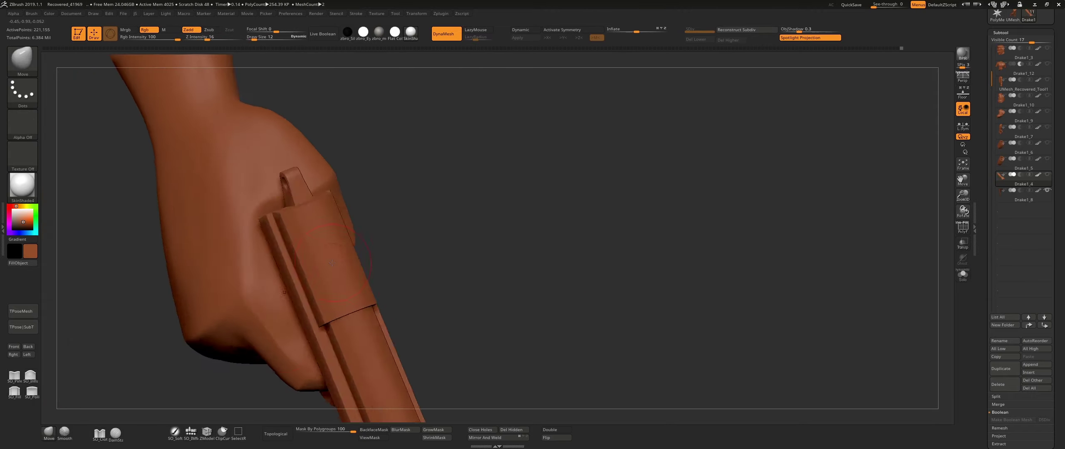
pyautogui.moveTo(269, 267); pyautogui.dragTo(258, 255)
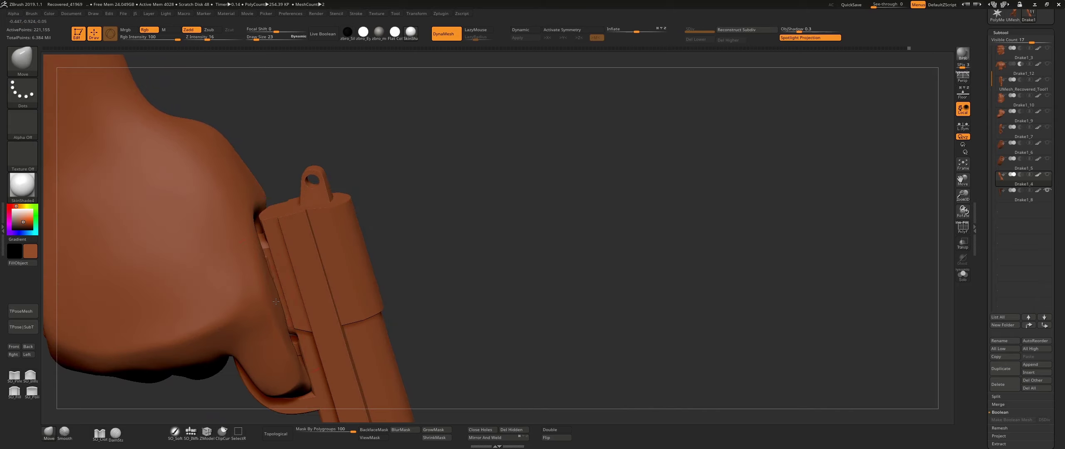
pyautogui.moveTo(276, 301)
pyautogui.mouseDown()
pyautogui.moveTo(500, 291)
pyautogui.moveTo(301, 228)
pyautogui.moveTo(529, 345)
pyautogui.mouseUp()
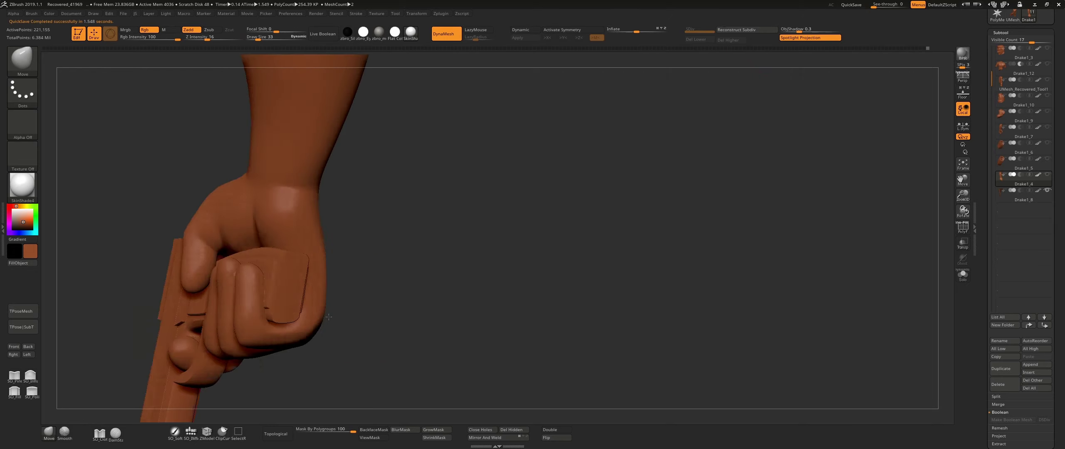
# - Orbit and frame the arm and pistol to a close view of the fist
pyautogui.moveTo(550, 230); pyautogui.dragTo(504, 296, button='right')
pyautogui.press('g')
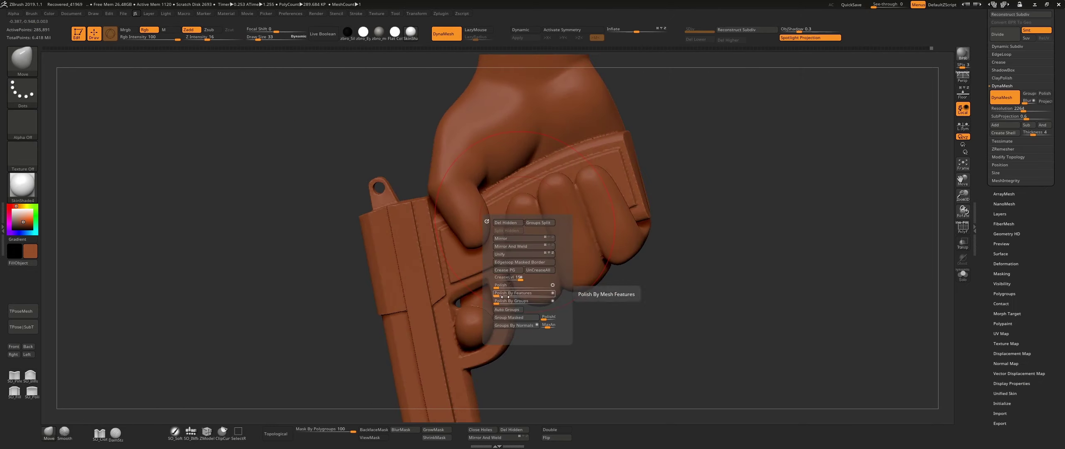
pyautogui.moveTo(500, 286); pyautogui.dragTo(398, 266)
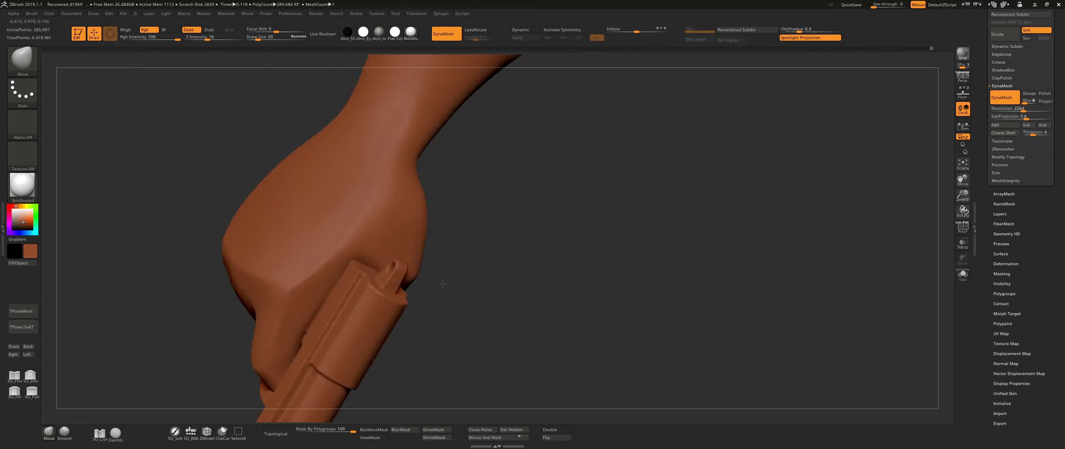
pyautogui.press('f')
pyautogui.hotkey('ctrl', 'shift')
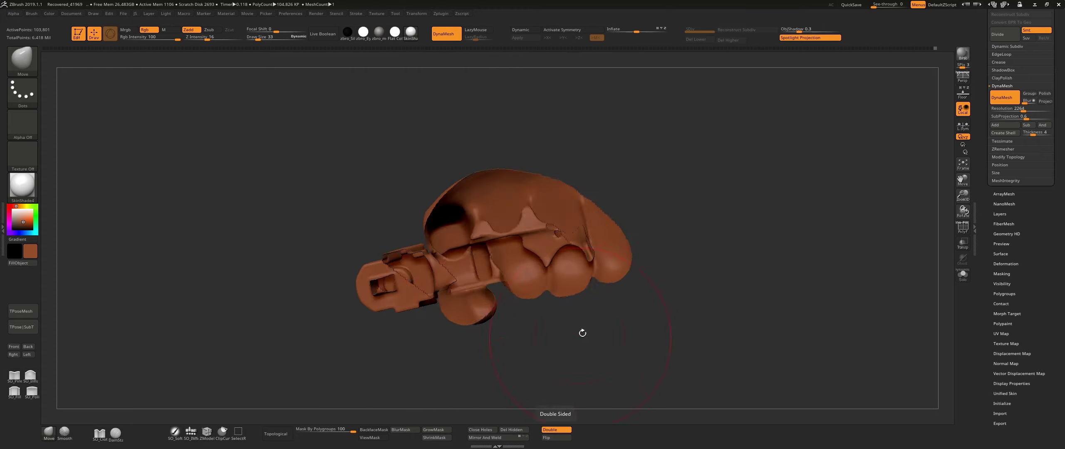
pyautogui.moveTo(538, 390)
pyautogui.mouseDown()
pyautogui.moveTo(447, 283)
pyautogui.moveTo(583, 302)
pyautogui.mouseUp()
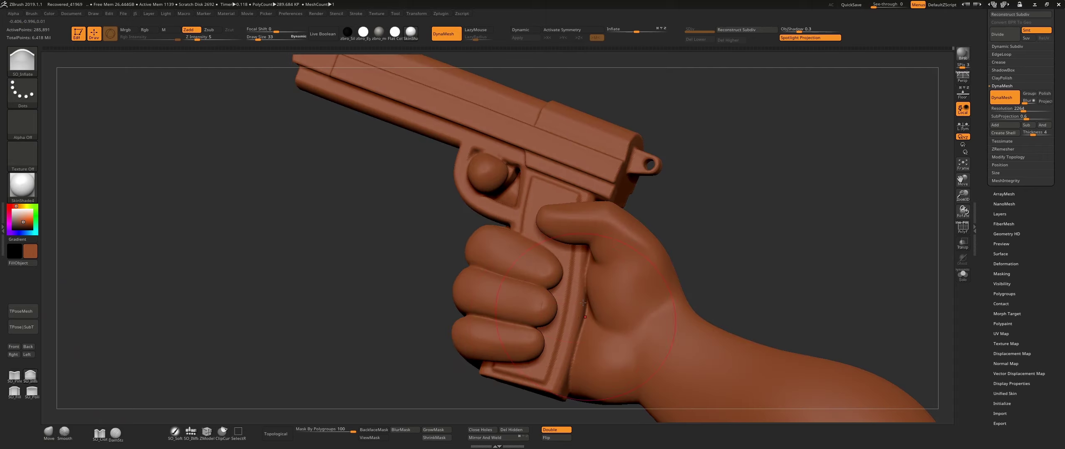
# - Hide parts of the gun with Ctrl+Shift rectangles to expose the pistol inside the fist
pyautogui.moveTo(486, 376)
pyautogui.mouseDown()
pyautogui.moveTo(354, 328)
pyautogui.moveTo(554, 302)
pyautogui.mouseUp()
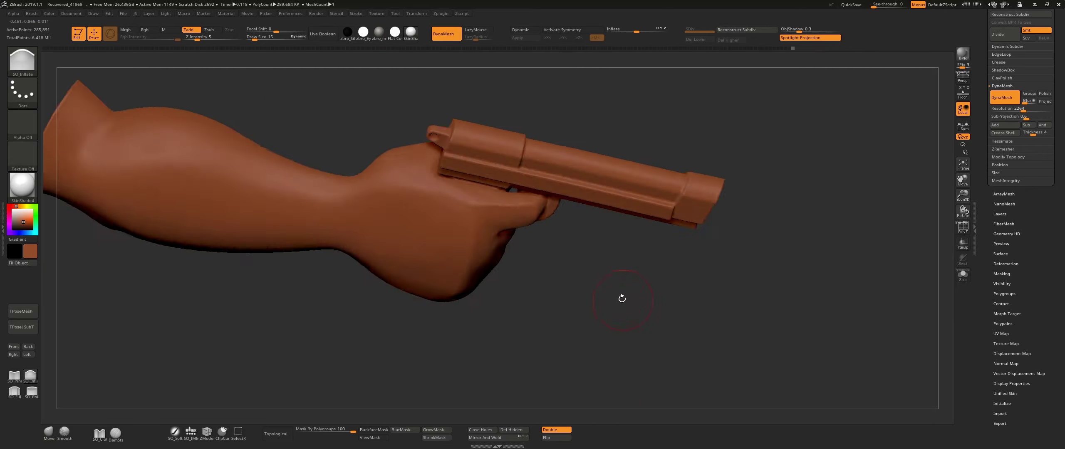
pyautogui.moveTo(620, 297)
pyautogui.mouseDown()
pyautogui.moveTo(441, 170)
pyautogui.moveTo(508, 269)
pyautogui.mouseUp()
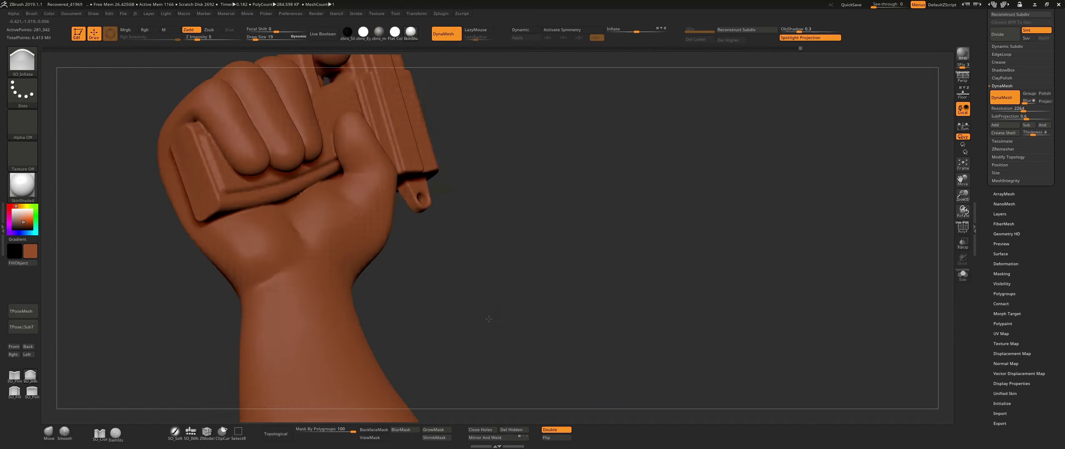
pyautogui.keyDown('ctrl'); pyautogui.keyDown('alt'); pyautogui.keyDown('shift'); pyautogui.moveTo(416, 90); pyautogui.dragTo(642, 328); pyautogui.keyUp('shift'); pyautogui.keyUp('alt'); pyautogui.keyUp('ctrl')
pyautogui.moveTo(527, 209)
pyautogui.mouseDown()
pyautogui.moveTo(360, 227)
pyautogui.moveTo(519, 162)
pyautogui.moveTo(237, 275)
pyautogui.mouseUp()
pyautogui.keyDown('ctrl'); pyautogui.keyDown('shift'); pyautogui.click(518, 162); pyautogui.keyUp('shift'); pyautogui.keyUp('ctrl')
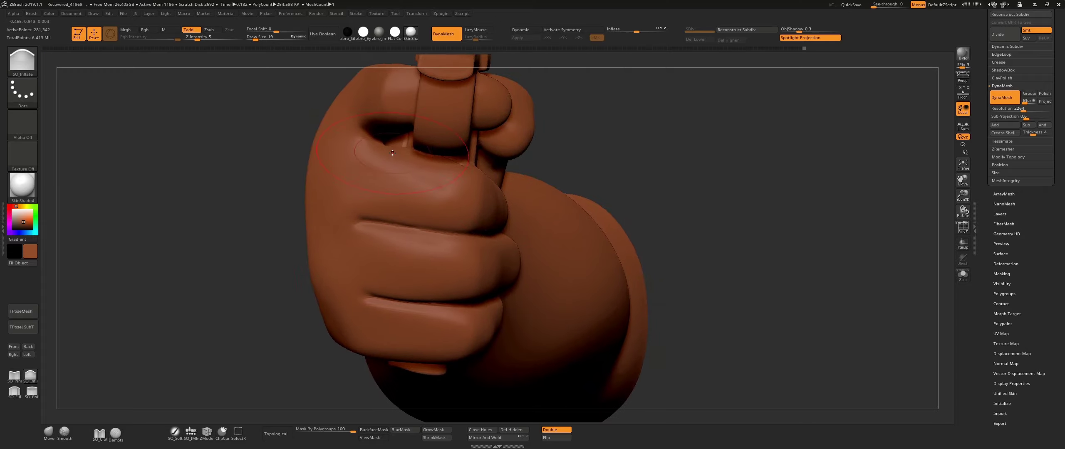
pyautogui.moveTo(156, 326)
pyautogui.keyDown('ctrl'); pyautogui.keyDown('shift'); pyautogui.mouseDown()
pyautogui.moveTo(179, 367)
pyautogui.moveTo(291, 208)
pyautogui.moveTo(347, 159)
pyautogui.mouseUp(); pyautogui.keyUp('shift'); pyautogui.keyUp('ctrl')
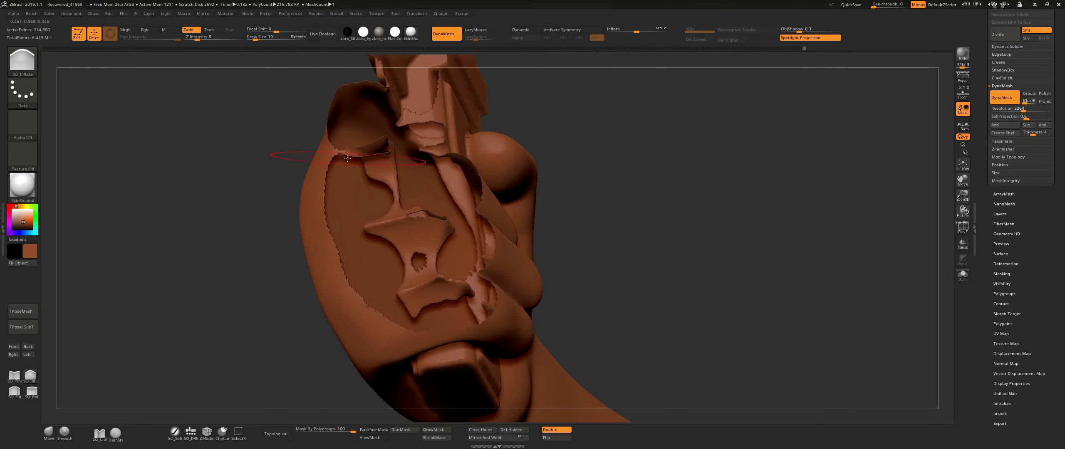
# - Restore the hidden mesh and frame a side view of the hand and gun
pyautogui.hotkey('ctrl', 'z')
pyautogui.hotkey('ctrl', 'shift', 'z')
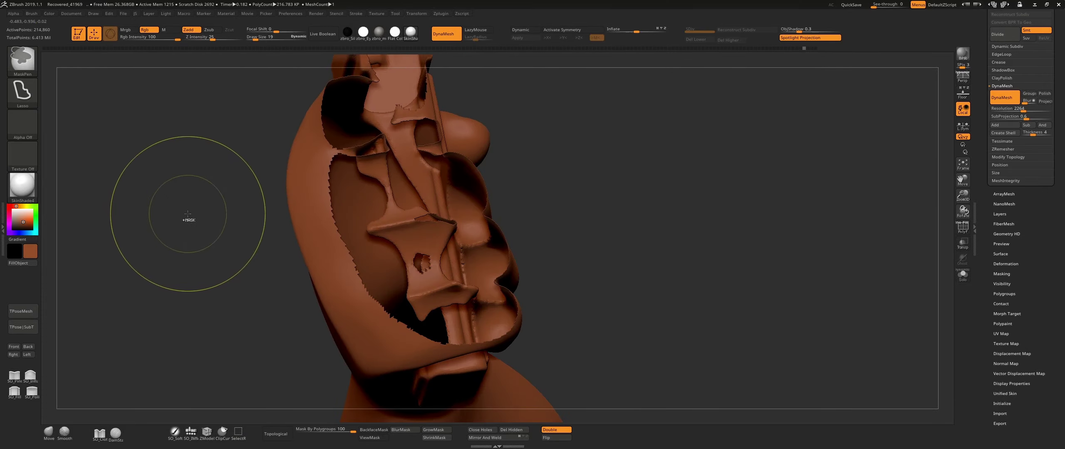
pyautogui.hotkey('ctrl', 'z')
pyautogui.moveTo(378, 151); pyautogui.dragTo(744, 292)
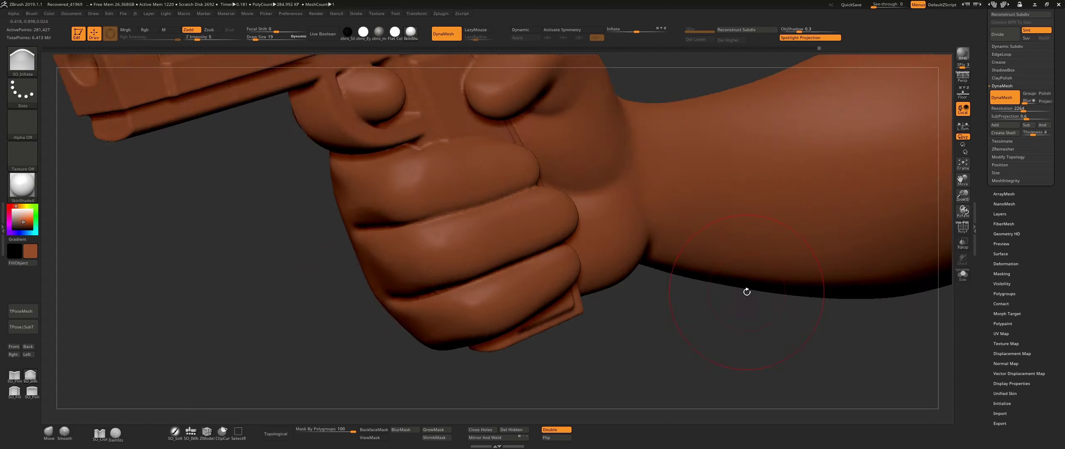
pyautogui.moveTo(137, 156)
pyautogui.keyDown('ctrl'); pyautogui.keyDown('alt'); pyautogui.keyDown('shift'); pyautogui.mouseDown()
pyautogui.moveTo(399, 373)
pyautogui.moveTo(340, 317)
pyautogui.mouseUp(); pyautogui.keyUp('shift'); pyautogui.keyUp('alt'); pyautogui.keyUp('ctrl')
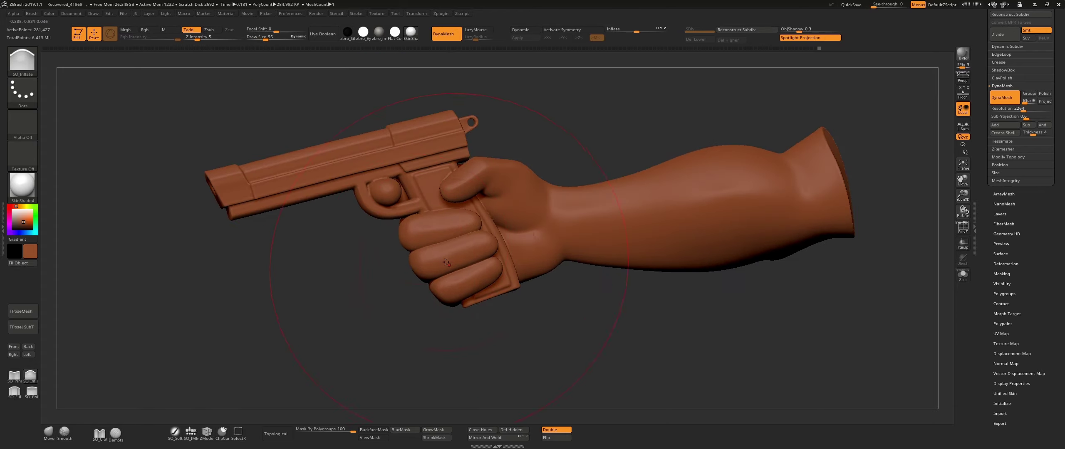
pyautogui.moveTo(491, 223)
pyautogui.mouseDown()
pyautogui.moveTo(393, 329)
pyautogui.moveTo(487, 226)
pyautogui.moveTo(451, 247)
pyautogui.mouseUp()
pyautogui.press('f')
# - Hide everything except the fist to check it, then restore it and view the fist end-on
pyautogui.keyDown('ctrl'); pyautogui.keyDown('shift'); pyautogui.moveTo(721, 148); pyautogui.dragTo(721, 148); pyautogui.keyUp('shift'); pyautogui.keyUp('ctrl')
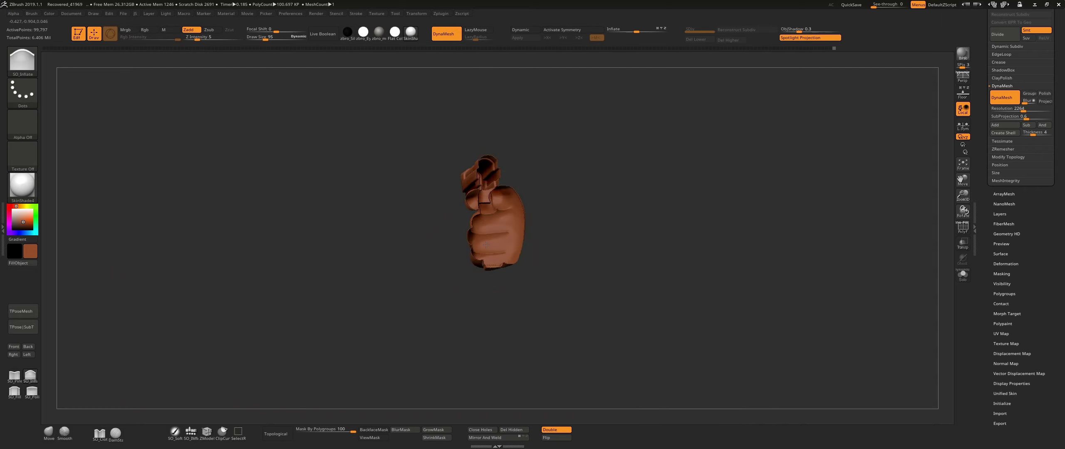
pyautogui.moveTo(640, 256); pyautogui.dragTo(842, 269)
pyautogui.hotkey('ctrl', 'z')
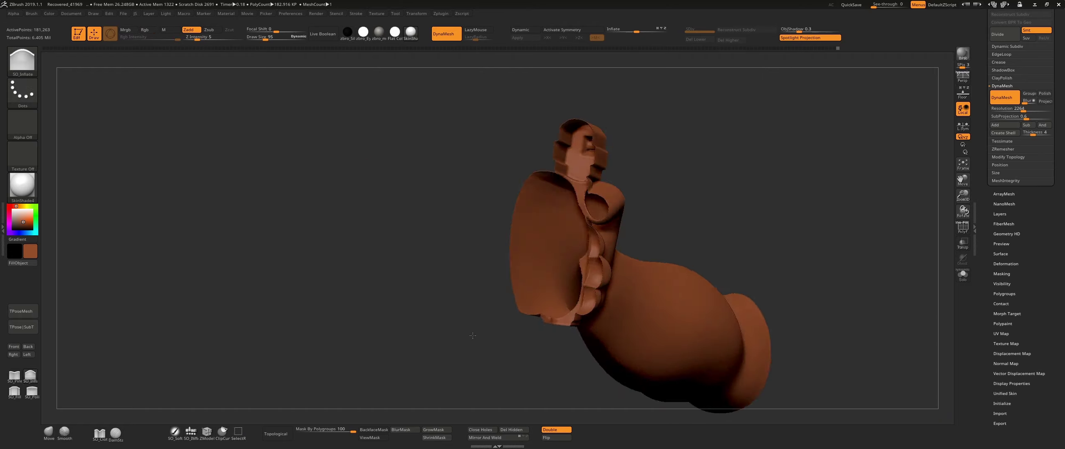
pyautogui.moveTo(570, 98); pyautogui.dragTo(570, 235)
pyautogui.press('space')
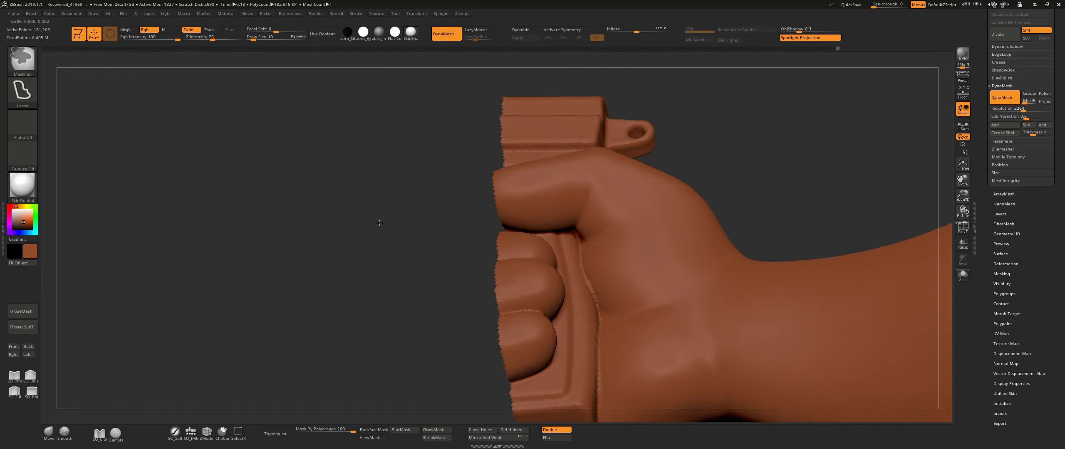
pyautogui.hotkey('ctrl', 'z')
pyautogui.moveTo(803, 207)
pyautogui.keyDown('alt'); pyautogui.mouseDown()
pyautogui.moveTo(523, 142)
pyautogui.moveTo(434, 322)
pyautogui.moveTo(669, 205)
pyautogui.moveTo(439, 223)
pyautogui.moveTo(541, 166)
pyautogui.moveTo(485, 123)
pyautogui.moveTo(616, 234)
pyautogui.moveTo(732, 202)
pyautogui.moveTo(647, 219)
pyautogui.moveTo(882, 262)
pyautogui.moveTo(450, 181)
pyautogui.mouseUp(); pyautogui.keyUp('alt')
# - Lasso-hide the pistol to inspect the grip, then show it and view the muzzle
pyautogui.keyDown('ctrl'); pyautogui.keyDown('shift'); pyautogui.moveTo(636, 151); pyautogui.dragTo(833, 321); pyautogui.keyUp('shift'); pyautogui.keyUp('ctrl')
pyautogui.keyDown('ctrl'); pyautogui.keyDown('shift'); pyautogui.click(773, 352); pyautogui.keyUp('shift'); pyautogui.keyUp('ctrl')
pyautogui.moveTo(773, 352); pyautogui.dragTo(686, 253)
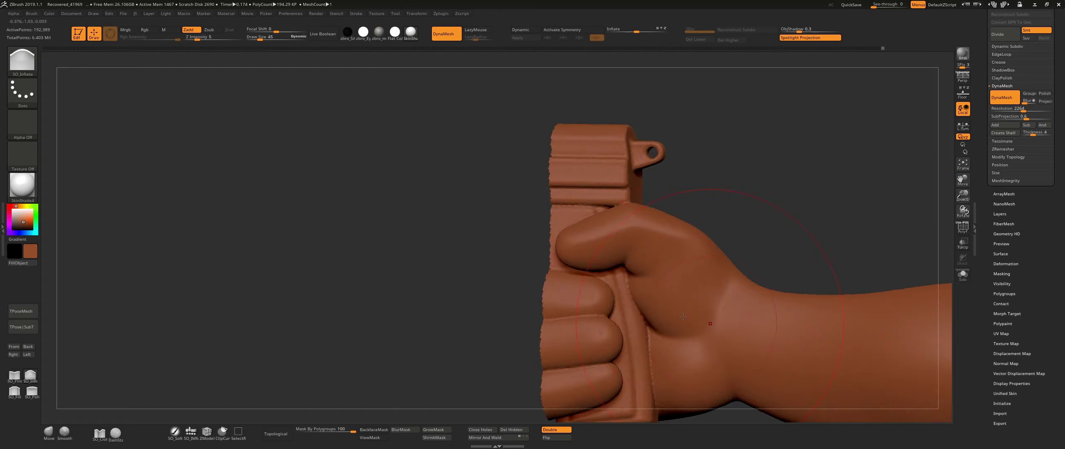
pyautogui.press('s')
pyautogui.moveTo(643, 264); pyautogui.dragTo(606, 285, button='right')
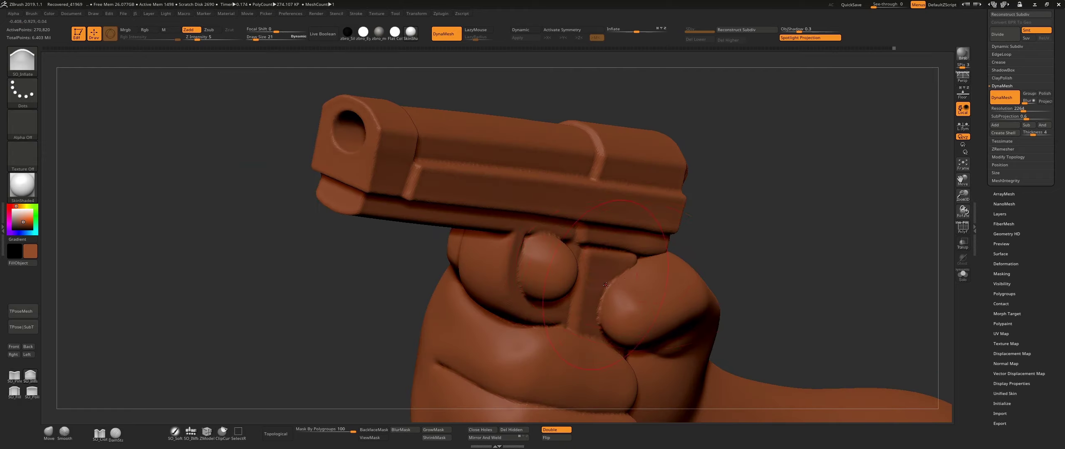
pyautogui.moveTo(607, 317); pyautogui.dragTo(633, 291, button='right')
# - Cut away the pistol twice more to inspect the hand, then unhide and frame the whole arm
pyautogui.keyDown('ctrl'); pyautogui.keyDown('shift'); pyautogui.moveTo(583, 237); pyautogui.dragTo(624, 420); pyautogui.keyUp('shift'); pyautogui.keyUp('ctrl')
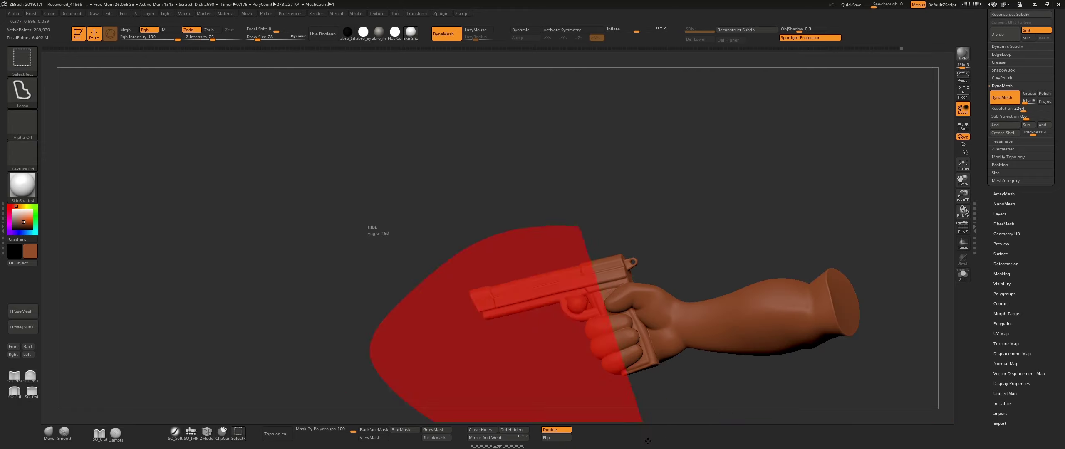
pyautogui.moveTo(624, 420)
pyautogui.mouseDown(button='right')
pyautogui.moveTo(687, 327)
pyautogui.moveTo(557, 193)
pyautogui.mouseUp(button='right')
pyautogui.keyDown('ctrl'); pyautogui.keyDown('shift'); pyautogui.click(687, 326); pyautogui.keyUp('shift'); pyautogui.keyUp('ctrl')
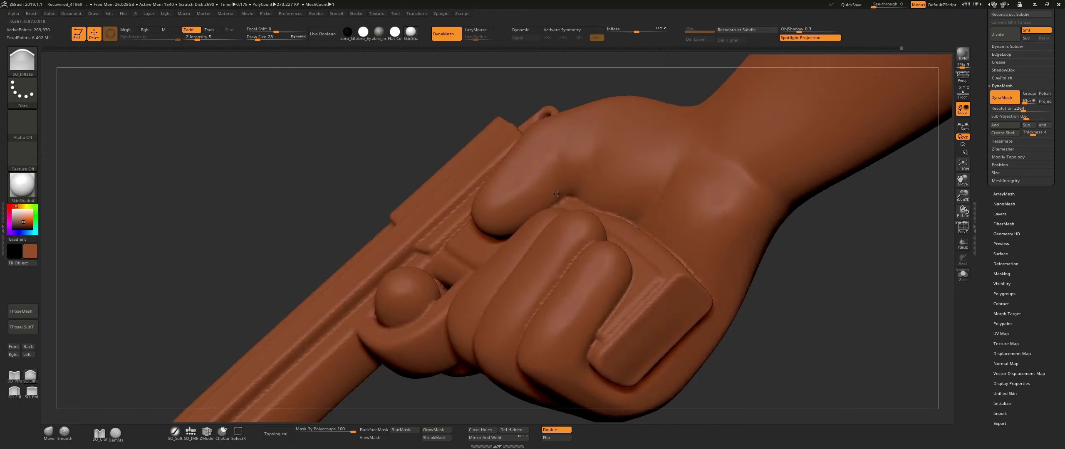
pyautogui.press('f')
pyautogui.keyDown('ctrl'); pyautogui.keyDown('shift'); pyautogui.moveTo(391, 137); pyautogui.dragTo(462, 416); pyautogui.keyUp('shift'); pyautogui.keyUp('ctrl')
pyautogui.moveTo(462, 416); pyautogui.dragTo(626, 329, button='right')
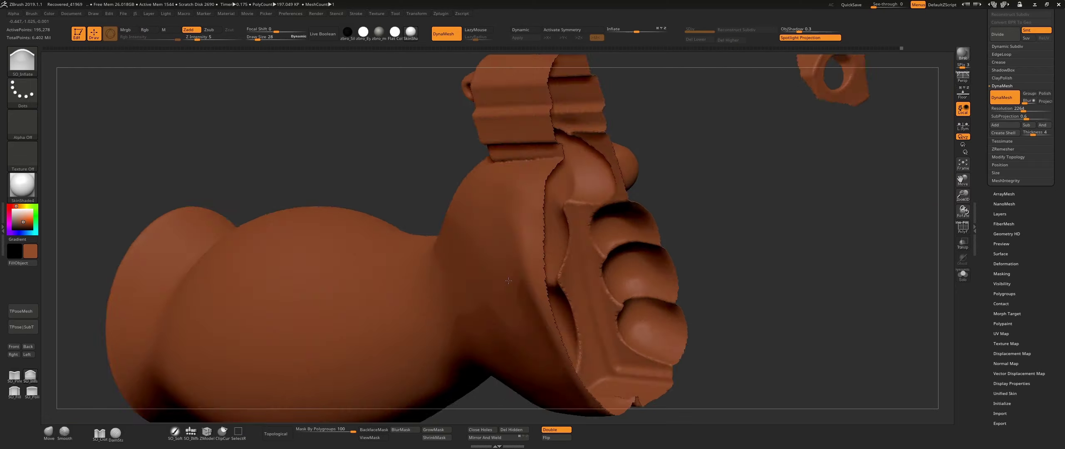
pyautogui.keyDown('ctrl'); pyautogui.keyDown('shift'); pyautogui.click(703, 219); pyautogui.keyUp('shift'); pyautogui.keyUp('ctrl')
pyautogui.press('f')
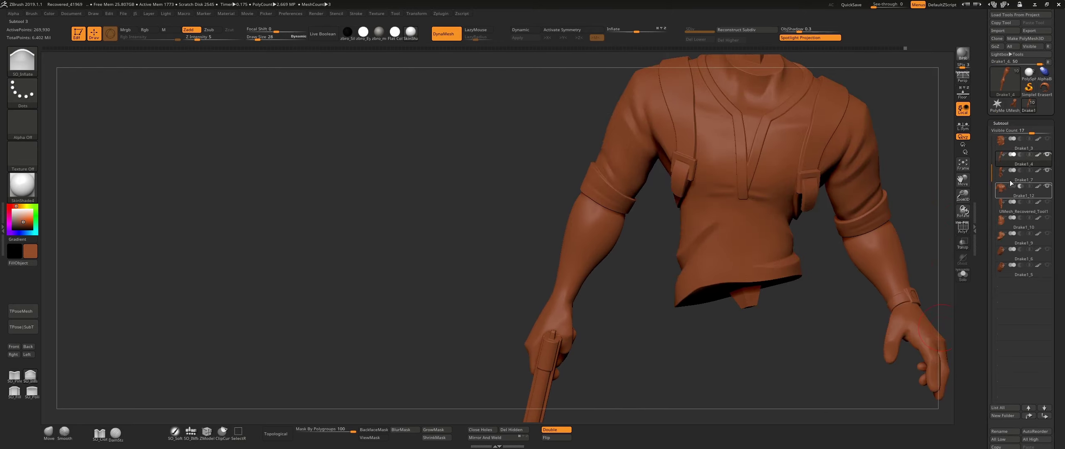
# - Show both arm subtools and run Make Boolean Mesh to create UMesh_Drake1_4, toggling the wireframe to check it
pyautogui.moveTo(797, 304); pyautogui.dragTo(606, 260)
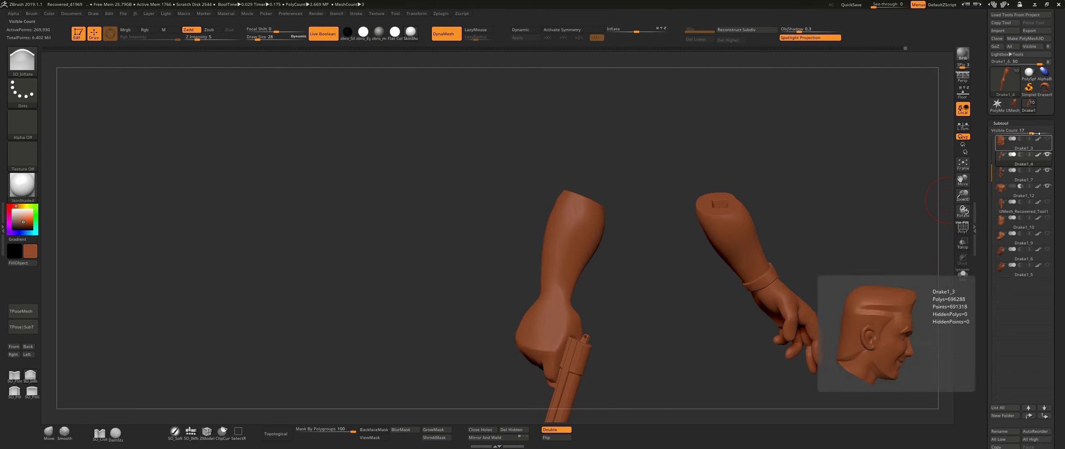
pyautogui.scroll(-5, 1004, 288)
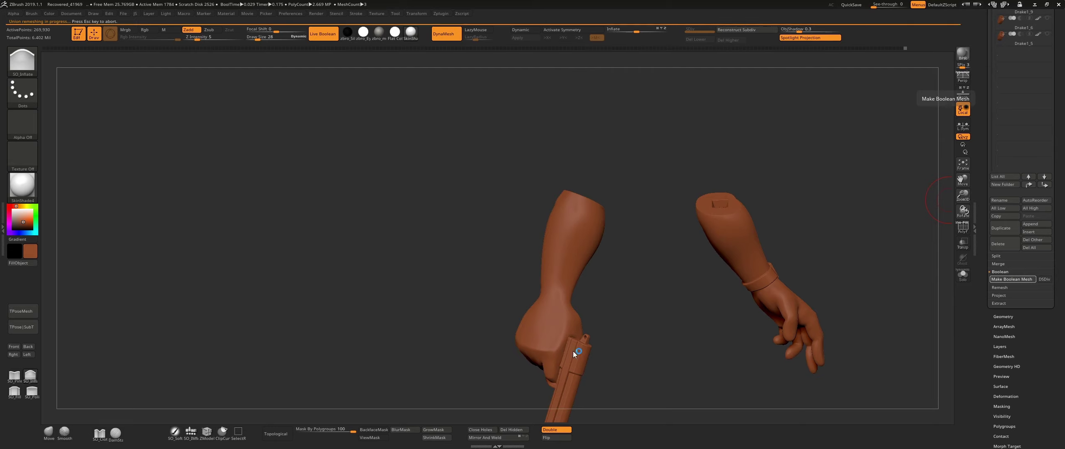
pyautogui.moveTo(837, 195); pyautogui.dragTo(707, 217)
pyautogui.hotkey('shift', 'f')
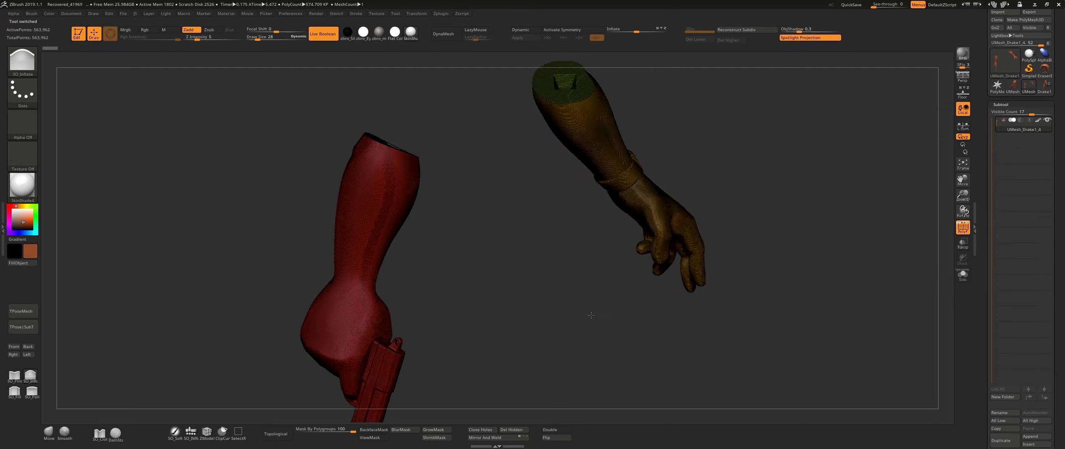
pyautogui.hotkey('shift', 'f')
pyautogui.scroll(-3, 1063, 299)
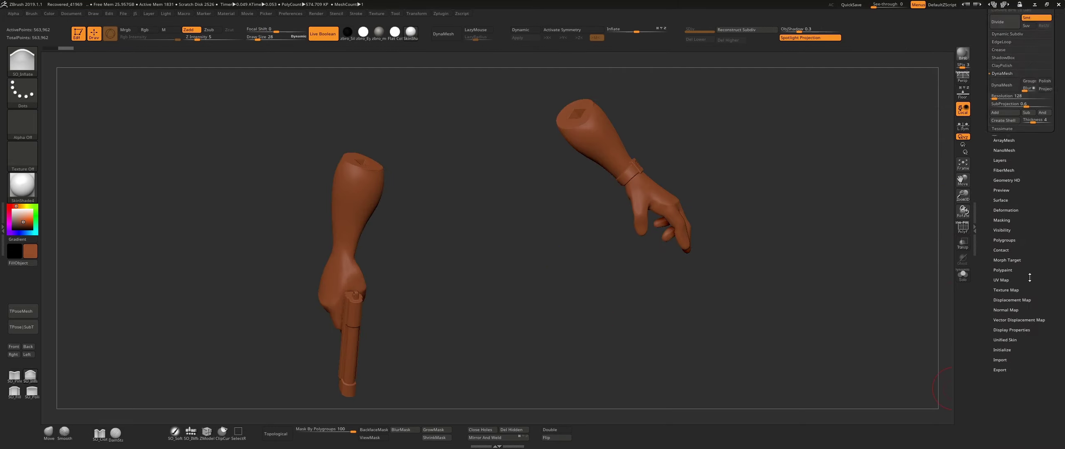
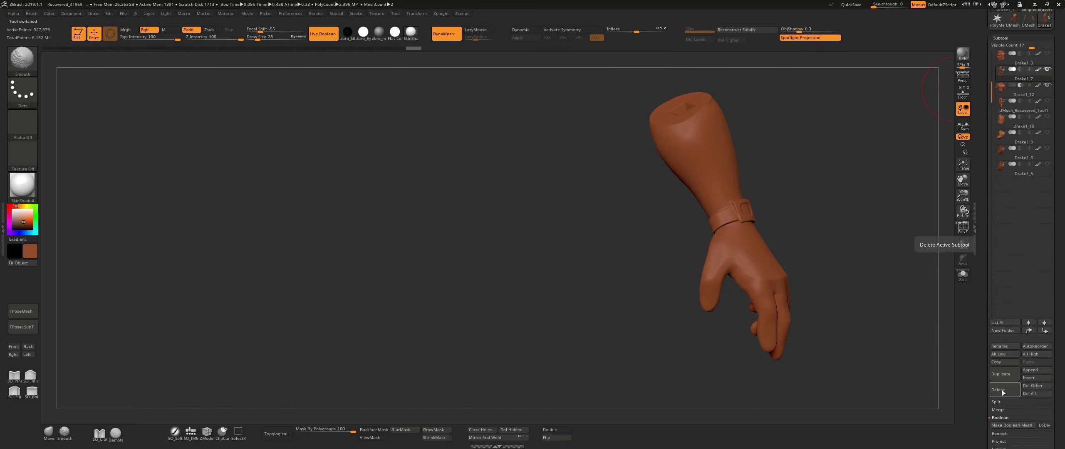
# - Split the arm-and-pistol mesh into two separate subtools with Groups Split
pyautogui.click(927, 409)
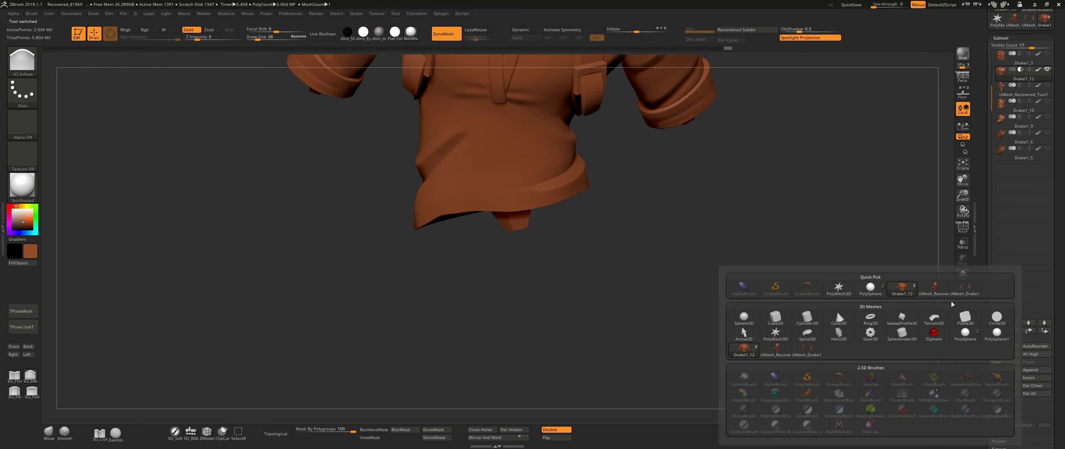
pyautogui.click(777, 236)
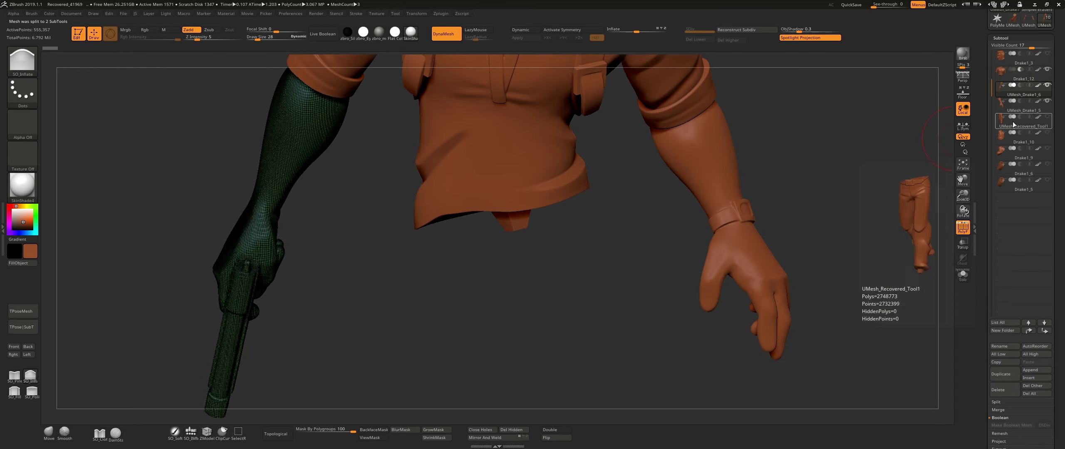
pyautogui.click(1015, 104)
pyautogui.hotkey('shift', 'f')
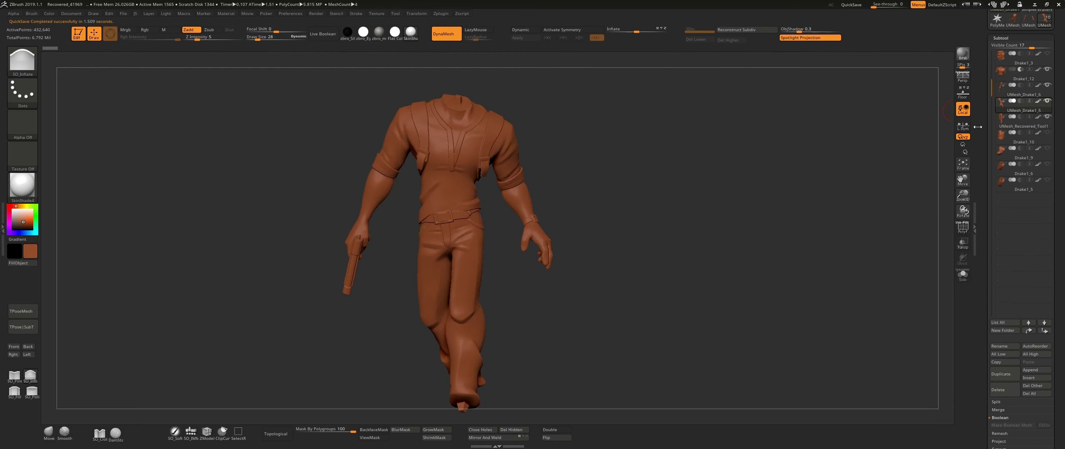
# - Select the Drake1_12 shirt subtool and hide every other subtool
pyautogui.click(1003, 168)
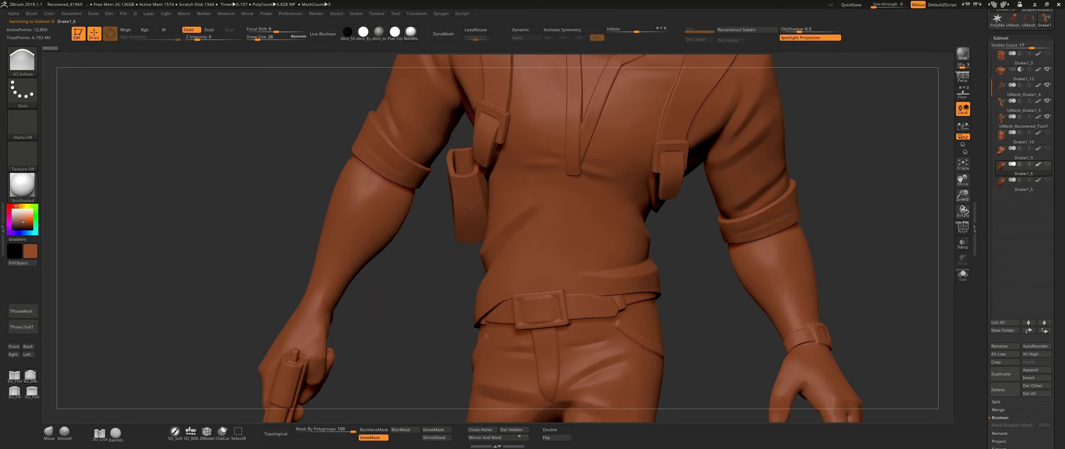
pyautogui.moveTo(779, 253)
pyautogui.mouseDown(button='right')
pyautogui.moveTo(475, 233)
pyautogui.moveTo(707, 216)
pyautogui.mouseUp(button='right')
pyautogui.click(1015, 71)
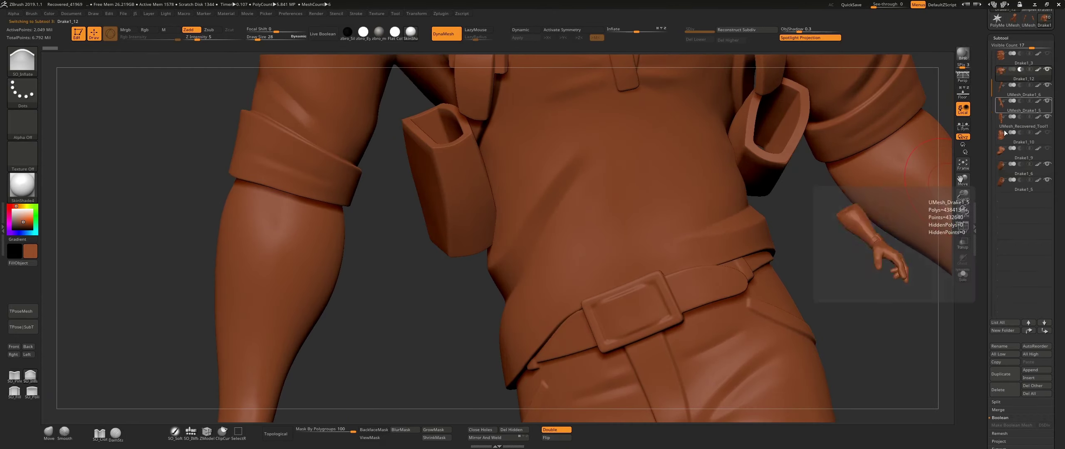
pyautogui.keyDown('shift'); pyautogui.click(1047, 70); pyautogui.keyUp('shift')
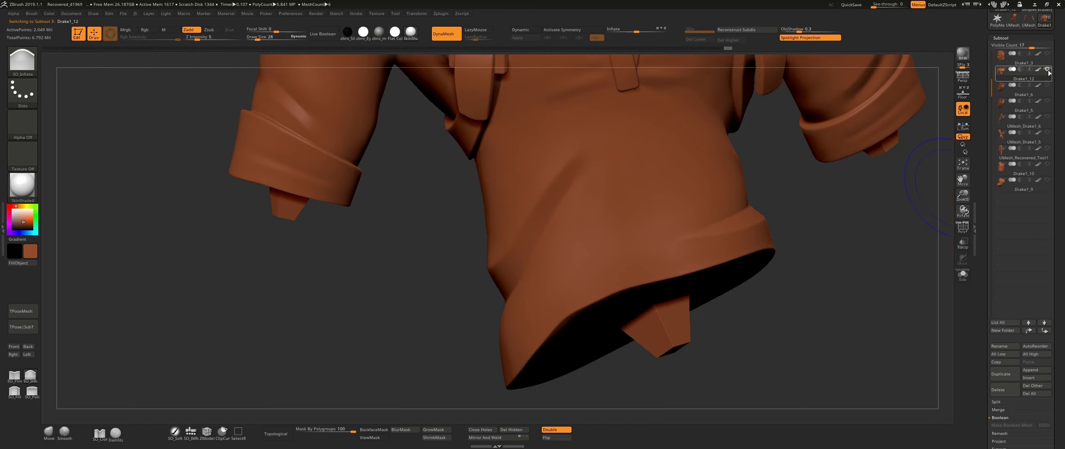
pyautogui.moveTo(881, 239); pyautogui.dragTo(915, 175, button='right')
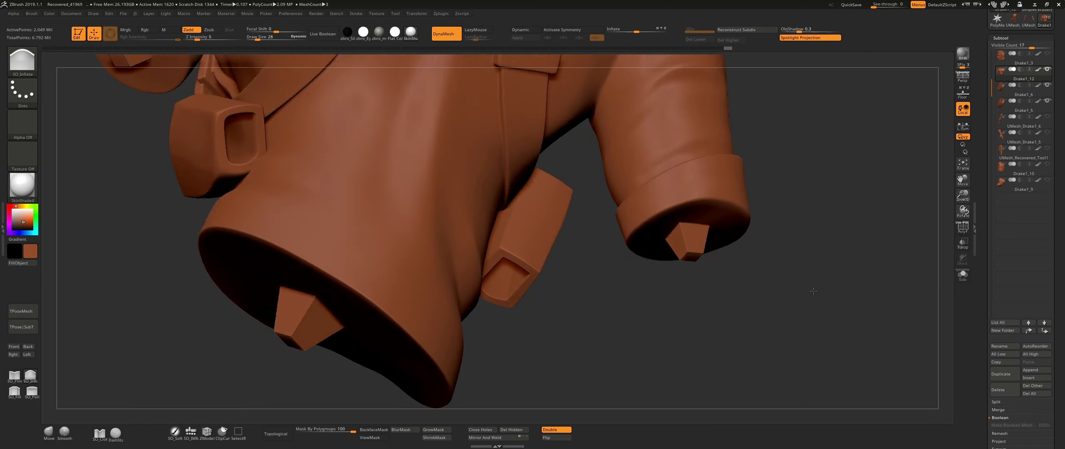
pyautogui.click(1018, 169)
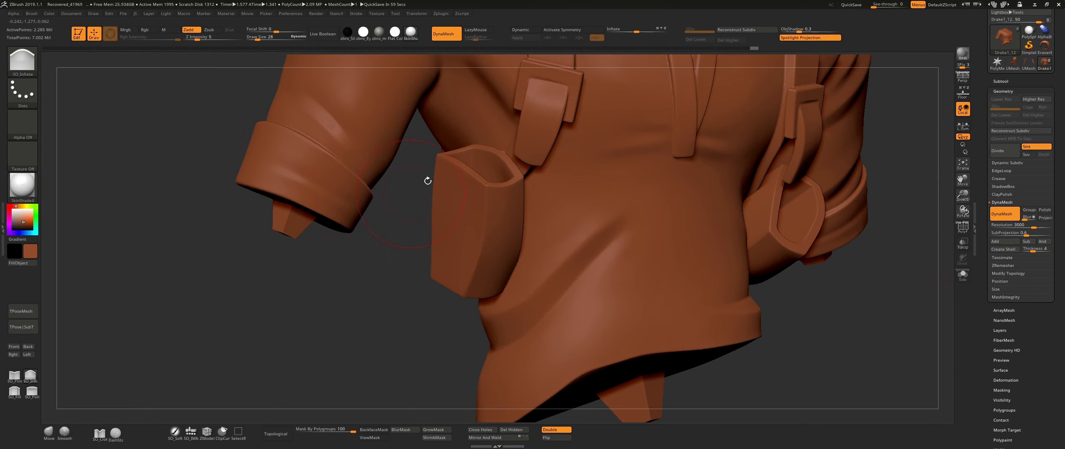
# - Inspect the shirt torso, strap buckle and sleeve, and switch to the Inflate brush
pyautogui.moveTo(427, 181)
pyautogui.mouseDown()
pyautogui.moveTo(617, 259)
pyautogui.moveTo(598, 290)
pyautogui.mouseUp()
pyautogui.moveTo(657, 315); pyautogui.dragTo(523, 248, button='right')
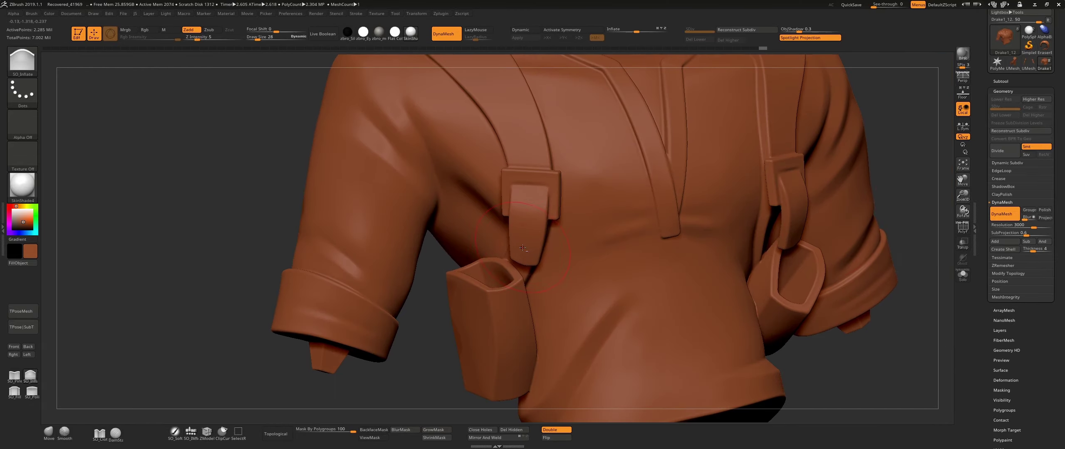
pyautogui.moveTo(729, 376)
pyautogui.mouseDown(button='right')
pyautogui.moveTo(561, 392)
pyautogui.moveTo(795, 292)
pyautogui.moveTo(728, 335)
pyautogui.moveTo(773, 246)
pyautogui.mouseUp(button='right')
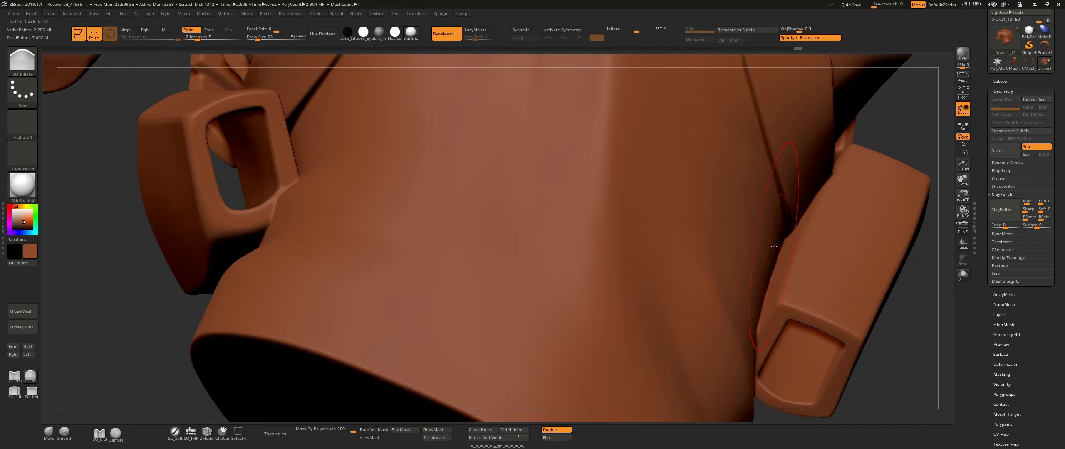
pyautogui.click(29, 376)
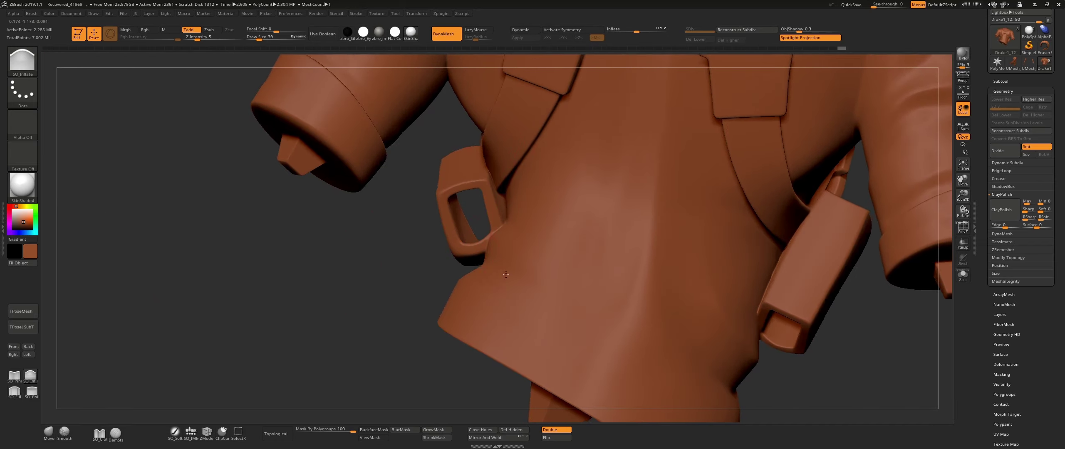
pyautogui.moveTo(506, 275); pyautogui.dragTo(793, 257, button='right')
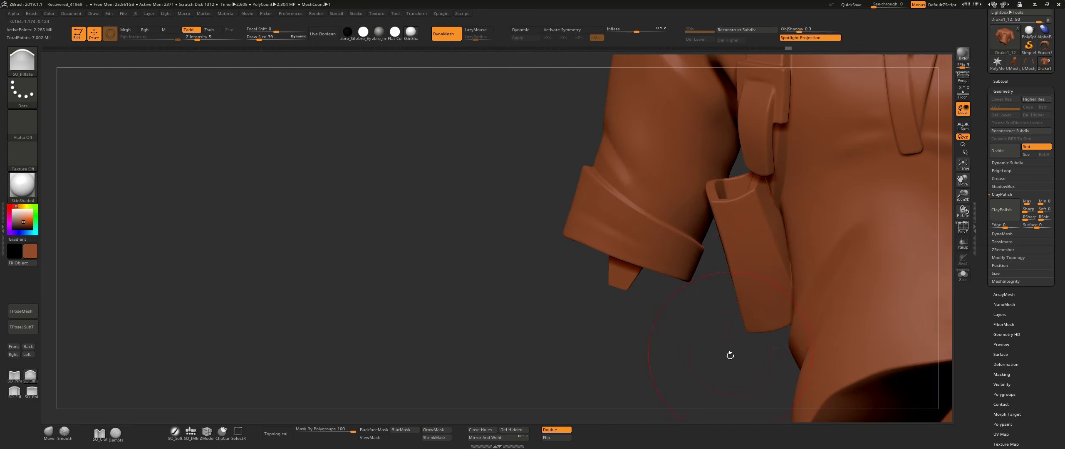
pyautogui.moveTo(730, 356); pyautogui.dragTo(261, 376, button='right')
# - Check the shirt's polygroups, then frame the whole shirt in view
pyautogui.hotkey('shift', 'f')
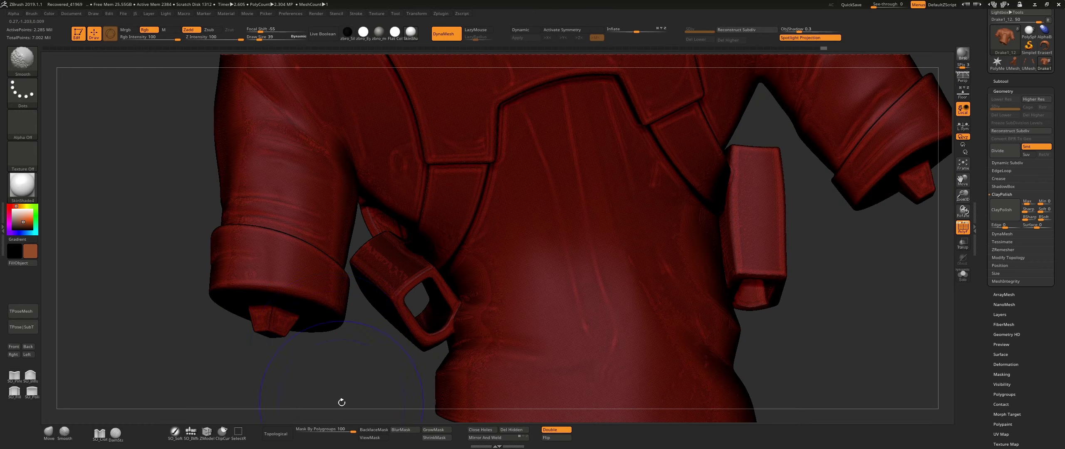
pyautogui.hotkey('shift', 'f')
pyautogui.keyDown('alt'); pyautogui.moveTo(444, 265); pyautogui.dragTo(443, 358, button='right'); pyautogui.keyUp('alt')
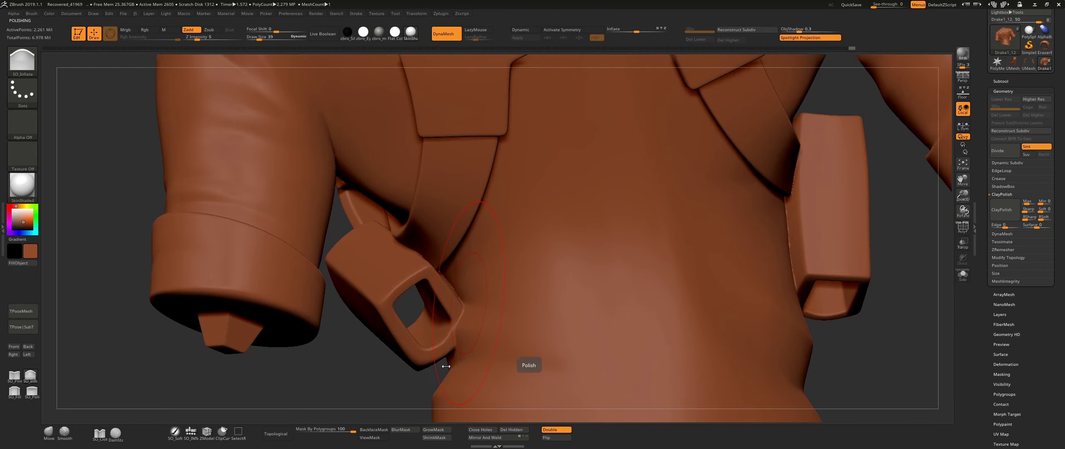
pyautogui.moveTo(830, 326); pyautogui.dragTo(325, 308)
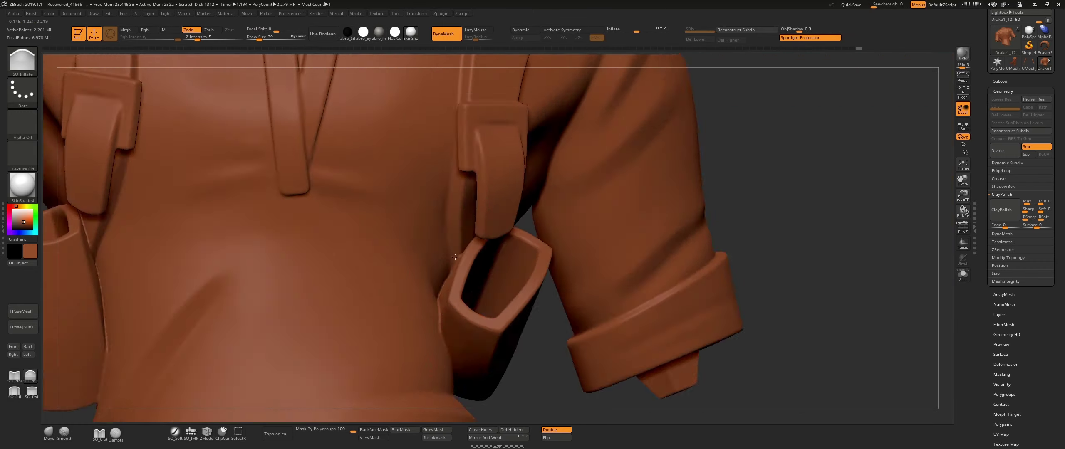
pyautogui.press('f')
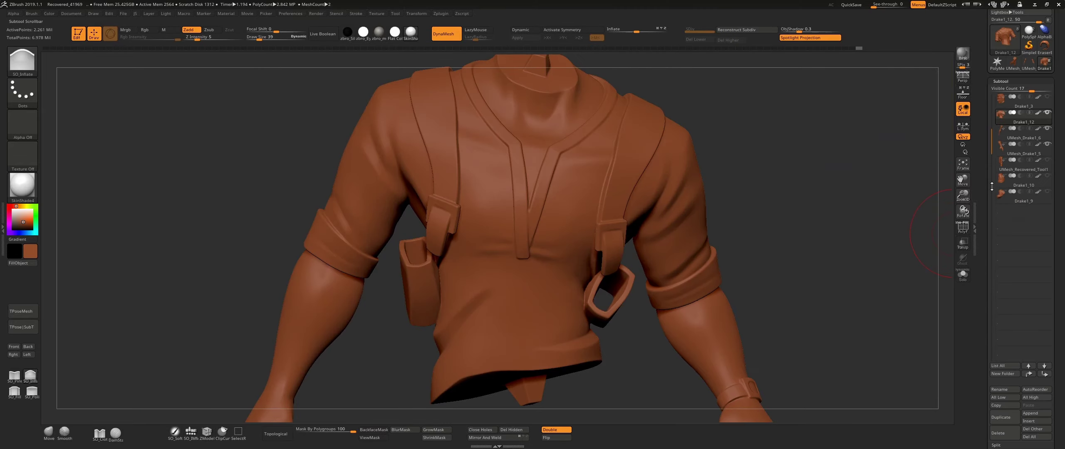
# - Move the soloed UMesh_Recovered_Tool1 pants subtool to the bottom of the list
pyautogui.keyDown('alt'); pyautogui.click(509, 344); pyautogui.keyUp('alt')
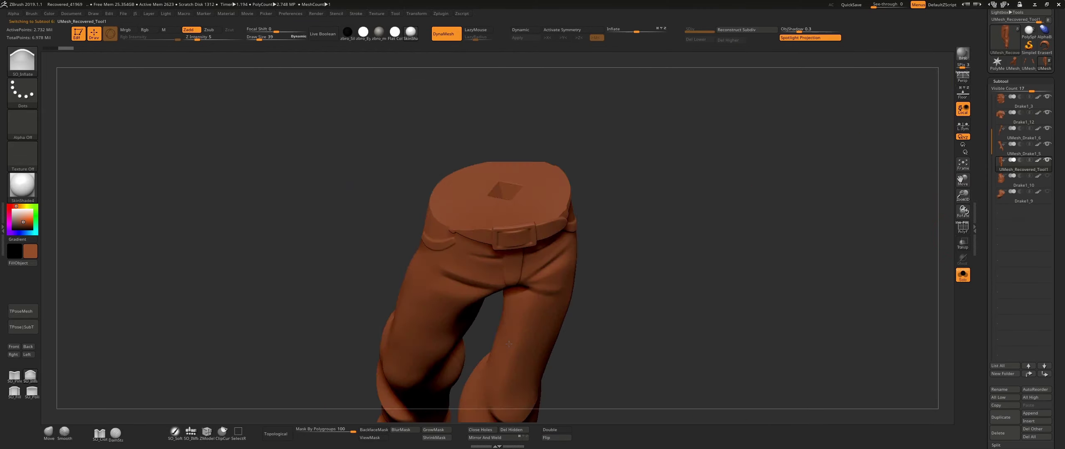
pyautogui.moveTo(508, 344)
pyautogui.mouseDown()
pyautogui.moveTo(603, 174)
pyautogui.moveTo(730, 318)
pyautogui.mouseUp()
pyautogui.moveTo(1007, 167)
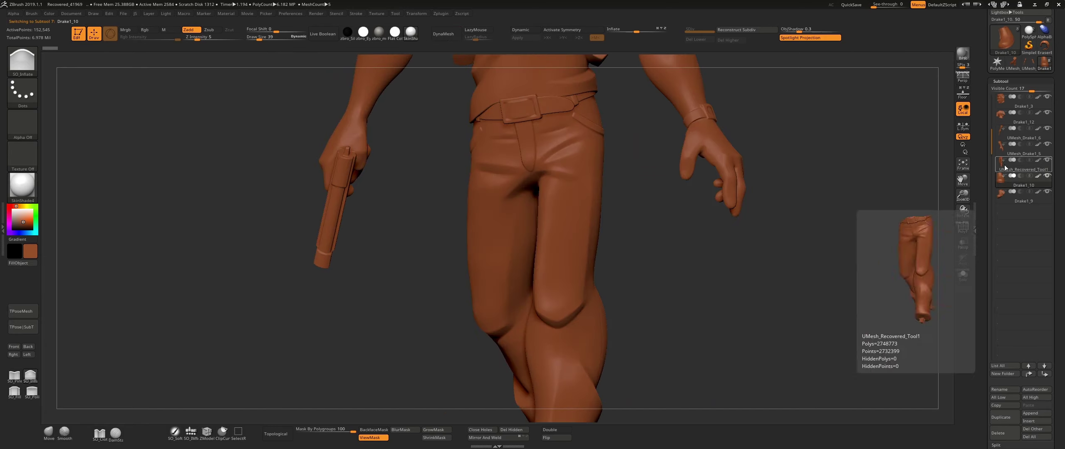
pyautogui.moveTo(1010, 174); pyautogui.dragTo(1041, 157)
# - Inspect the boot's polygroups, delete hidden pants geometry, then undo to restore the leg
pyautogui.moveTo(764, 288); pyautogui.dragTo(604, 341)
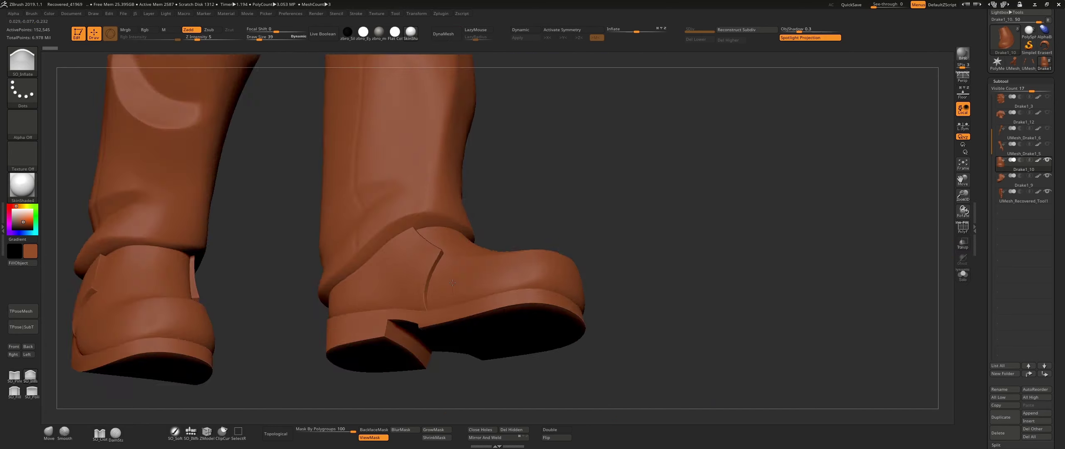
pyautogui.hotkey('shift', 'f')
pyautogui.click(525, 308)
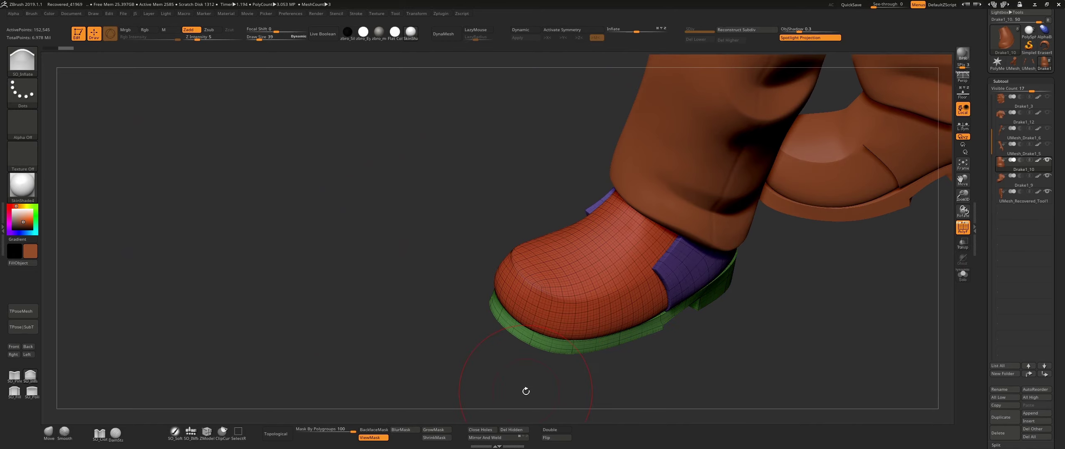
pyautogui.press('b')
pyautogui.press('m')
pyautogui.press('v')
pyautogui.moveTo(525, 387); pyautogui.dragTo(459, 309)
pyautogui.hotkey('shift', 'f')
pyautogui.scroll(3, 498, 269)
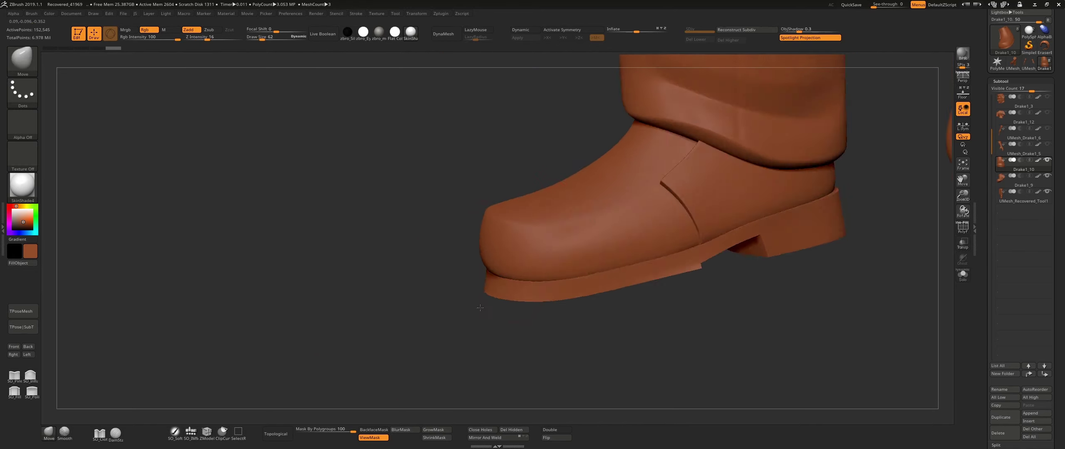
pyautogui.moveTo(498, 270)
pyautogui.mouseDown()
pyautogui.moveTo(599, 290)
pyautogui.moveTo(388, 302)
pyautogui.moveTo(790, 313)
pyautogui.mouseUp()
pyautogui.hotkey('ctrl', 'z')
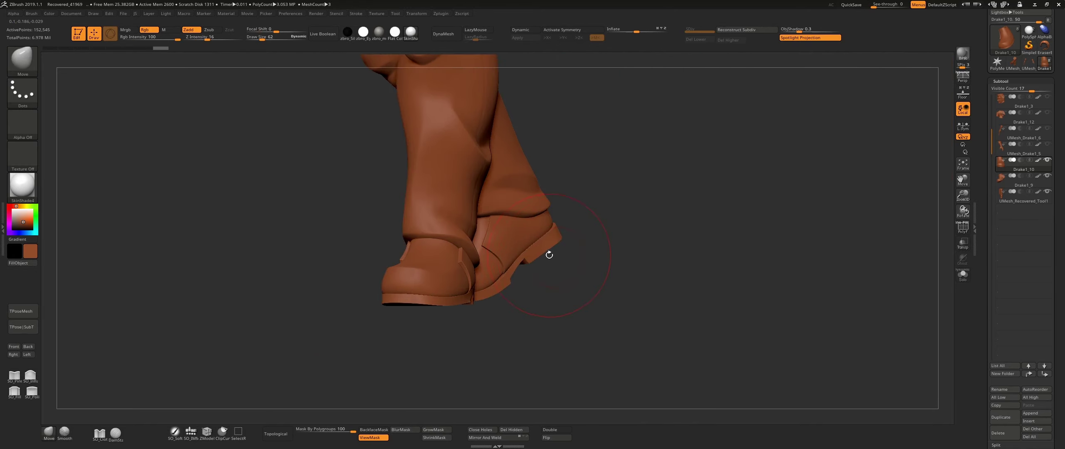
# - Insert a PM3D cylinder subtool and reshape it into a flat bevelled disc under the boots
pyautogui.click(1029, 421)
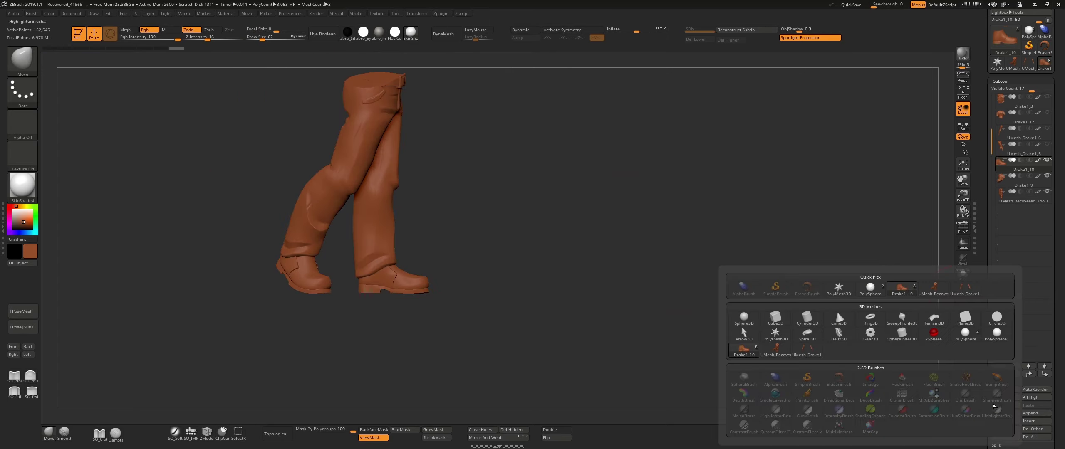
pyautogui.click(832, 316)
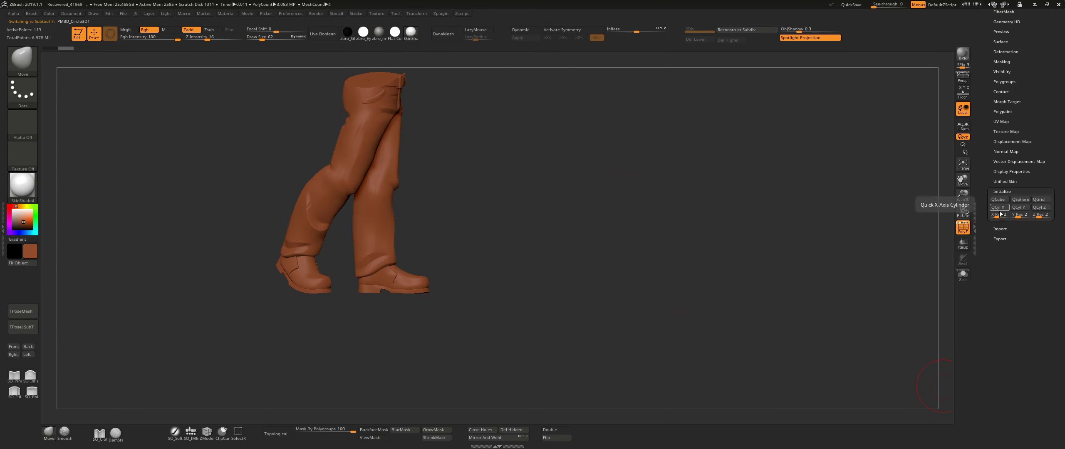
pyautogui.moveTo(525, 279); pyautogui.dragTo(1060, 192)
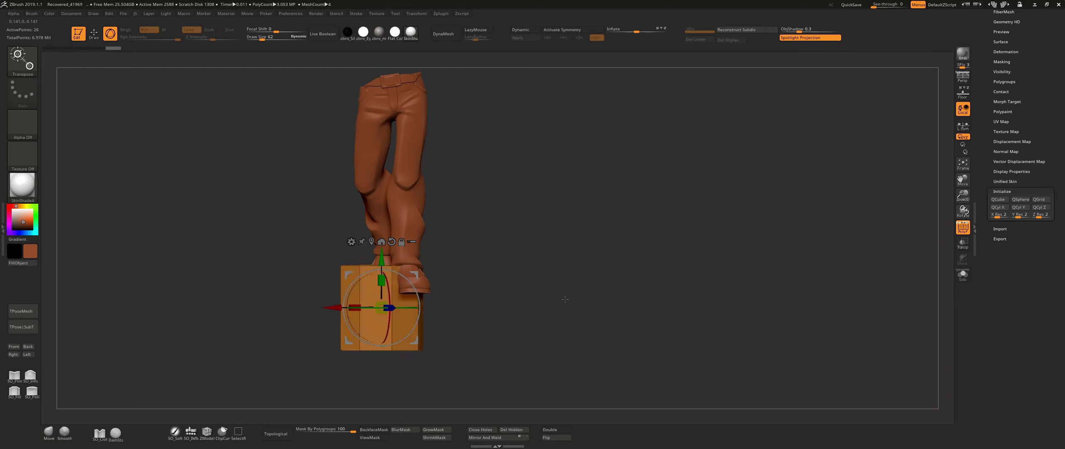
pyautogui.moveTo(379, 303); pyautogui.dragTo(347, 305)
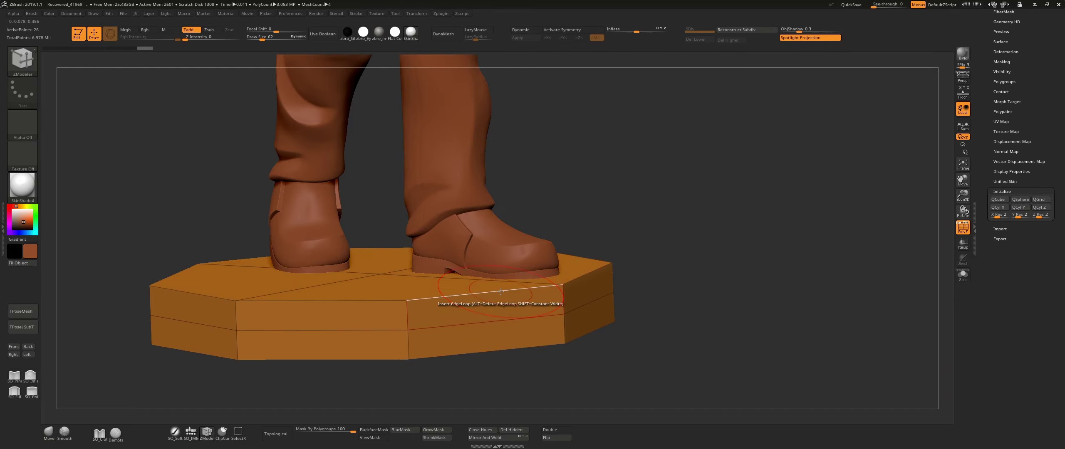
pyautogui.moveTo(407, 342); pyautogui.dragTo(654, 368)
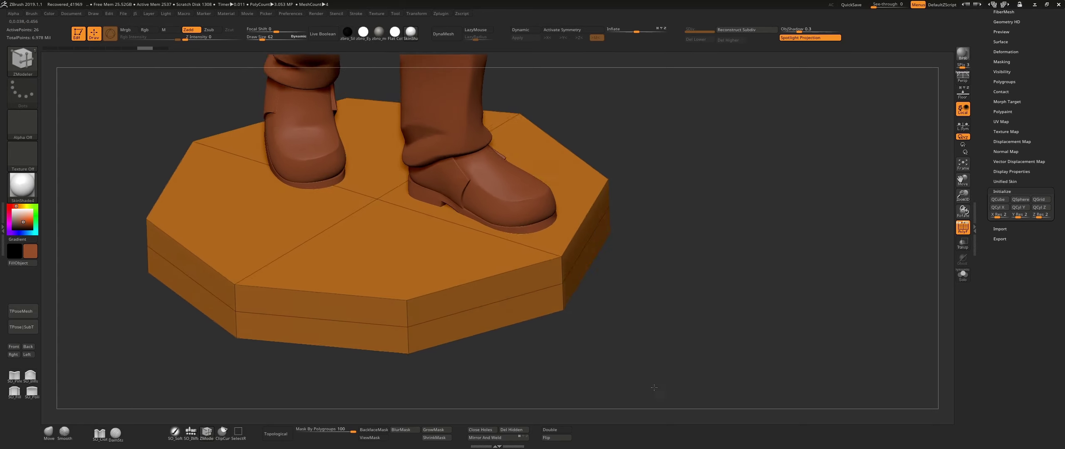
pyautogui.click(373, 253)
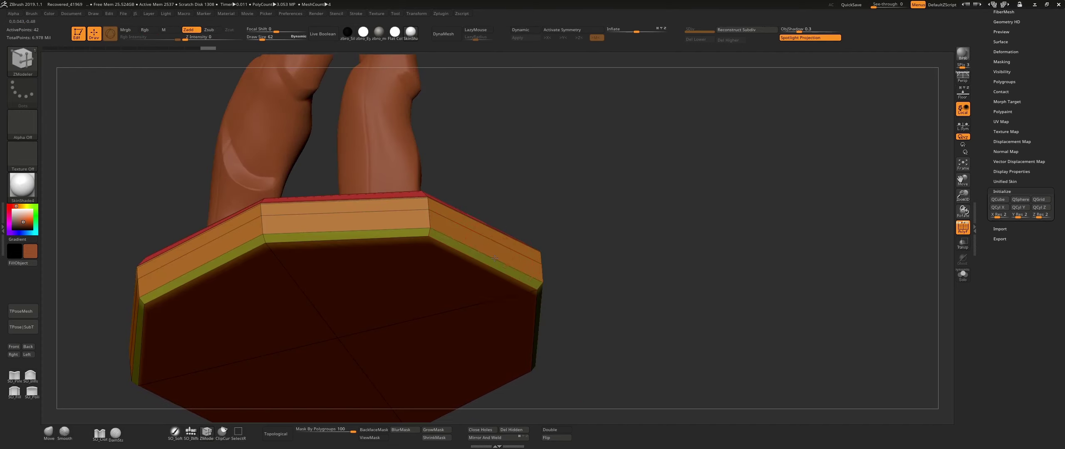
pyautogui.keyDown('shift'); pyautogui.moveTo(494, 258); pyautogui.dragTo(654, 284); pyautogui.keyUp('shift')
pyautogui.hotkey('shift', 'f')
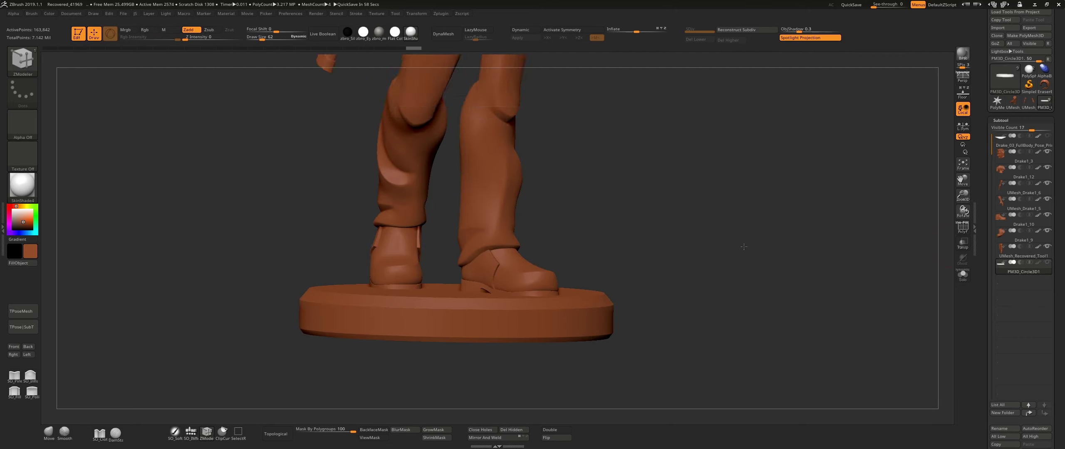
# - Scale peg cubes into both boot soles, the first to about 0.68
pyautogui.moveTo(904, 314); pyautogui.dragTo(208, 426)
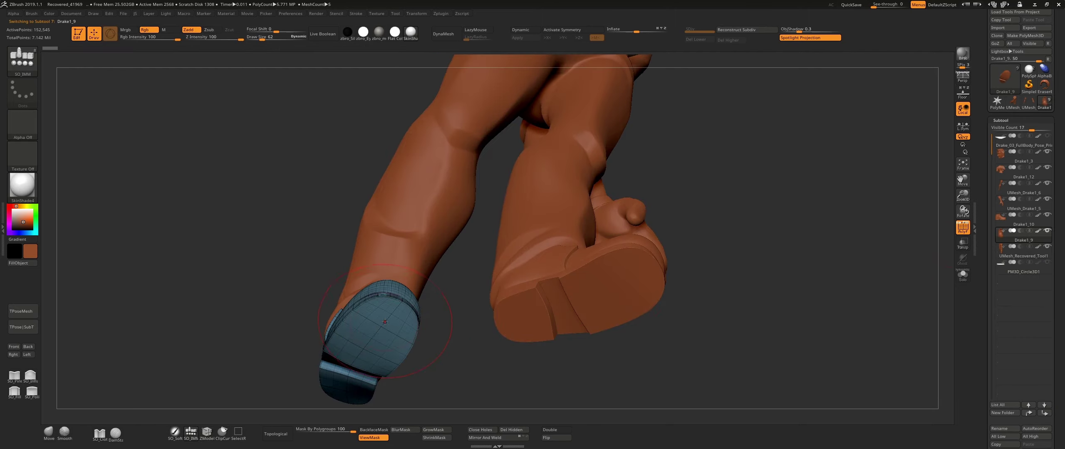
pyautogui.moveTo(384, 321)
pyautogui.mouseDown()
pyautogui.moveTo(696, 307)
pyautogui.moveTo(416, 294)
pyautogui.mouseUp()
pyautogui.press('w')
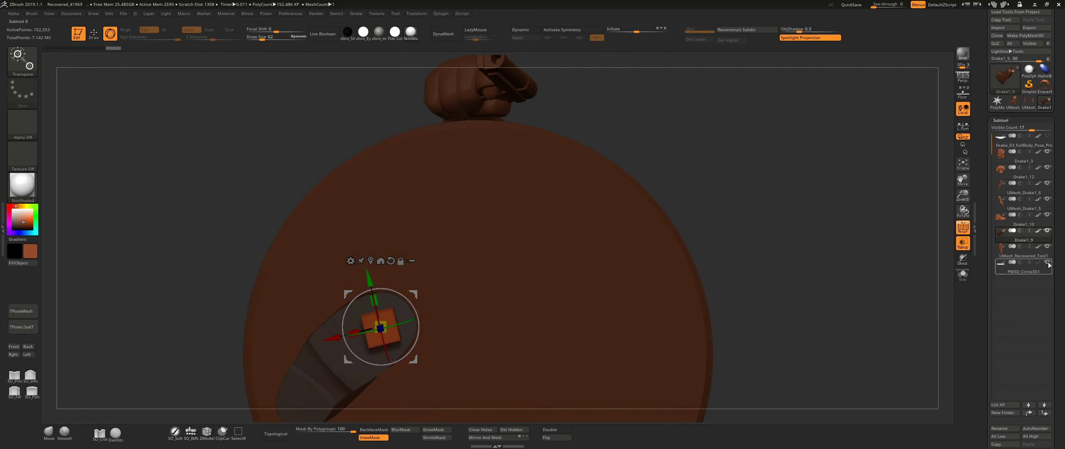
pyautogui.click(1048, 263)
pyautogui.moveTo(749, 317); pyautogui.dragTo(447, 329)
pyautogui.moveTo(379, 327); pyautogui.dragTo(649, 271)
pyautogui.press('q')
pyautogui.keyDown('alt'); pyautogui.click(508, 278); pyautogui.keyUp('alt')
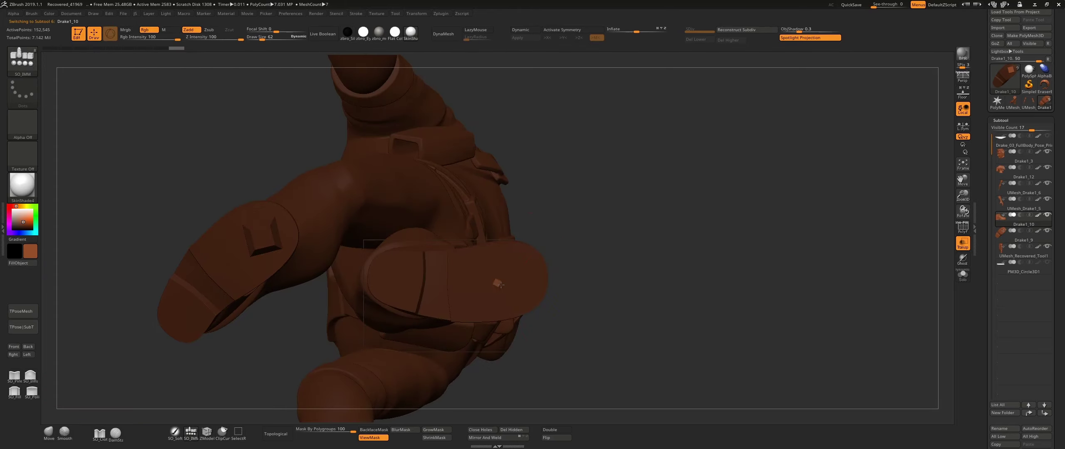
pyautogui.moveTo(649, 179); pyautogui.dragTo(662, 315)
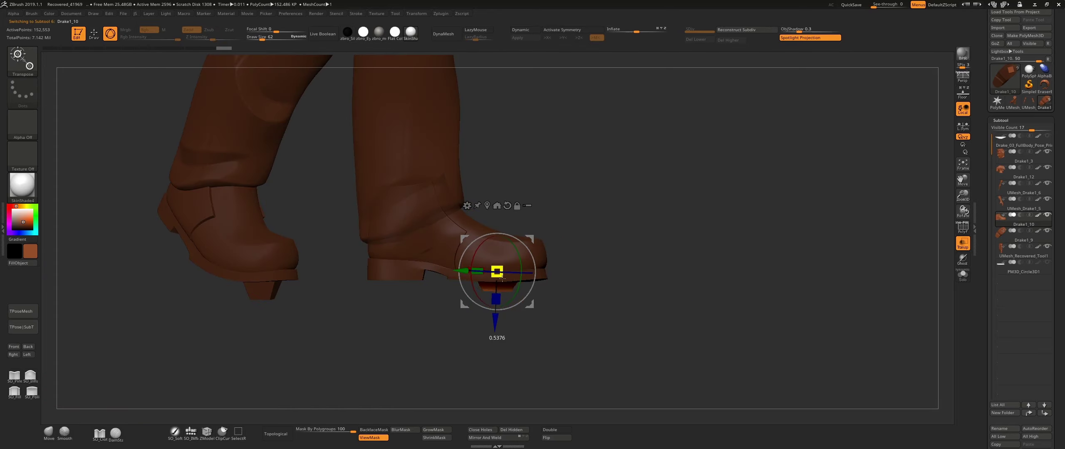
pyautogui.press('q')
pyautogui.moveTo(624, 333); pyautogui.dragTo(708, 325)
# - Build the boolean boot mesh, DynaMesh and ClayPolish it, then return to the character tool
pyautogui.click(1016, 234)
pyautogui.moveTo(1020, 240)
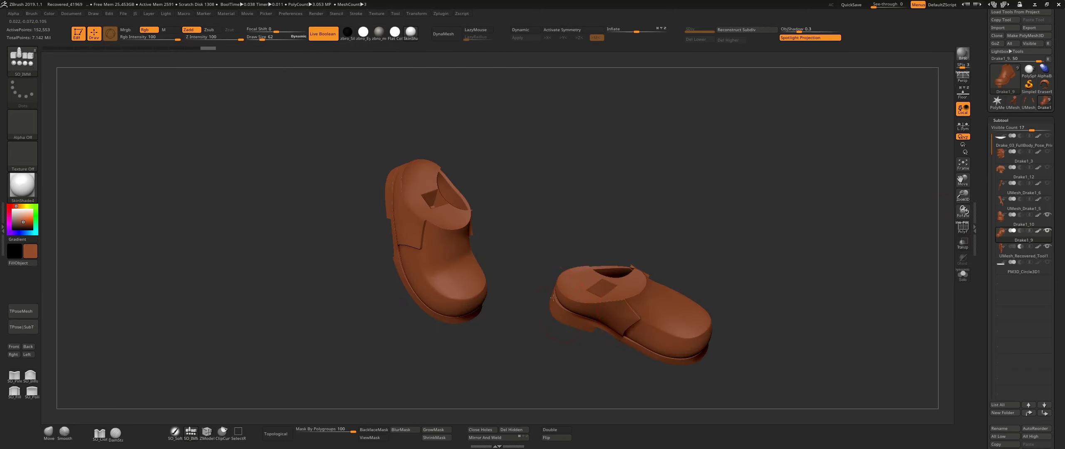
pyautogui.scroll(-3, 1011, 410)
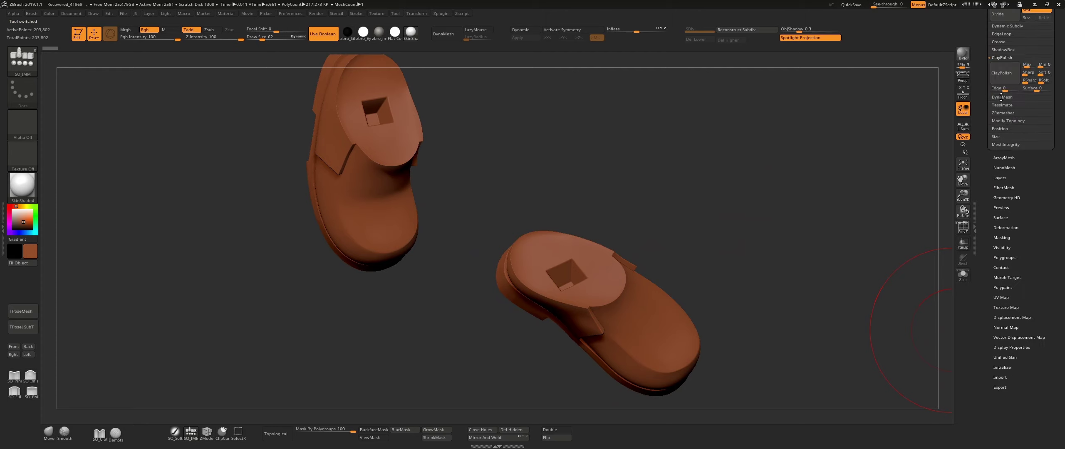
pyautogui.click(1002, 77)
pyautogui.hotkey('shift', 'f')
pyautogui.hotkey('shift', 'f')
pyautogui.moveTo(599, 237); pyautogui.dragTo(527, 297)
pyautogui.click(1002, 58)
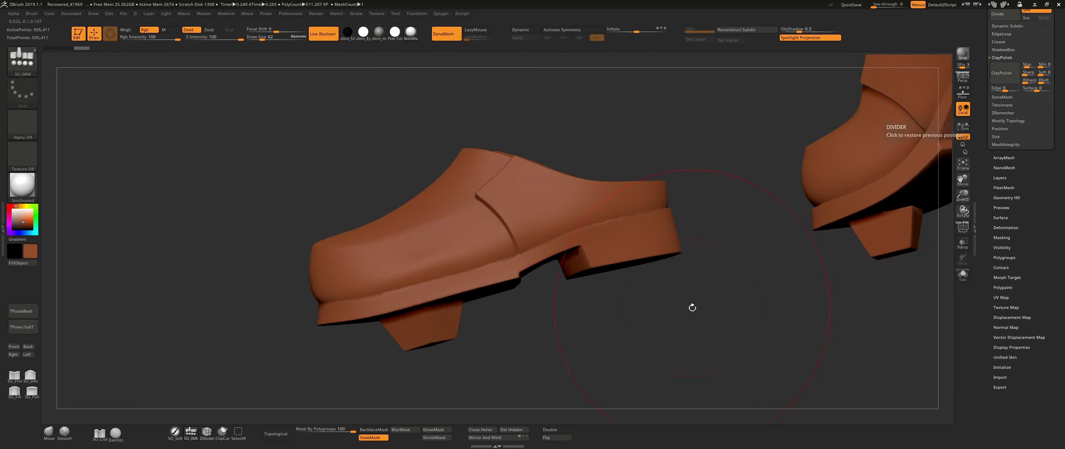
pyautogui.moveTo(692, 306)
pyautogui.mouseDown()
pyautogui.moveTo(641, 290)
pyautogui.moveTo(697, 336)
pyautogui.moveTo(553, 352)
pyautogui.mouseUp()
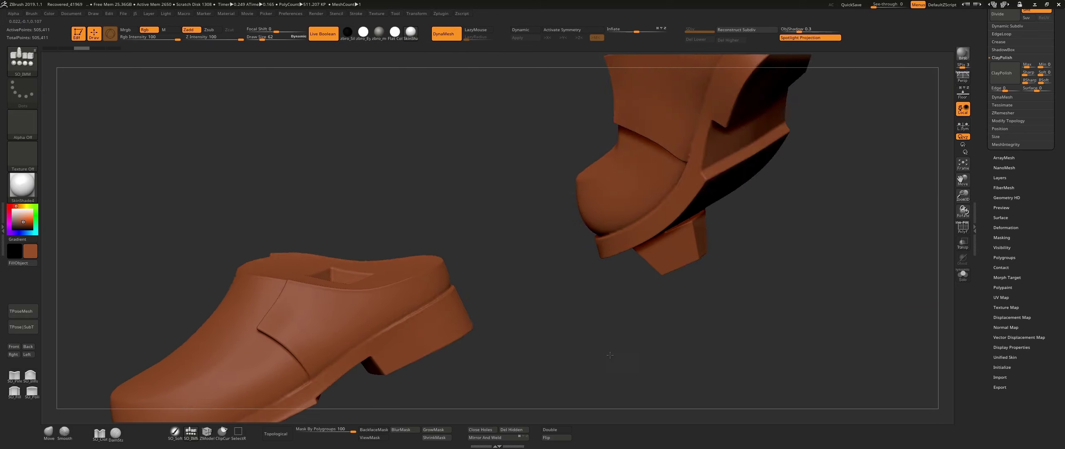
pyautogui.press('g')
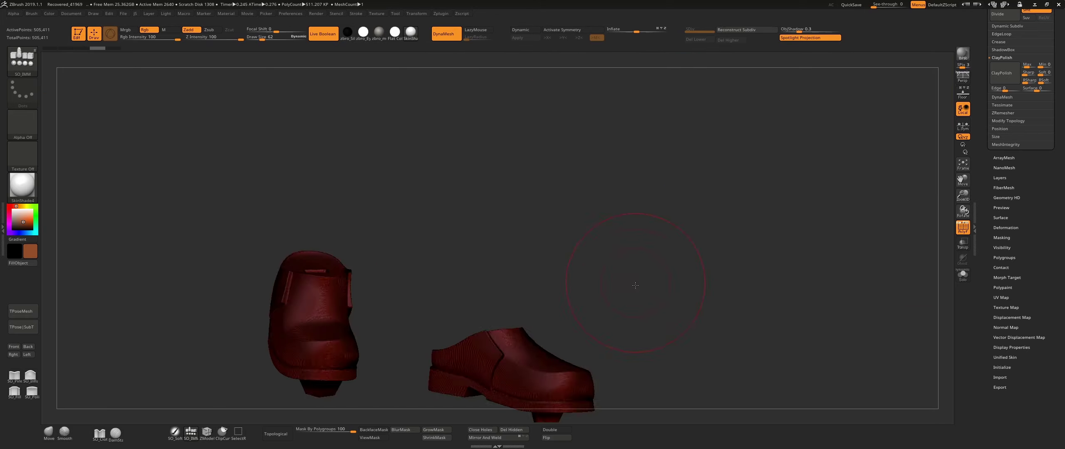
pyautogui.click(997, 76)
pyautogui.click(321, 35)
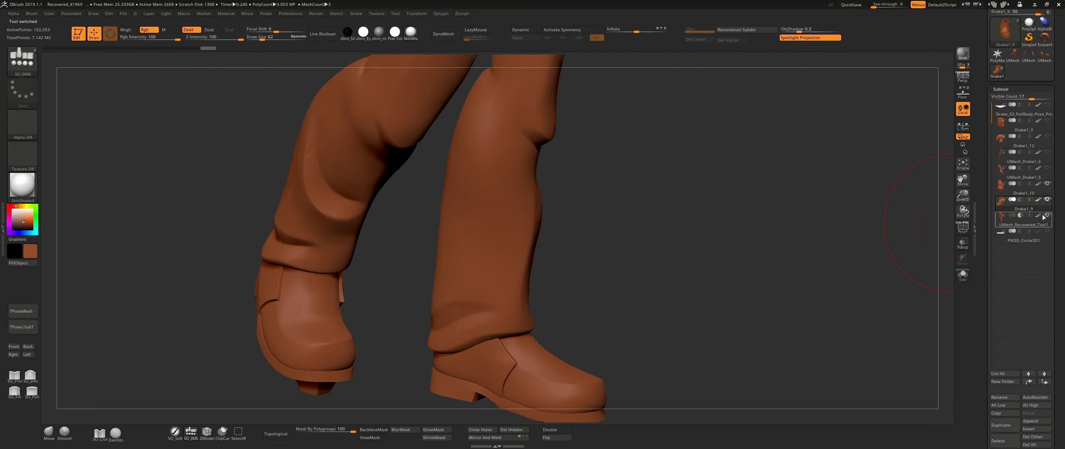
# - Delete the Drake1_9 and Drake1_10 boots and insert the boolean boot tool
pyautogui.click(998, 441)
pyautogui.click(997, 391)
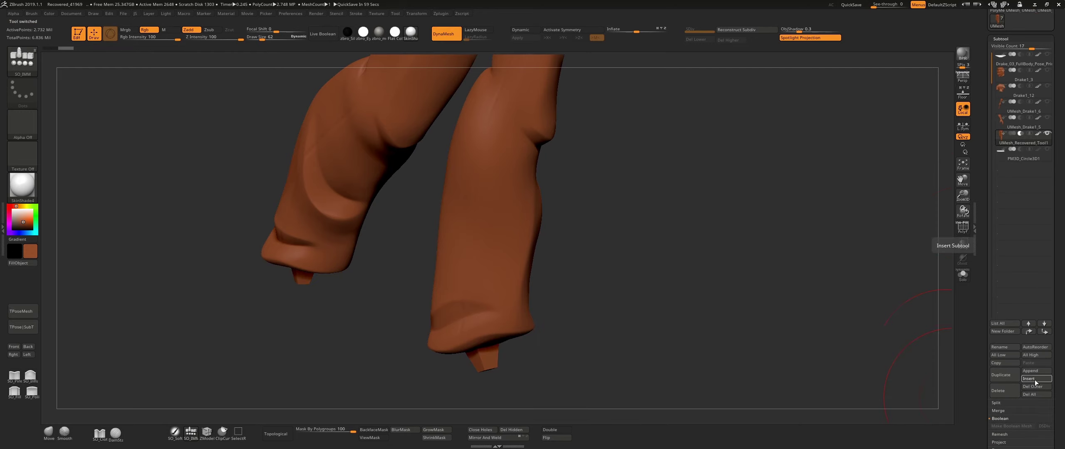
pyautogui.click(1036, 379)
pyautogui.click(777, 283)
# - Groups Split the boots into UMesh_Drake1_12 and UMesh_Drake1_11 subtools
pyautogui.hotkey('shift', 'f')
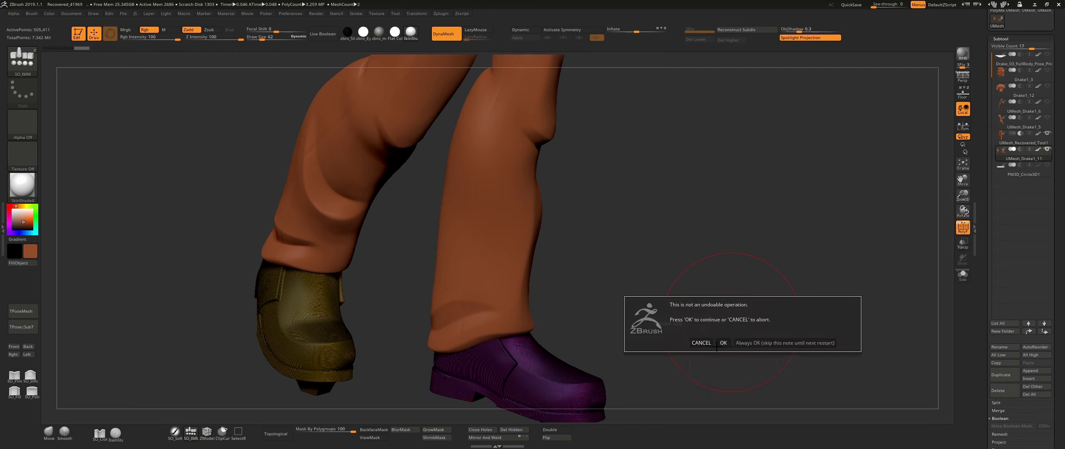
pyautogui.click(723, 343)
pyautogui.hotkey('shift', 'f')
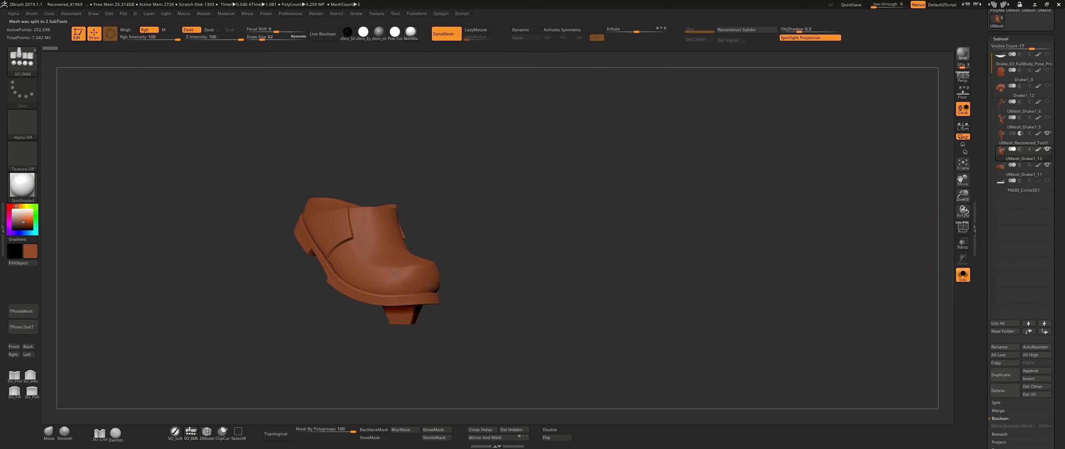
pyautogui.moveTo(395, 275)
pyautogui.mouseDown()
pyautogui.moveTo(558, 212)
pyautogui.moveTo(592, 281)
pyautogui.mouseUp()
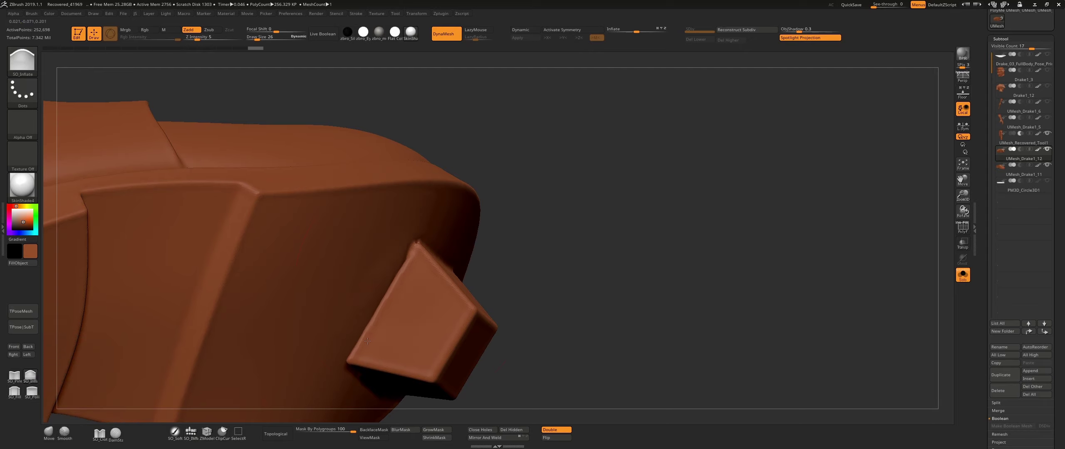
# - DynaMesh the soloed boot and set the brush size to 19
pyautogui.press('f')
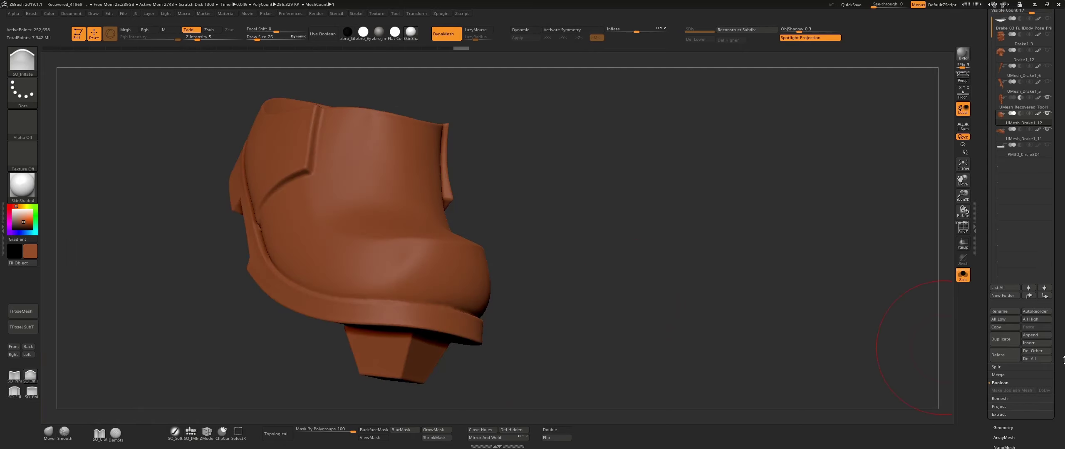
pyautogui.moveTo(1056, 291); pyautogui.dragTo(1055, 228)
pyautogui.click(1002, 167)
pyautogui.moveTo(750, 185); pyautogui.dragTo(518, 320)
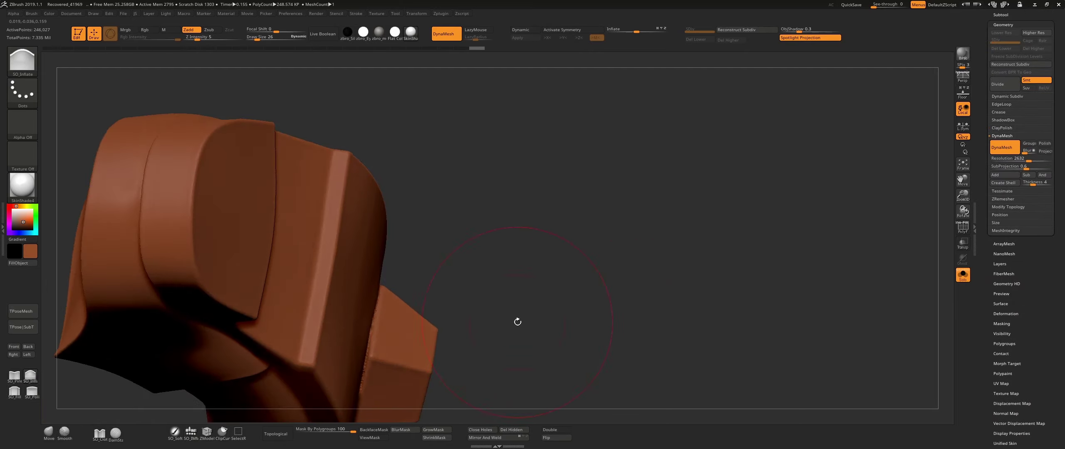
pyautogui.moveTo(367, 378); pyautogui.dragTo(441, 236, button='right')
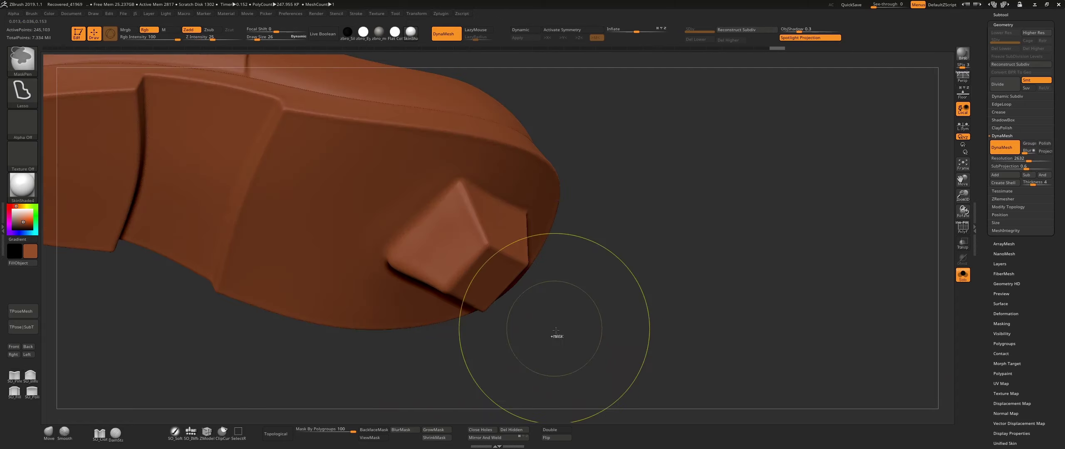
pyautogui.press('s')
pyautogui.moveTo(441, 236); pyautogui.dragTo(452, 237)
pyautogui.moveTo(451, 236)
pyautogui.mouseDown(button='right')
pyautogui.moveTo(333, 206)
pyautogui.moveTo(684, 283)
pyautogui.moveTo(538, 235)
pyautogui.mouseUp(button='right')
# - Hide and unhide parts of the shoe with Double Sided on to inspect its inside and sole
pyautogui.keyDown('ctrl'); pyautogui.keyDown('shift'); pyautogui.moveTo(538, 235); pyautogui.dragTo(462, 345); pyautogui.keyUp('shift'); pyautogui.keyUp('ctrl')
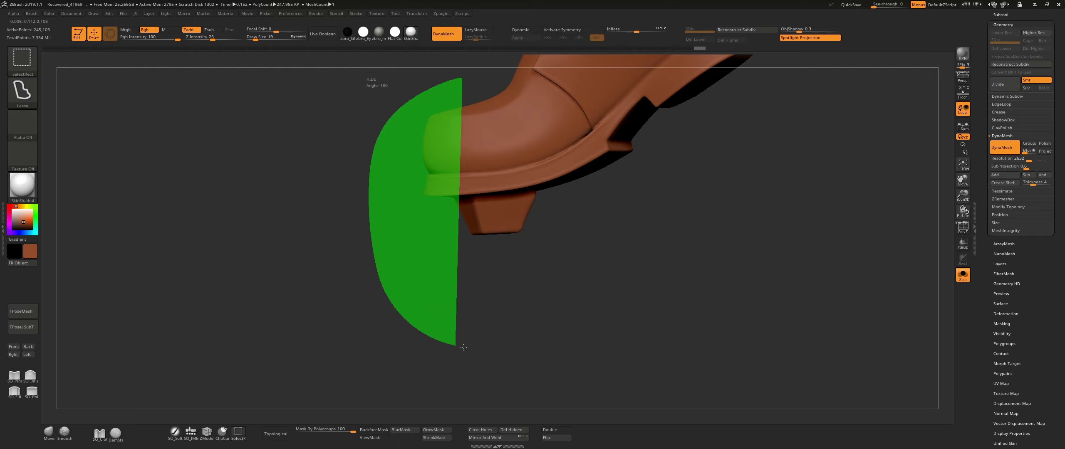
pyautogui.click(550, 430)
pyautogui.moveTo(624, 316)
pyautogui.mouseDown()
pyautogui.moveTo(734, 361)
pyautogui.moveTo(744, 200)
pyautogui.moveTo(668, 308)
pyautogui.mouseUp()
pyautogui.keyDown('ctrl'); pyautogui.keyDown('shift'); pyautogui.click(734, 361); pyautogui.keyUp('shift'); pyautogui.keyUp('ctrl')
pyautogui.moveTo(450, 155)
pyautogui.mouseDown()
pyautogui.moveTo(464, 228)
pyautogui.moveTo(160, 361)
pyautogui.mouseUp()
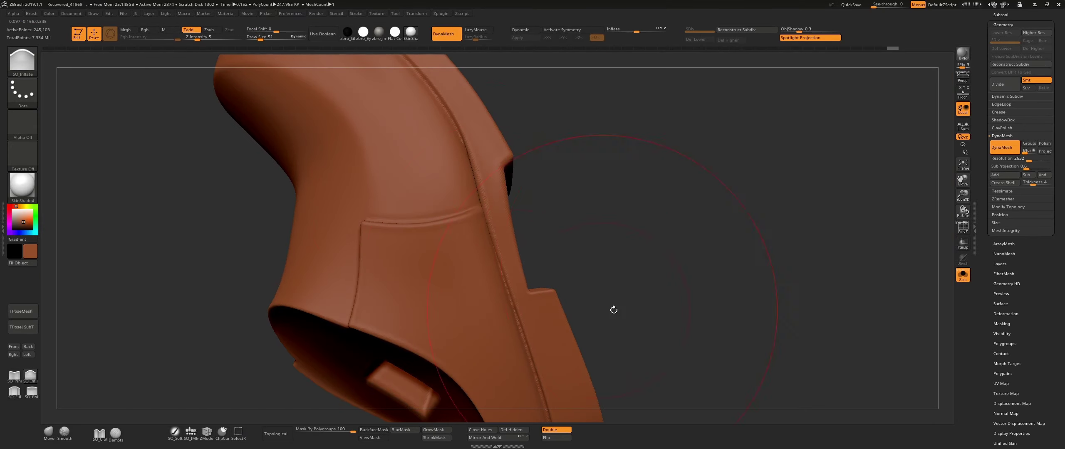
pyautogui.moveTo(614, 310); pyautogui.dragTo(615, 180)
pyautogui.moveTo(573, 305)
pyautogui.keyDown('alt'); pyautogui.mouseDown()
pyautogui.moveTo(459, 259)
pyautogui.moveTo(487, 106)
pyautogui.moveTo(583, 125)
pyautogui.moveTo(536, 236)
pyautogui.moveTo(801, 114)
pyautogui.mouseUp(); pyautogui.keyUp('alt')
pyautogui.keyDown('ctrl'); pyautogui.keyDown('shift'); pyautogui.click(292, 249); pyautogui.keyUp('shift'); pyautogui.keyUp('ctrl')
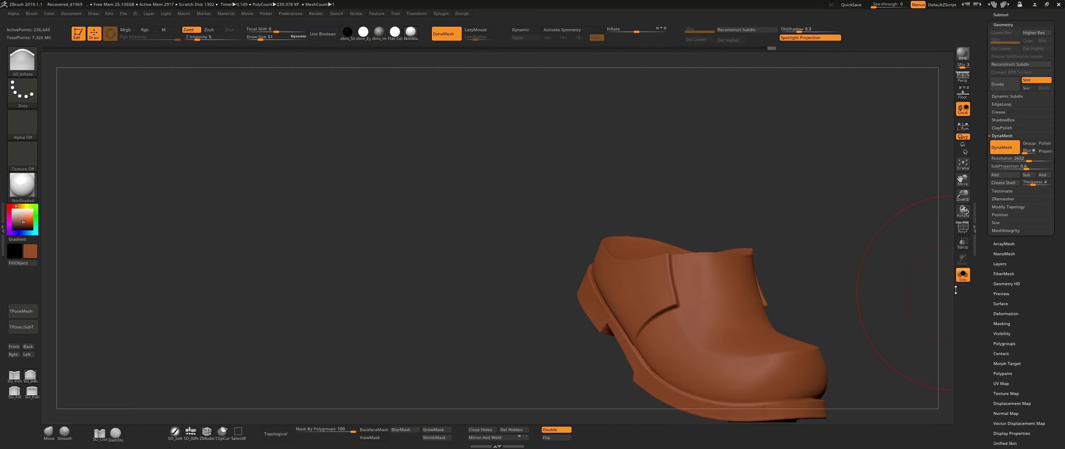
pyautogui.moveTo(624, 208)
pyautogui.mouseDown()
pyautogui.moveTo(820, 267)
pyautogui.moveTo(631, 249)
pyautogui.mouseUp()
# - Select UMesh_Drake1_11 and show all subtools again
pyautogui.keyDown('alt'); pyautogui.click(820, 267); pyautogui.keyUp('alt')
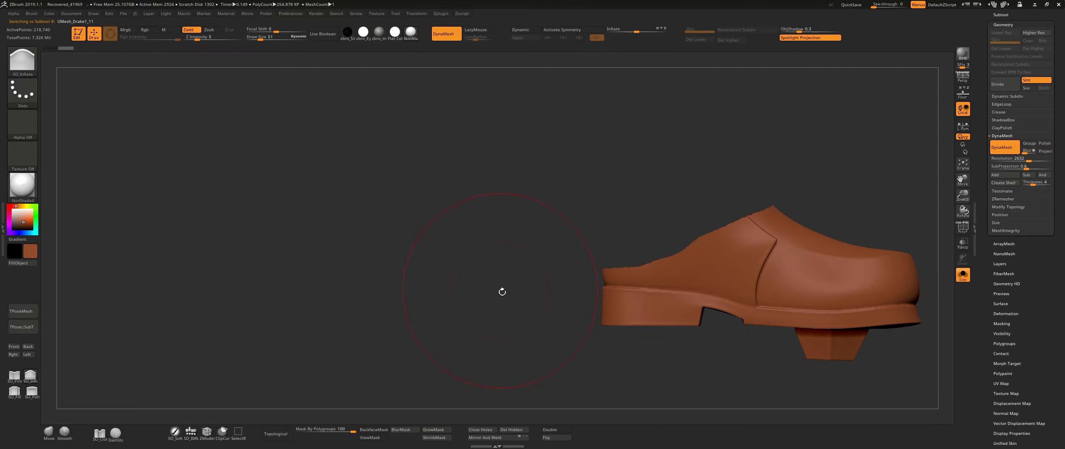
pyautogui.moveTo(502, 292); pyautogui.dragTo(808, 286)
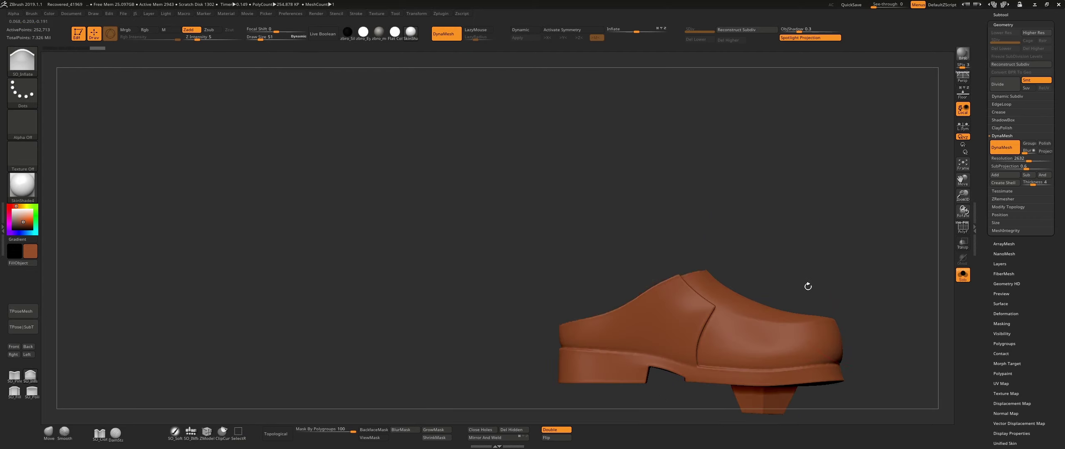
pyautogui.click(964, 274)
# - Show the round base with Live Boolean on and build a boolean mesh of base and boots
pyautogui.click(1048, 269)
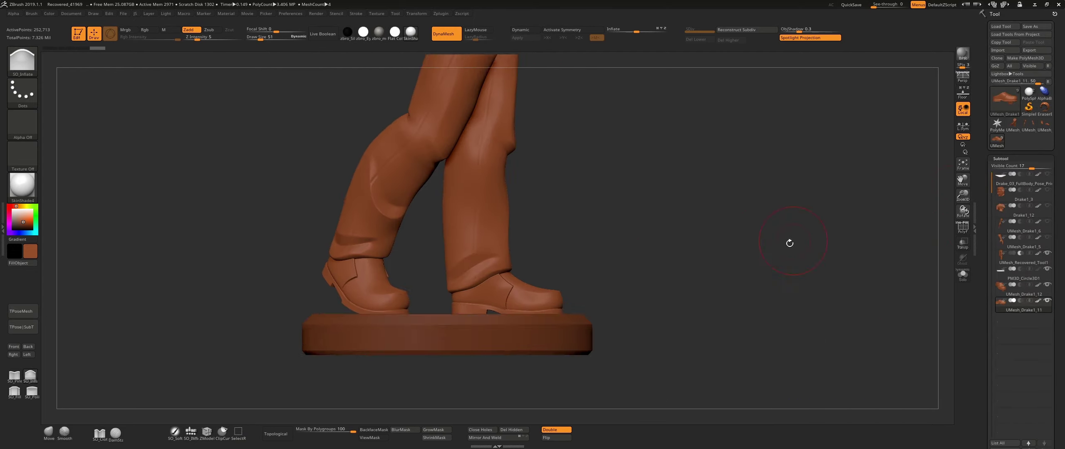
pyautogui.click(1047, 252)
pyautogui.click(332, 39)
pyautogui.keyDown('shift'); pyautogui.moveTo(513, 167); pyautogui.dragTo(513, 313); pyautogui.keyUp('shift')
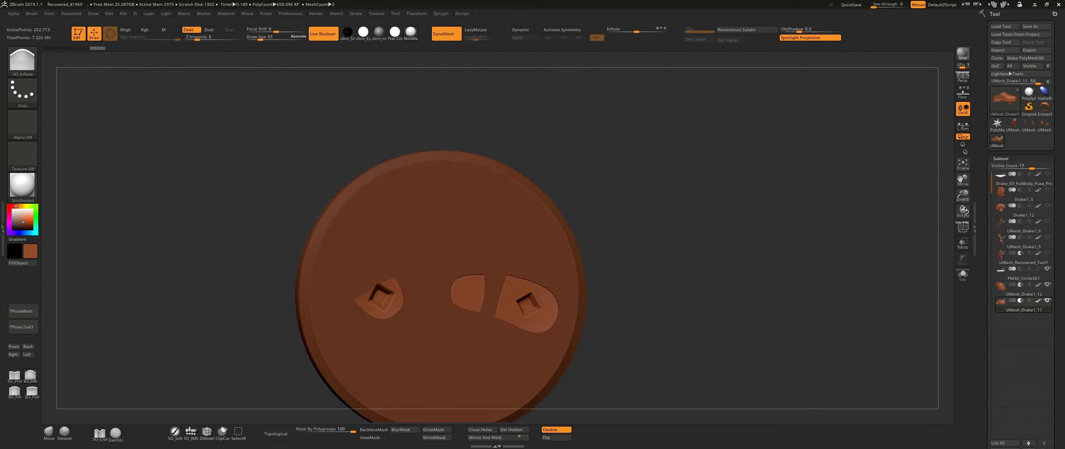
pyautogui.click(1004, 280)
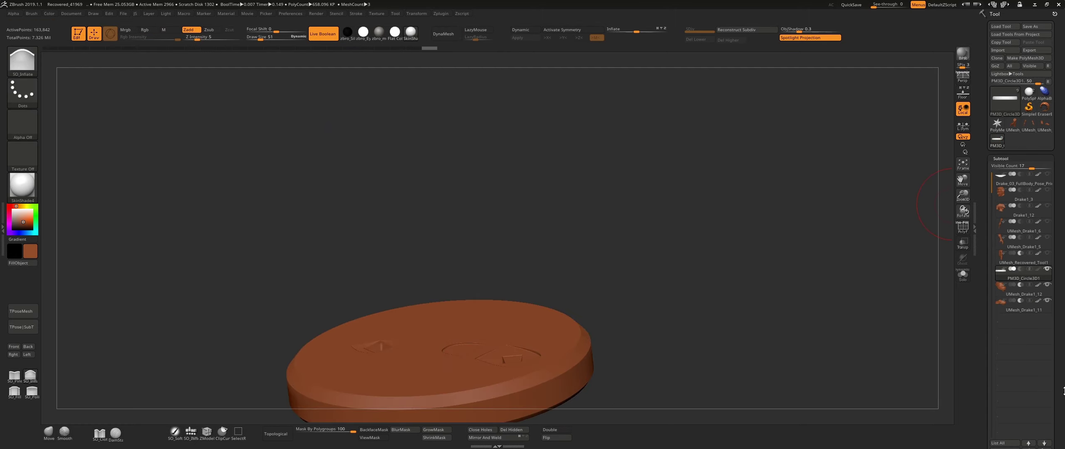
pyautogui.scroll(-5, 1019, 249)
pyautogui.click(1009, 387)
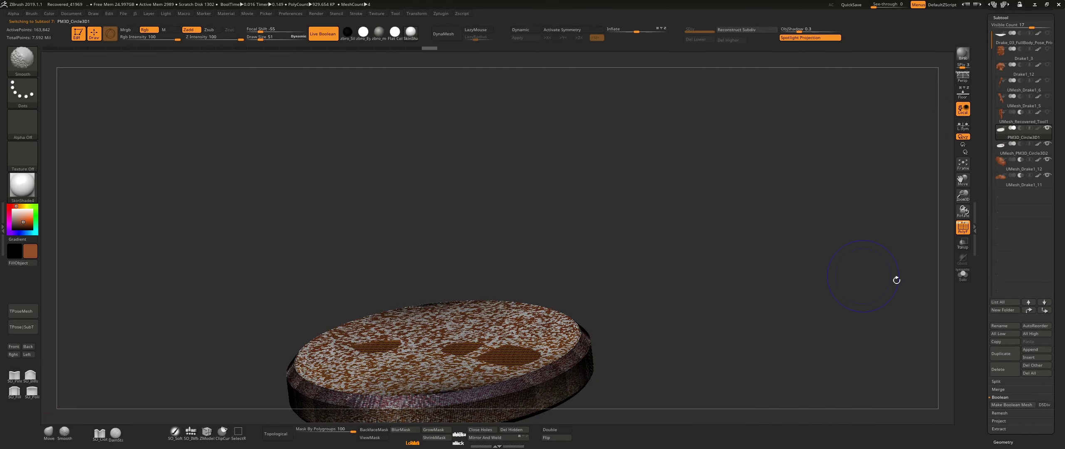
# - Select the new UMesh_PM3D_Circle3D2 base, frame the full figure, then solo the Drake1_3 head
pyautogui.click(962, 275)
pyautogui.click(1015, 134)
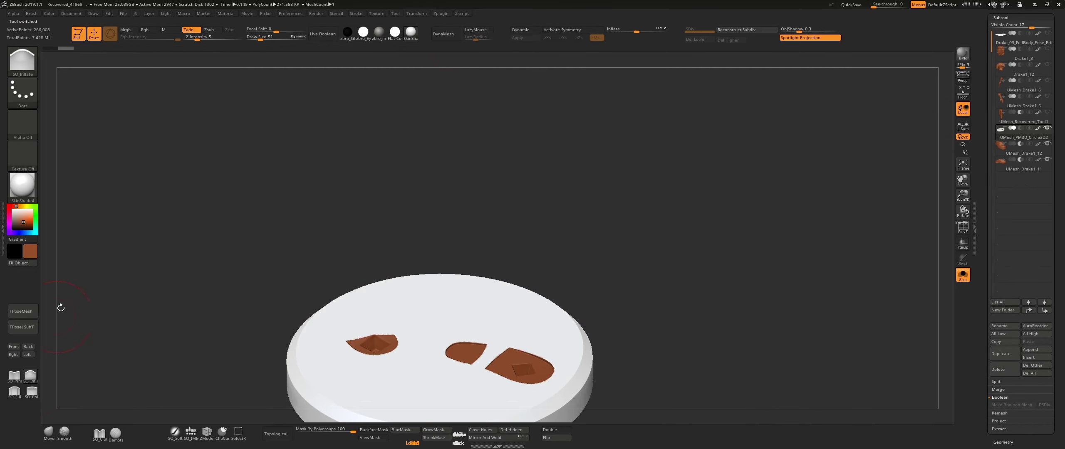
pyautogui.click(18, 263)
pyautogui.click(963, 274)
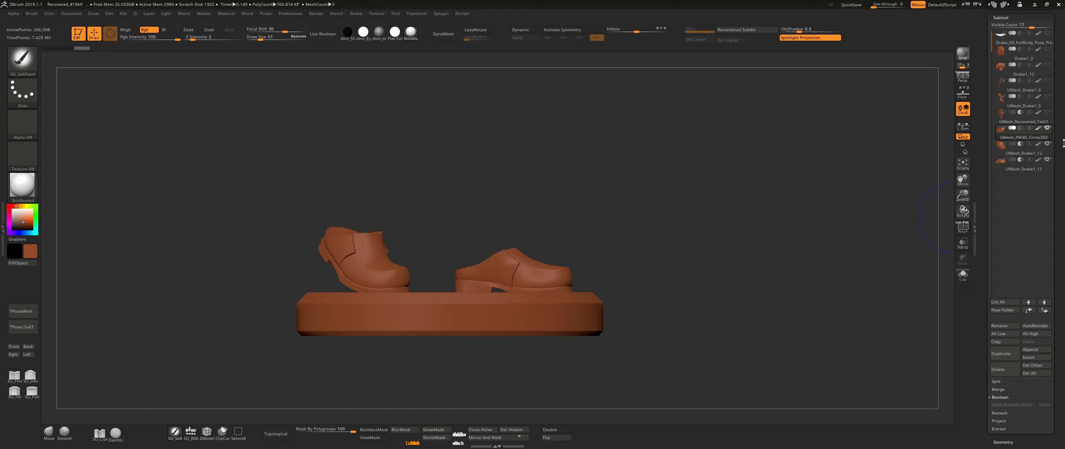
pyautogui.moveTo(707, 188)
pyautogui.mouseDown()
pyautogui.moveTo(670, 274)
pyautogui.moveTo(644, 281)
pyautogui.mouseUp()
pyautogui.press('f')
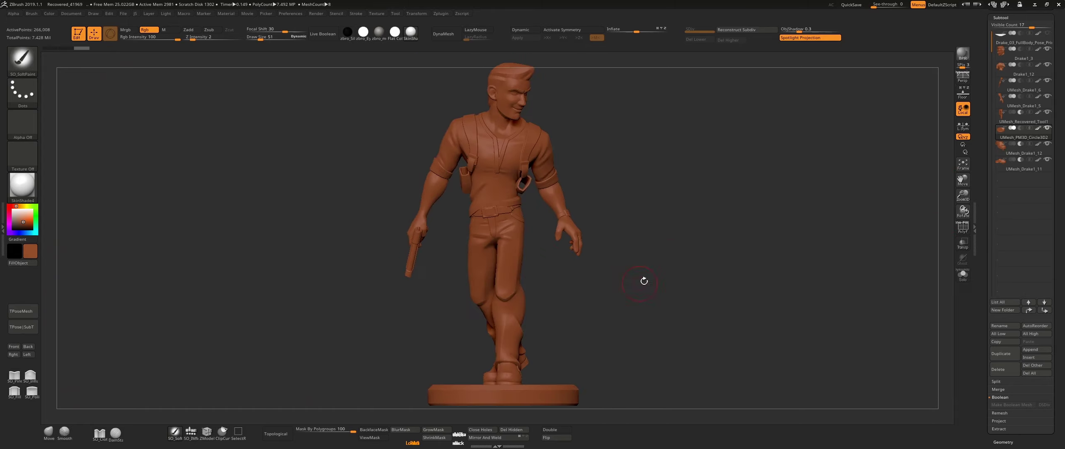
pyautogui.click(962, 276)
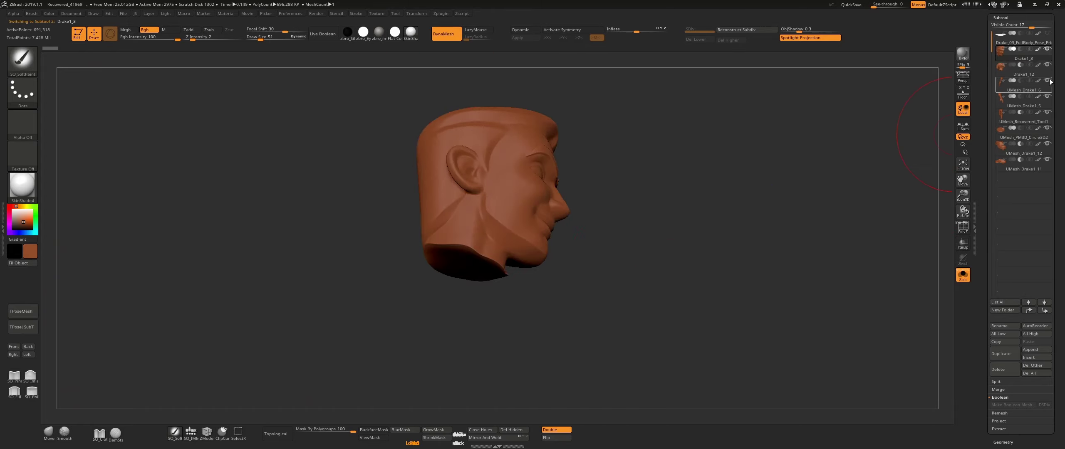
# - Turn on Live Boolean, bake it into a boolean mesh and inspect the head's neck hole
pyautogui.click(962, 274)
pyautogui.click(322, 34)
pyautogui.moveTo(707, 291); pyautogui.dragTo(953, 341)
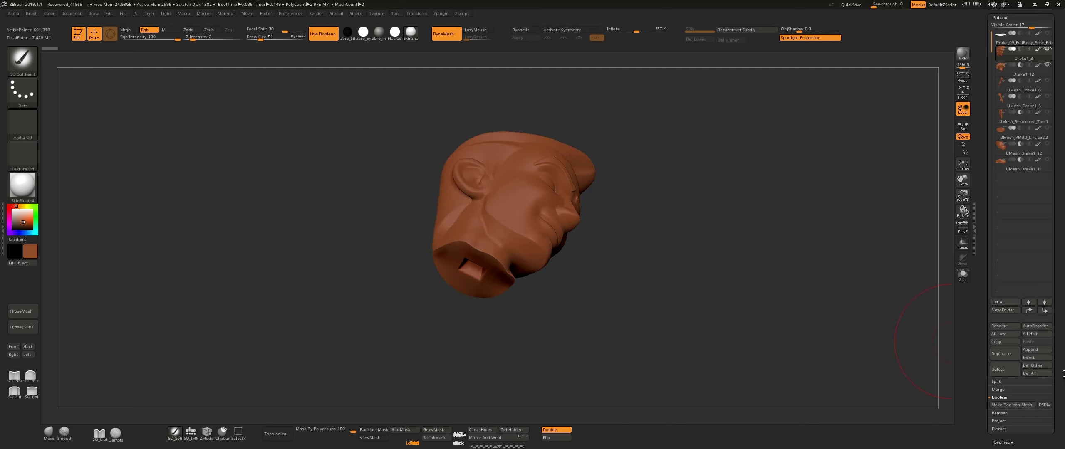
pyautogui.click(1032, 359)
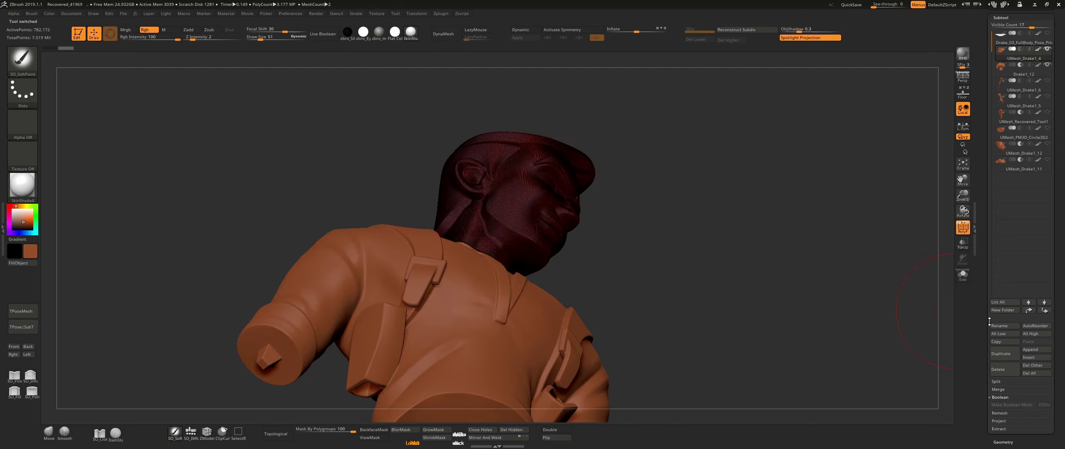
pyautogui.click(963, 275)
pyautogui.click(1003, 443)
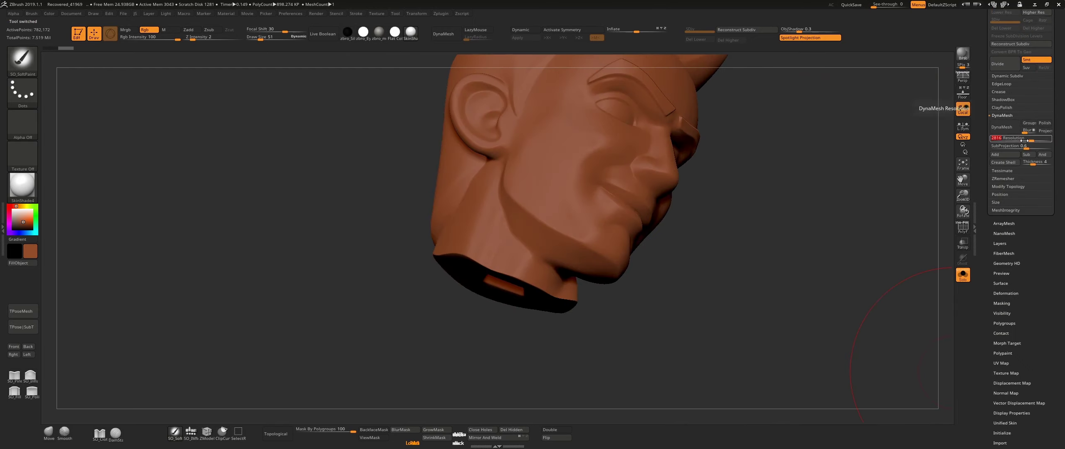
pyautogui.moveTo(688, 304); pyautogui.dragTo(648, 218)
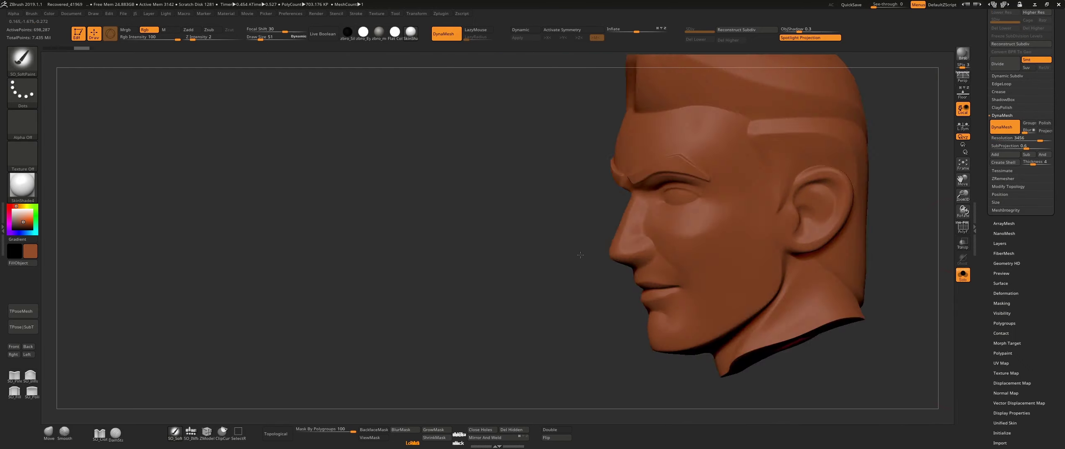
# - Solo the base disc, DynaMesh it at resolution 3000 and inspect its cut peg holes
pyautogui.press('Down')
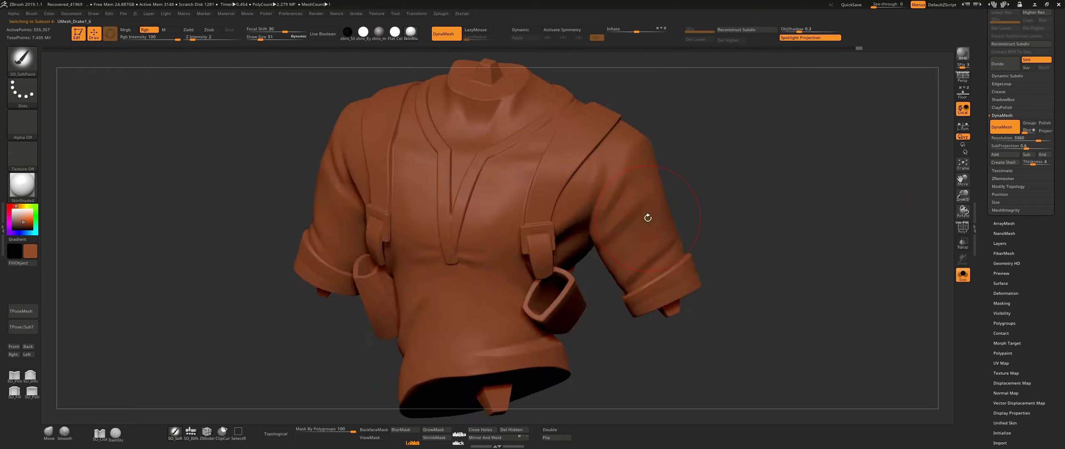
pyautogui.press('Down')
pyautogui.press('Down')
pyautogui.press('Down')
pyautogui.press('Down')
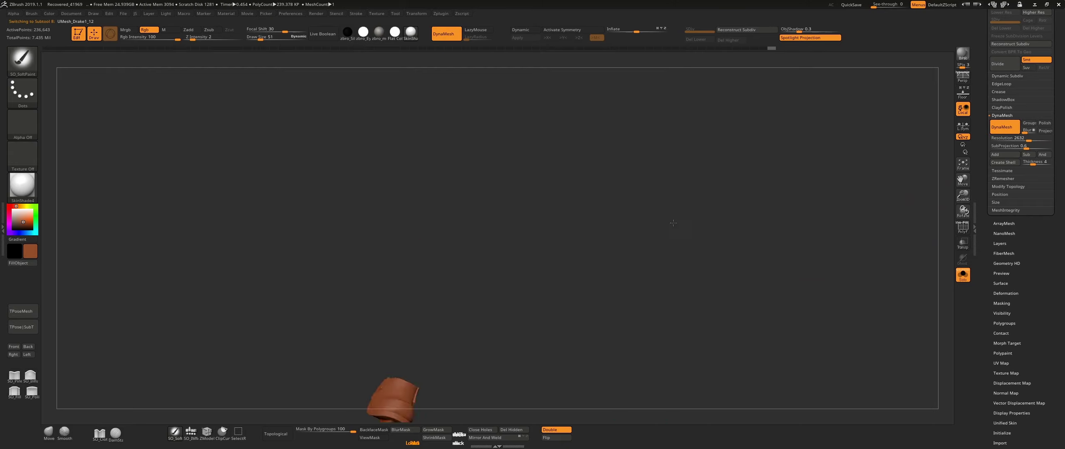
pyautogui.click(963, 275)
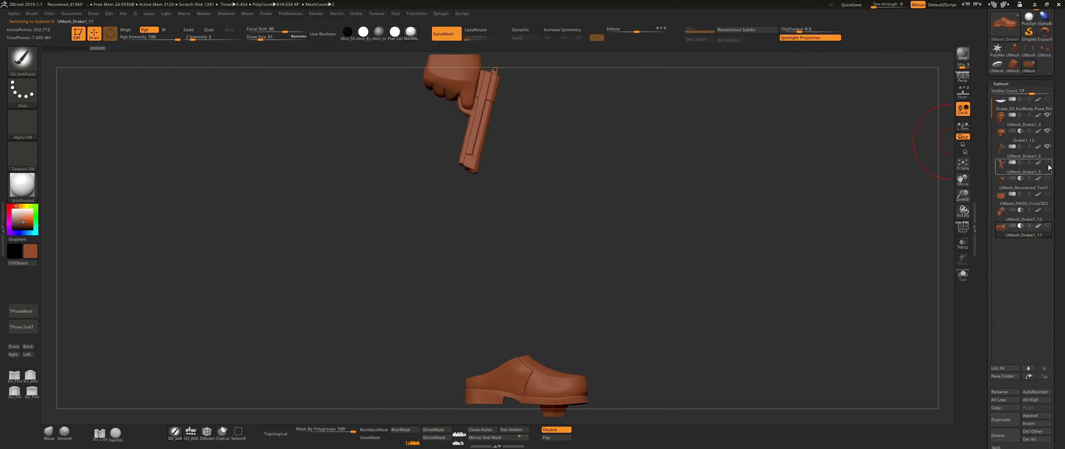
pyautogui.press('Up')
pyautogui.press('Up')
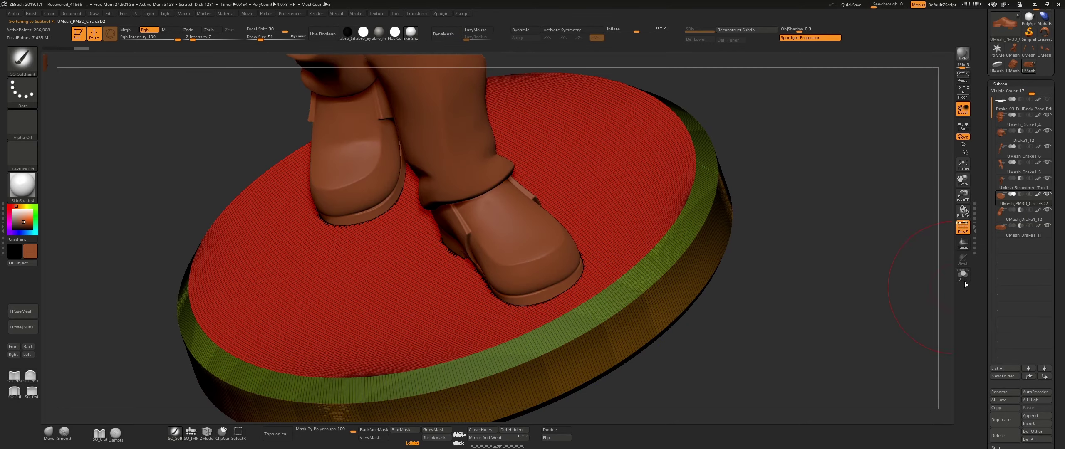
pyautogui.click(963, 275)
pyautogui.scroll(-5, 1064, 355)
pyautogui.click(1003, 375)
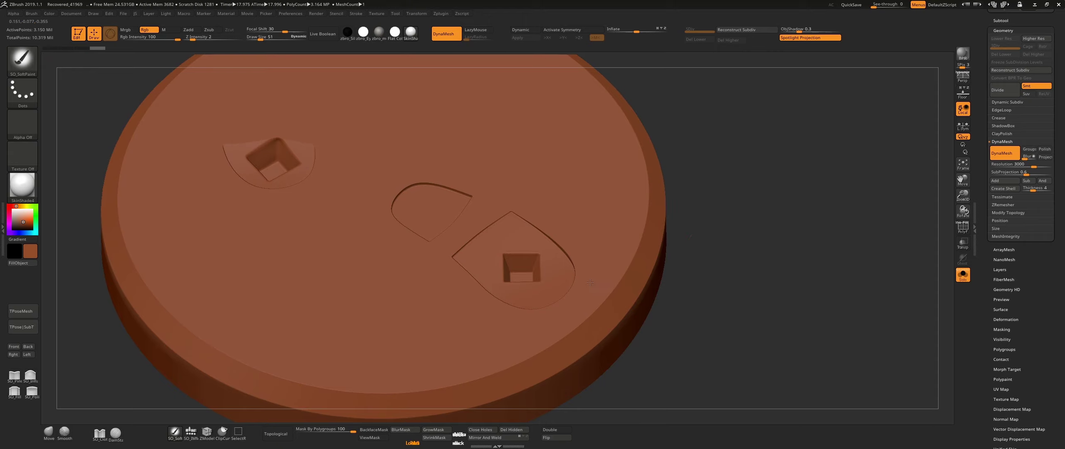
pyautogui.keyDown('alt'); pyautogui.moveTo(747, 269); pyautogui.dragTo(541, 333); pyautogui.keyUp('alt')
pyautogui.moveTo(526, 389)
pyautogui.mouseDown()
pyautogui.moveTo(576, 333)
pyautogui.moveTo(819, 287)
pyautogui.mouseUp()
pyautogui.hotkey('shift', 'f')
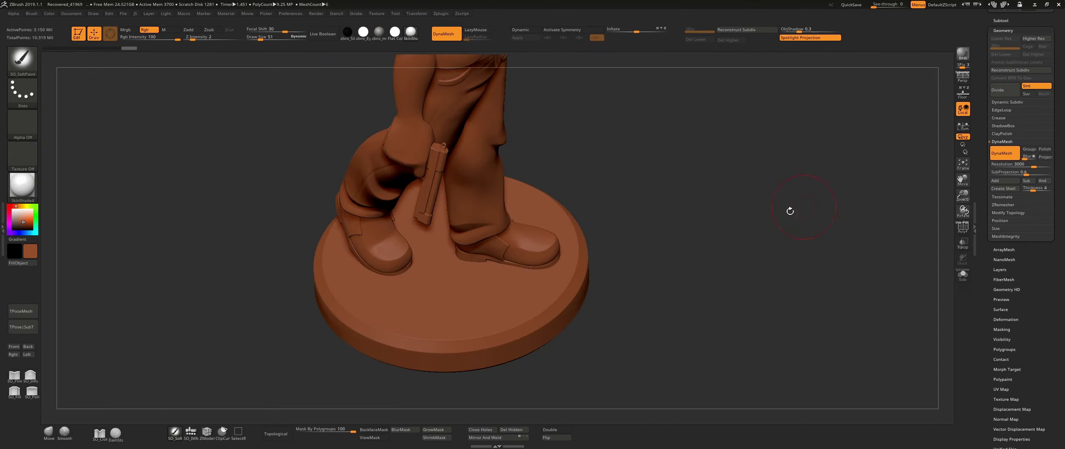
pyautogui.click(444, 14)
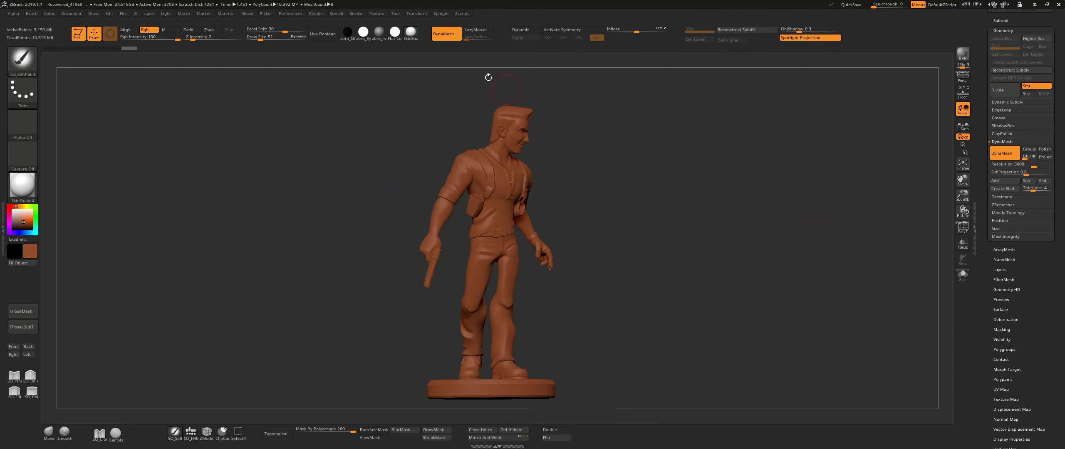
# - Run Decimation Master Pre-process All and Decimate All, cutting ~10.4 million polygons to ~598 thousand
pyautogui.click(441, 14)
pyautogui.click(476, 97)
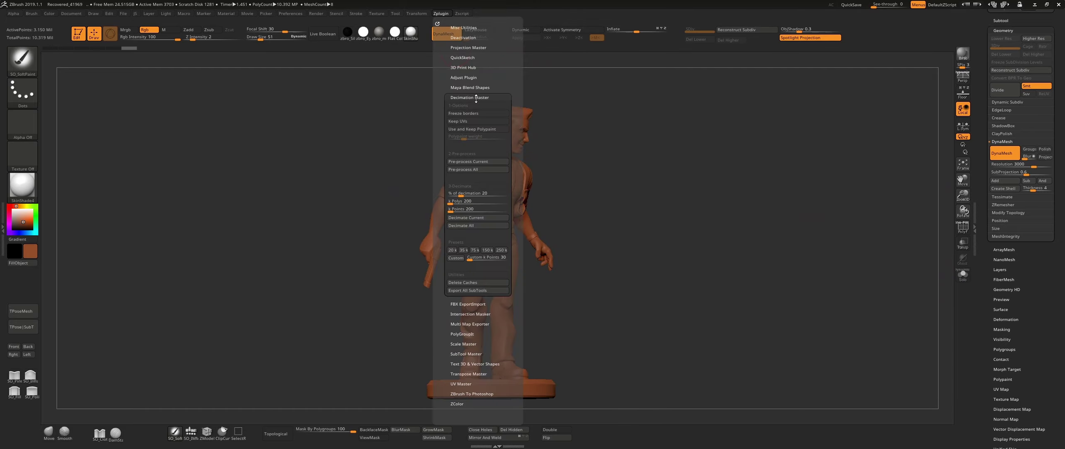
pyautogui.click(474, 170)
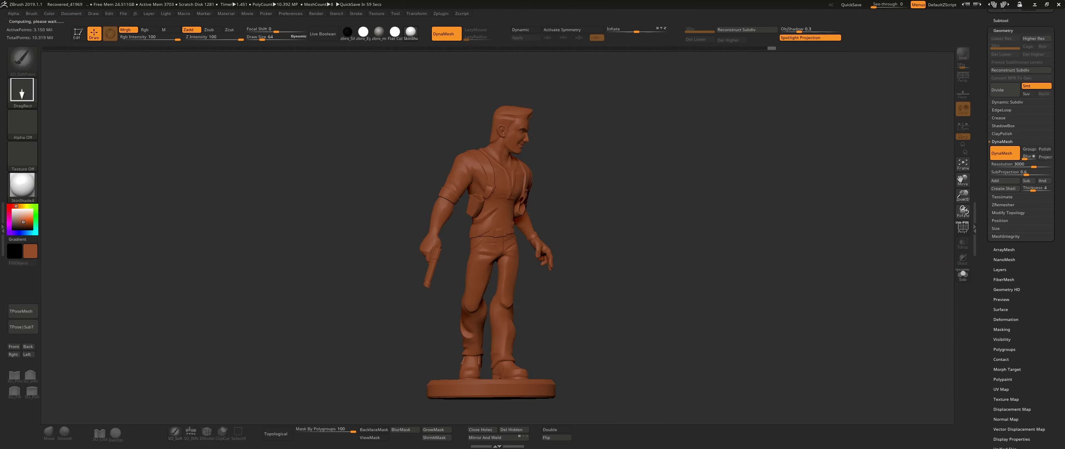
pyautogui.click(441, 13)
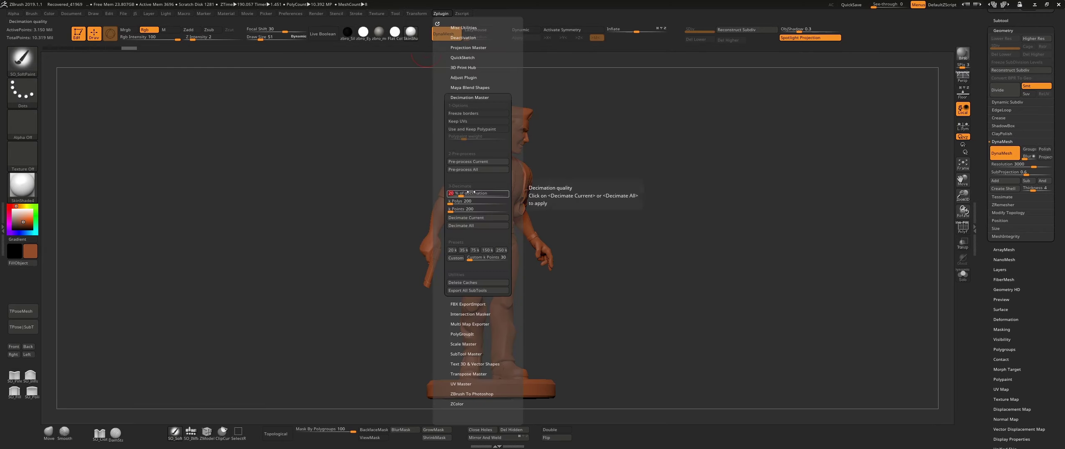
pyautogui.click(490, 192)
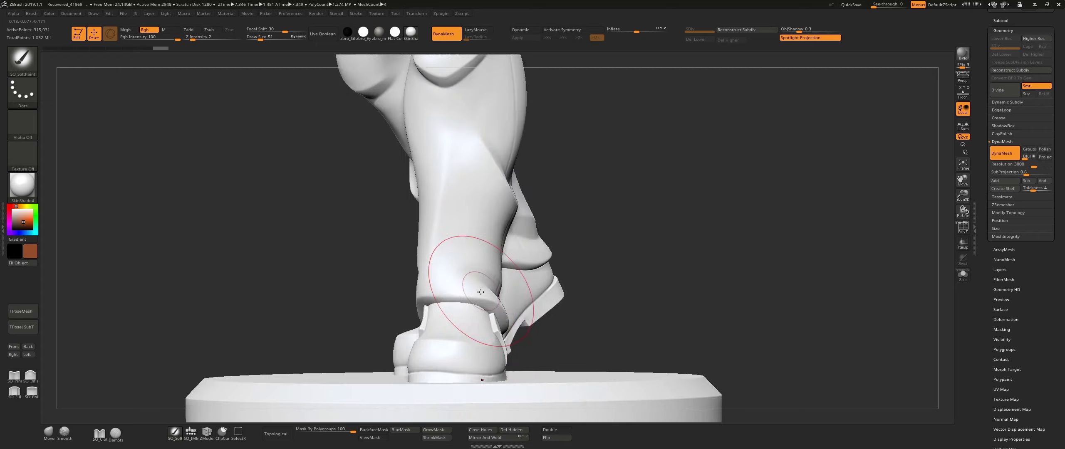
pyautogui.click(441, 13)
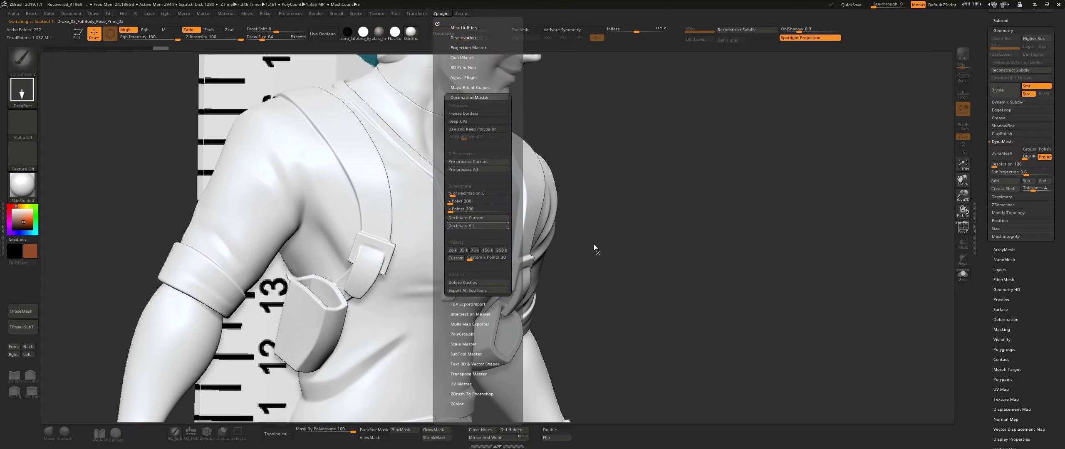
pyautogui.click(477, 226)
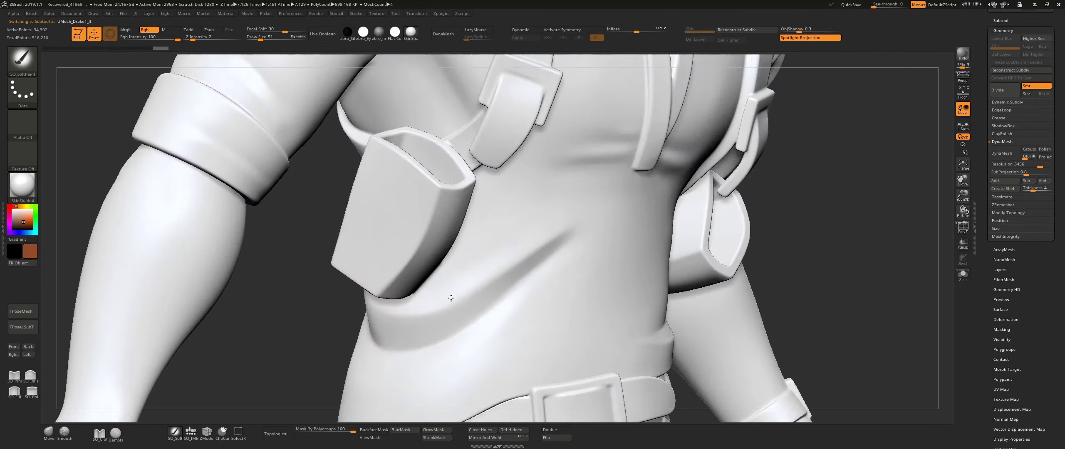
# - Rename the body subtools Chest, RightArm, LeftArm, Legs and Base in order
pyautogui.press('w')
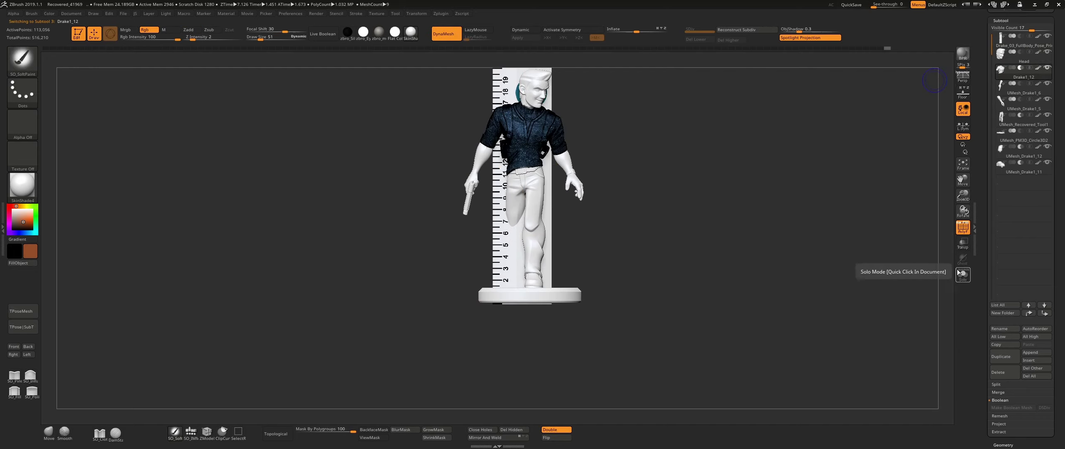
pyautogui.click(995, 327)
pyautogui.write('Chest')
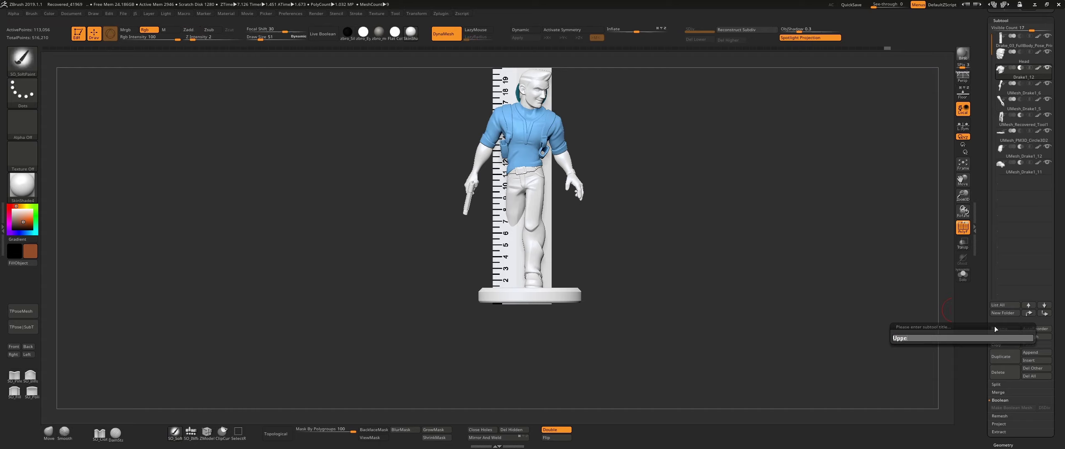
pyautogui.press('Return')
pyautogui.write('RightArm')
pyautogui.press('Return')
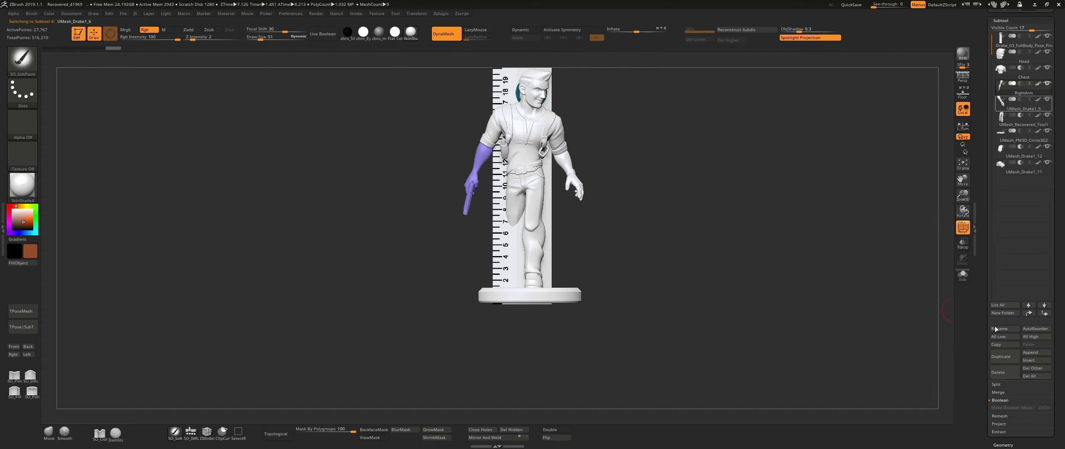
pyautogui.write('LeftArm')
pyautogui.press('Return')
pyautogui.write('Legs')
pyautogui.press('Return')
pyautogui.write('Base')
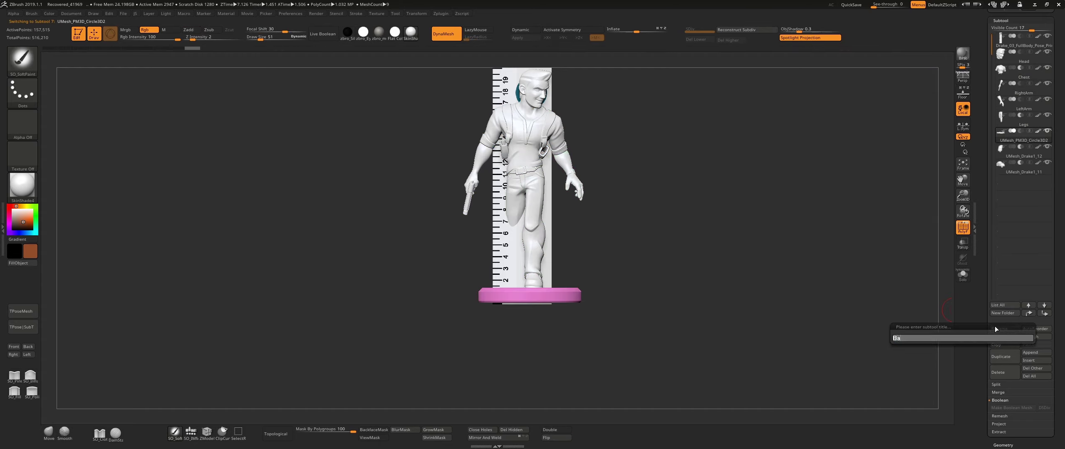
pyautogui.press('Return')
# - Isolate the feet and rename them RightFoot and LeftFoot, then show the whole model
pyautogui.click(964, 274)
pyautogui.click(1003, 329)
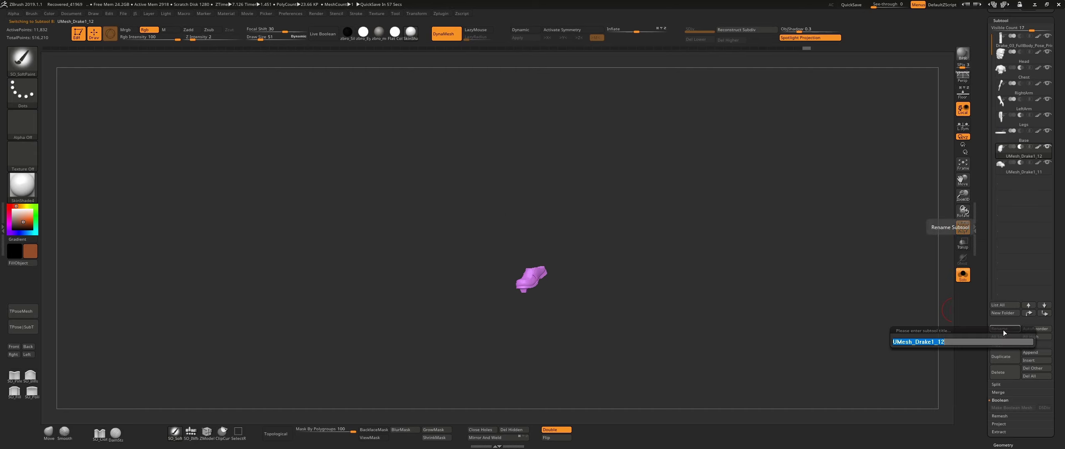
pyautogui.write('RightFoot')
pyautogui.press('Return')
pyautogui.write('LeftFoot')
pyautogui.press('Return')
pyautogui.click(963, 274)
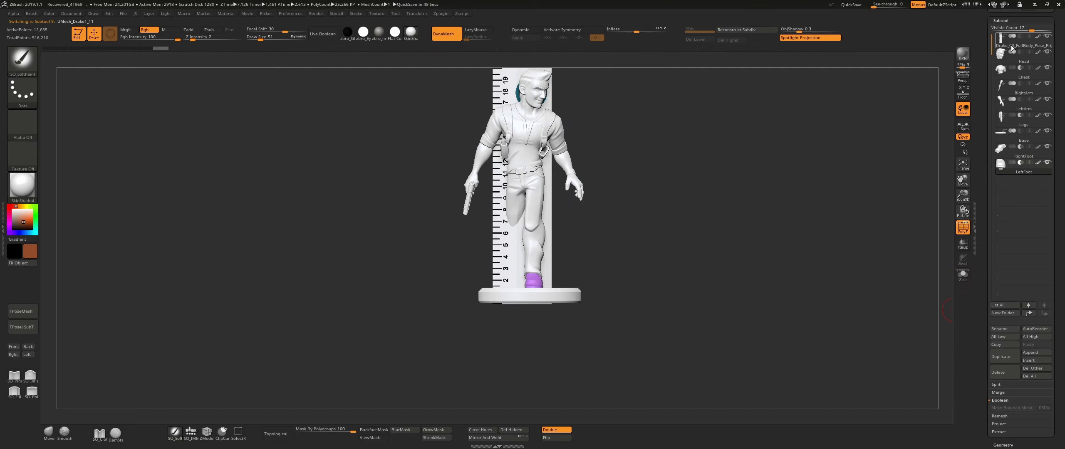
# - Update the model's size ratios in the 3D Print Hub and accept the size prompt
pyautogui.click(441, 13)
pyautogui.click(458, 67)
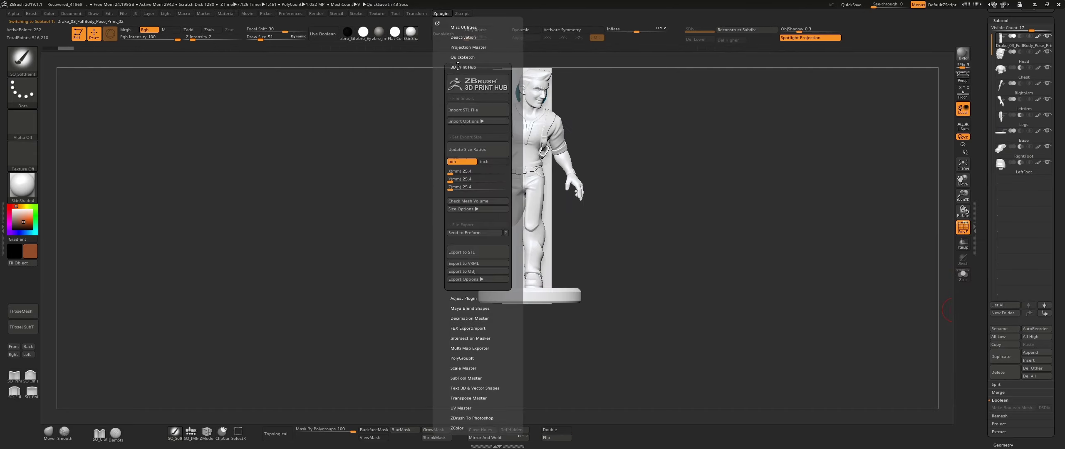
pyautogui.click(473, 153)
pyautogui.click(590, 133)
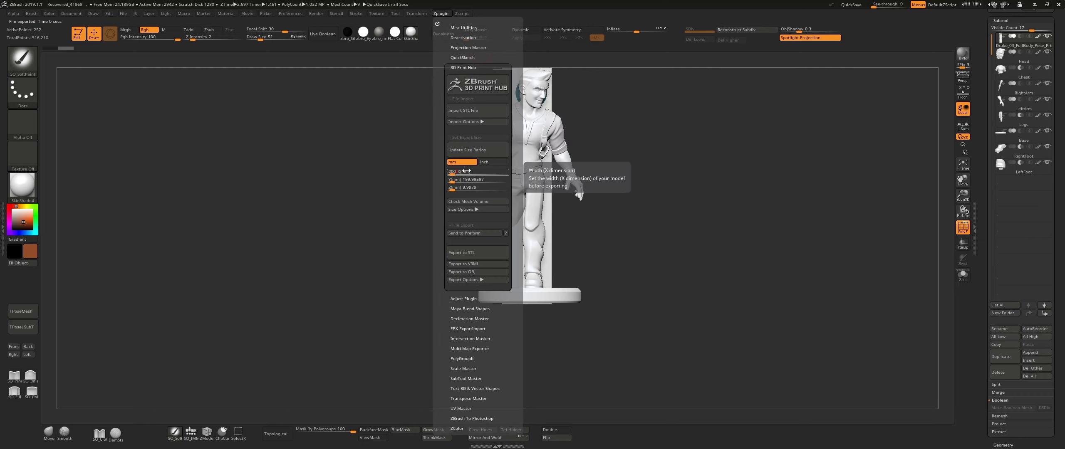